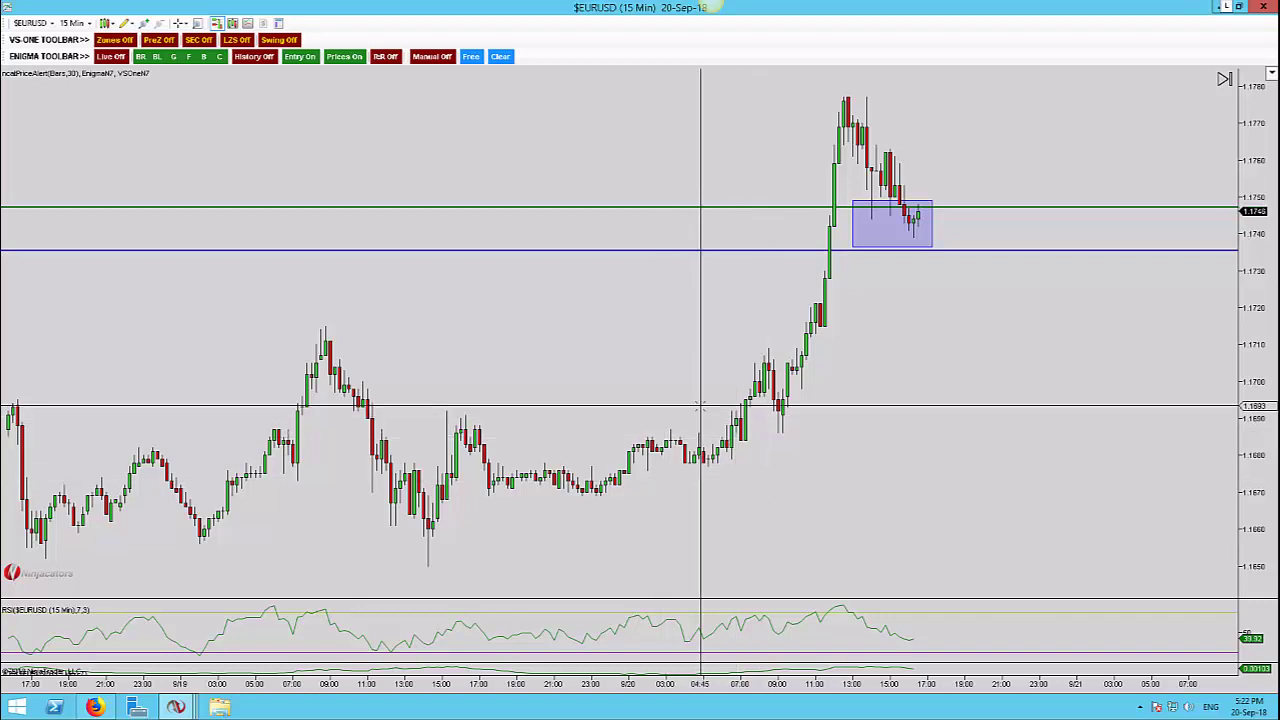
- Switch the EURUSD chart to the 60-minute interval and turn the Zones display off
text(60)
key(Return)
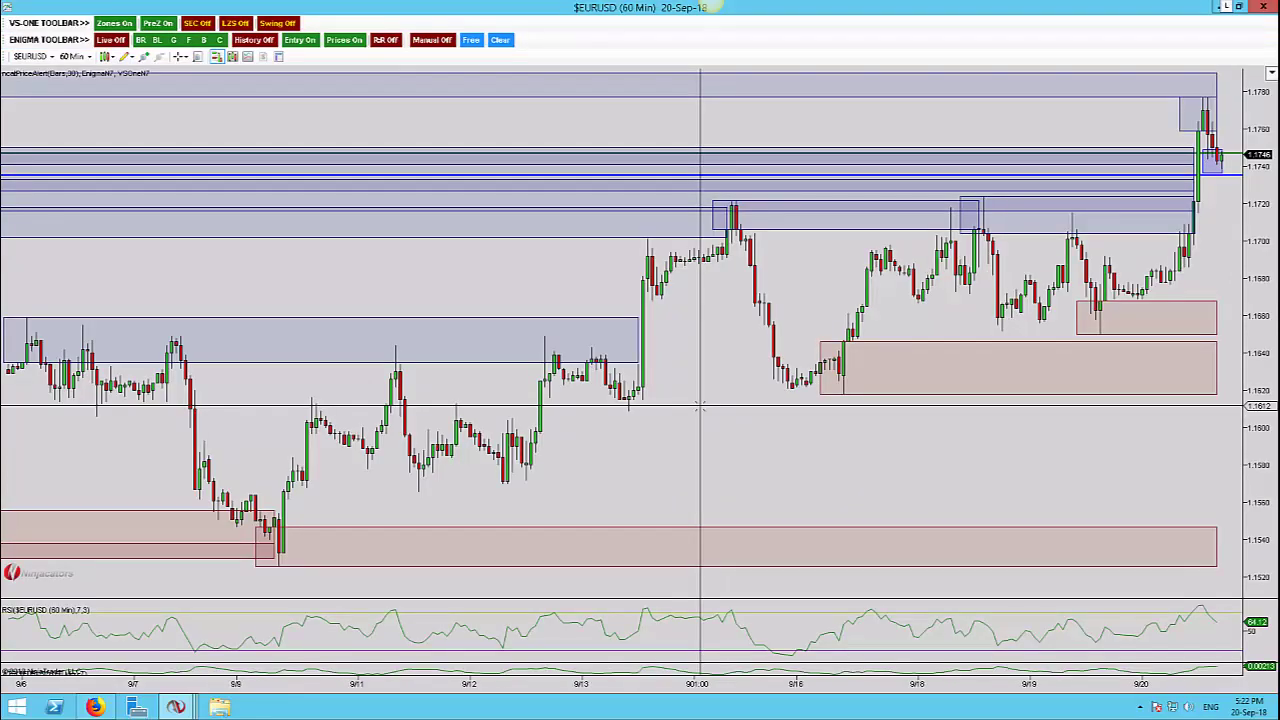
click(122, 23)
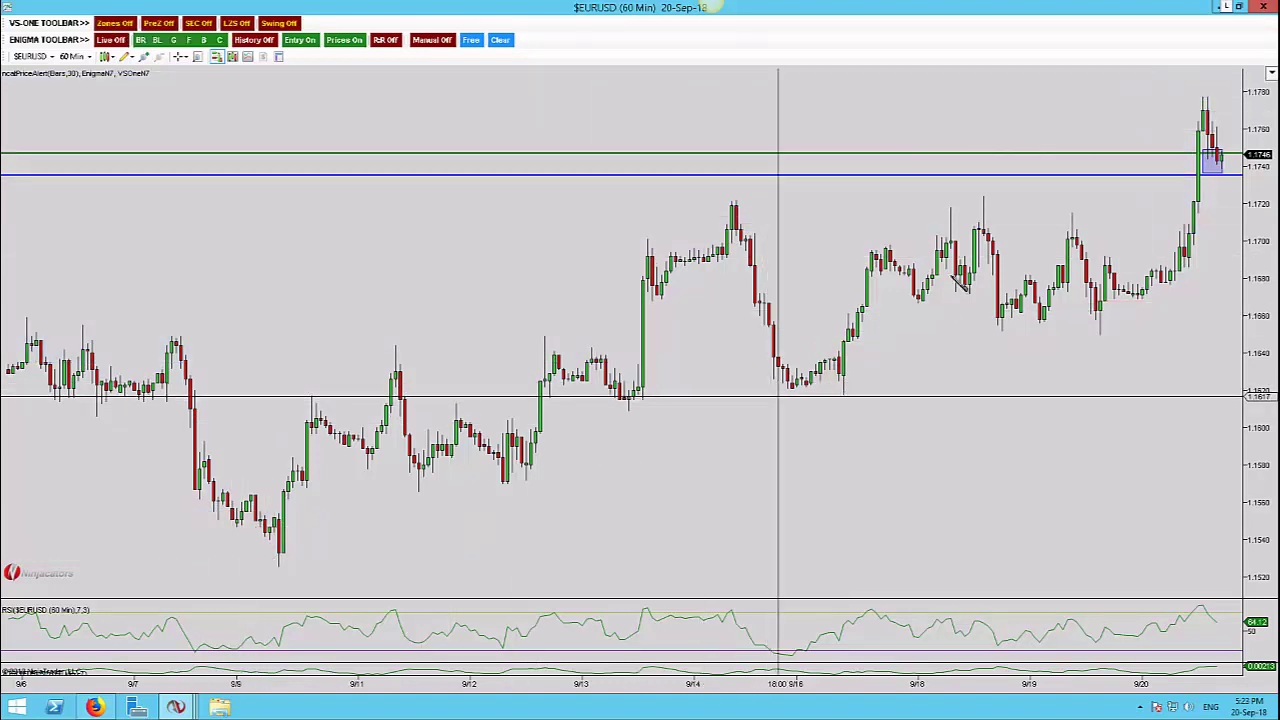
click(1016, 194)
click(1176, 153)
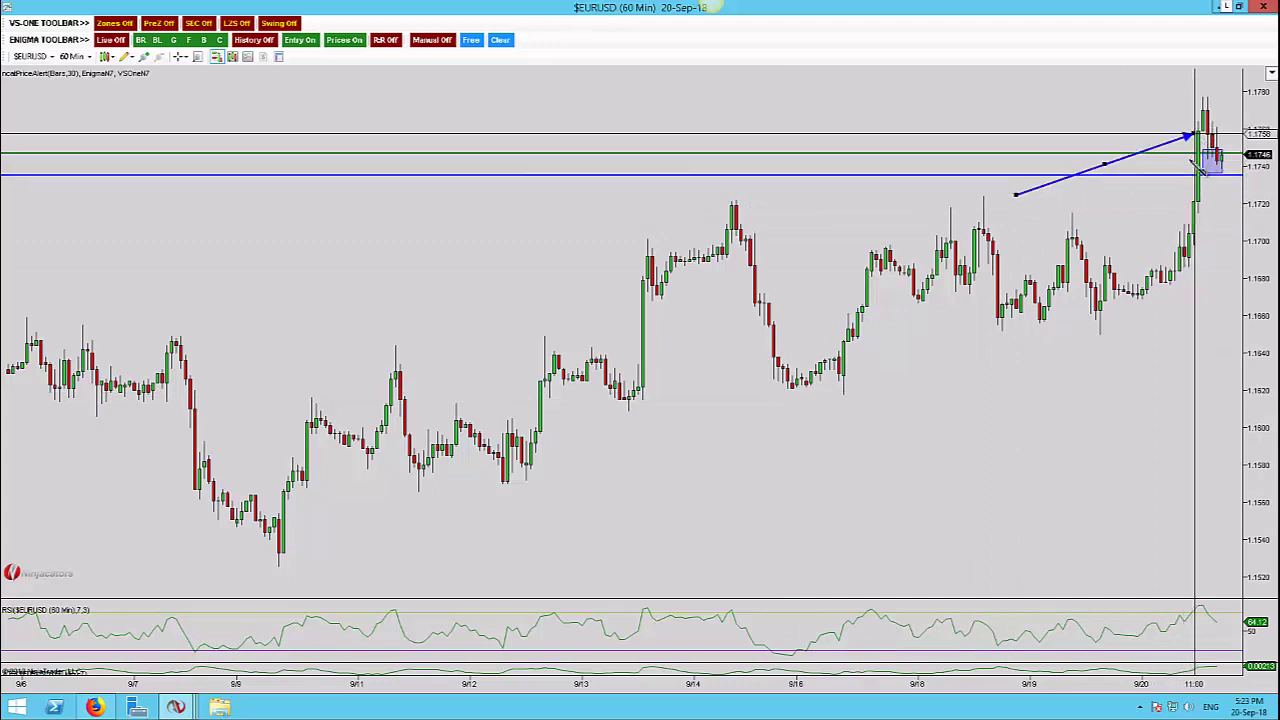
key(Escape)
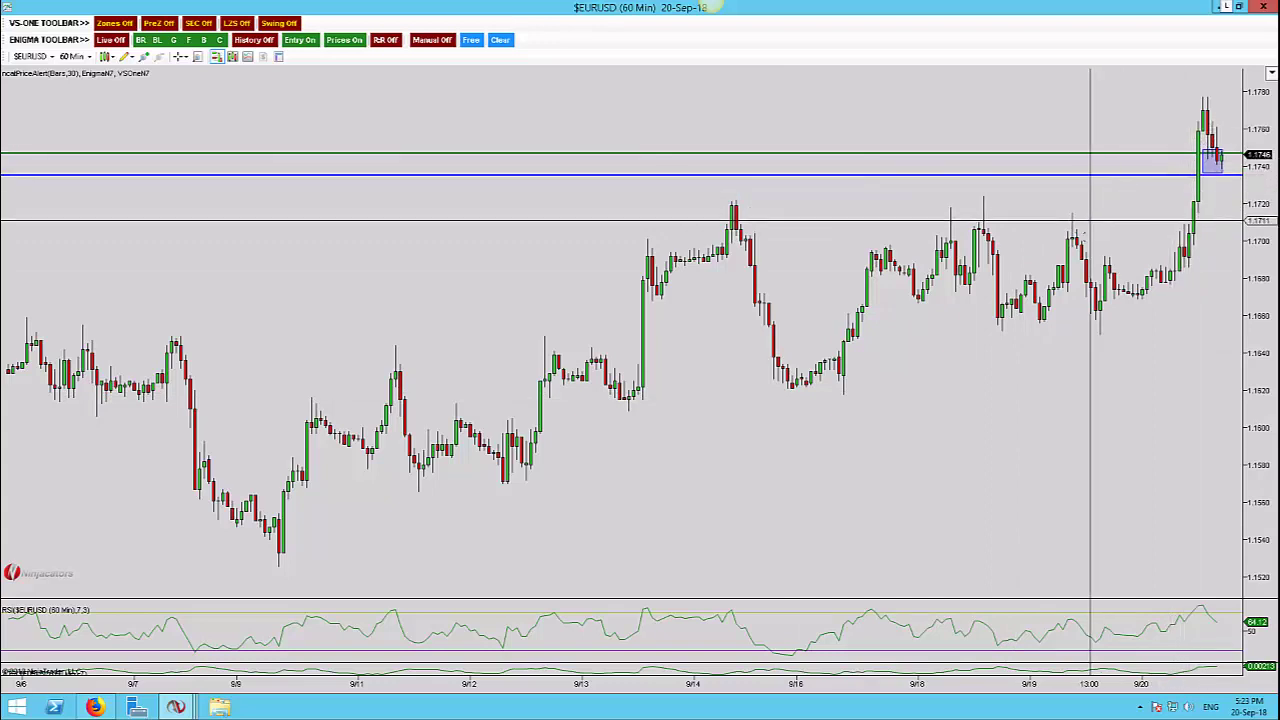
- Lower the upper blue horizontal line slightly to about 1.1817, using the older price history as reference
key(ctrl+Down)
scroll(1080, 240, down, 2)
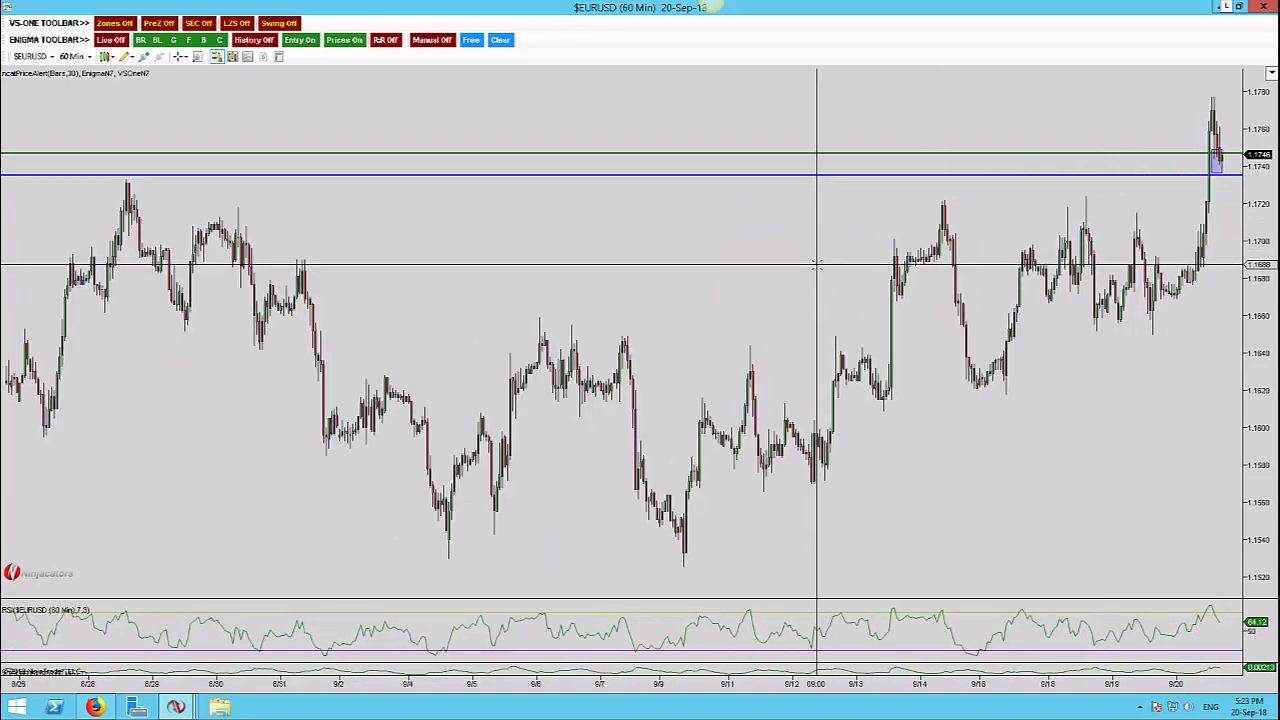
scroll(471, 220, down, 2)
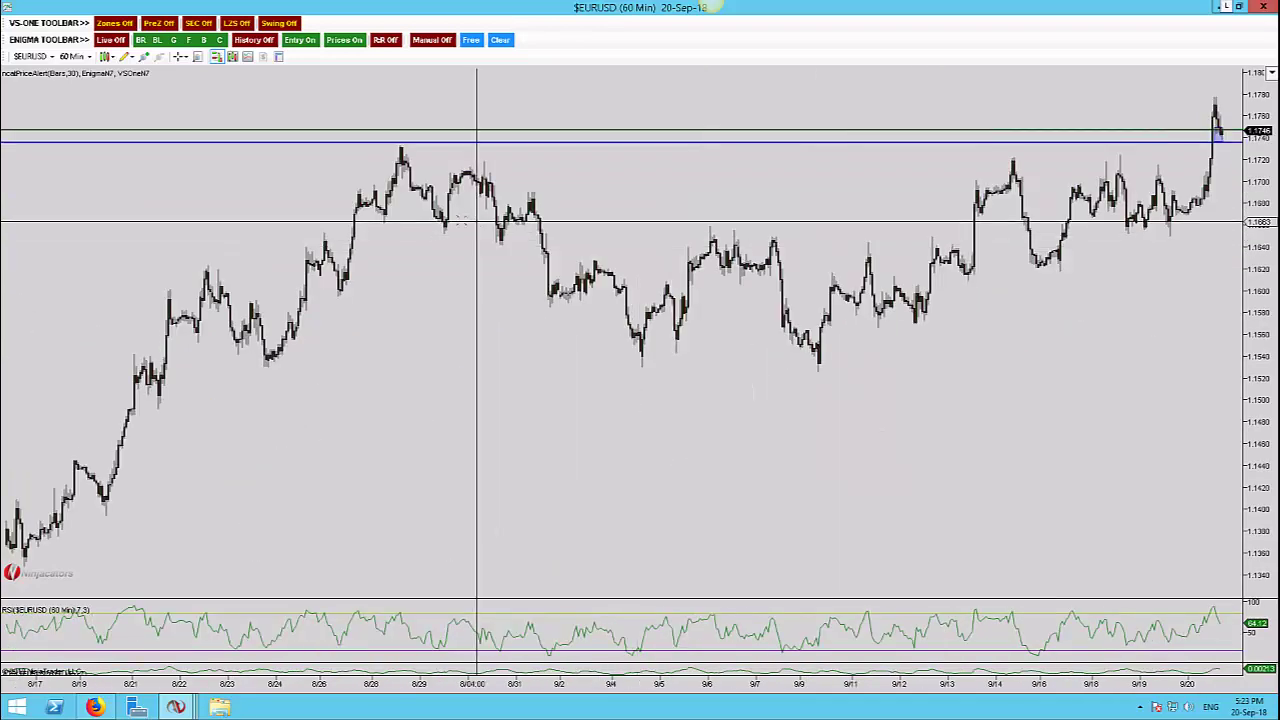
scroll(440, 180, down, 2)
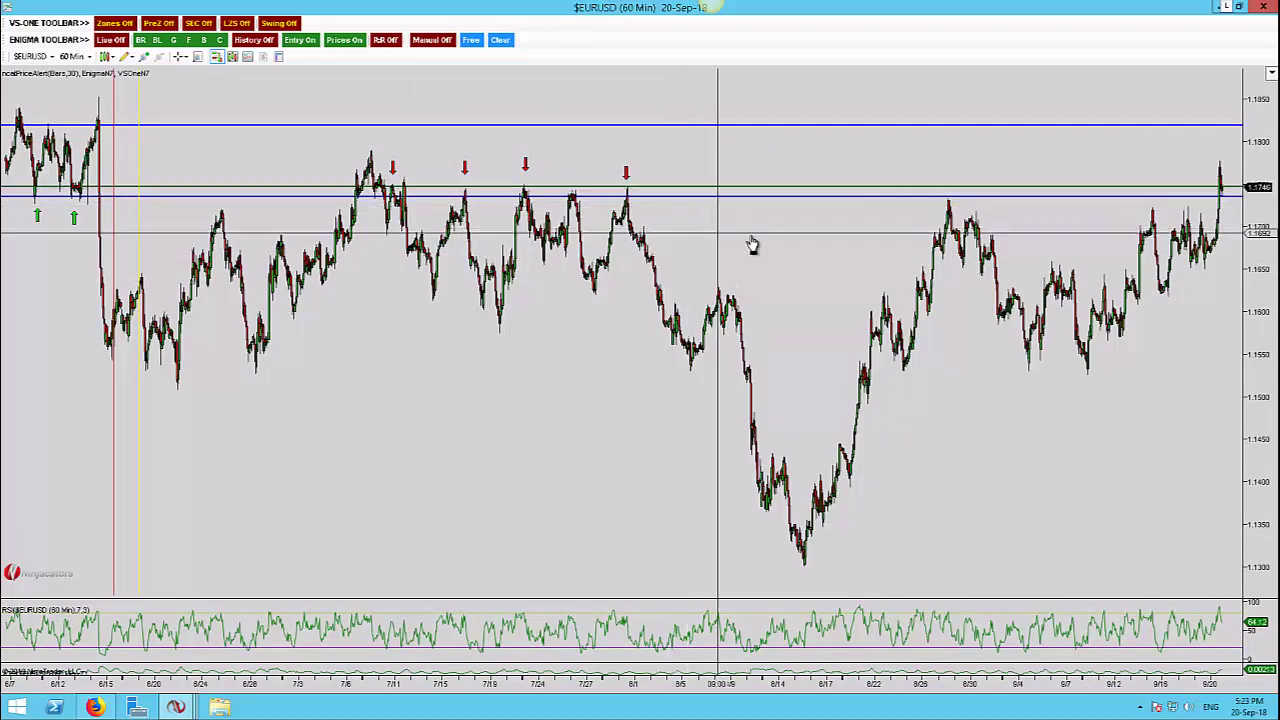
scroll(749, 246, up, 3)
scroll(740, 230, up, 1)
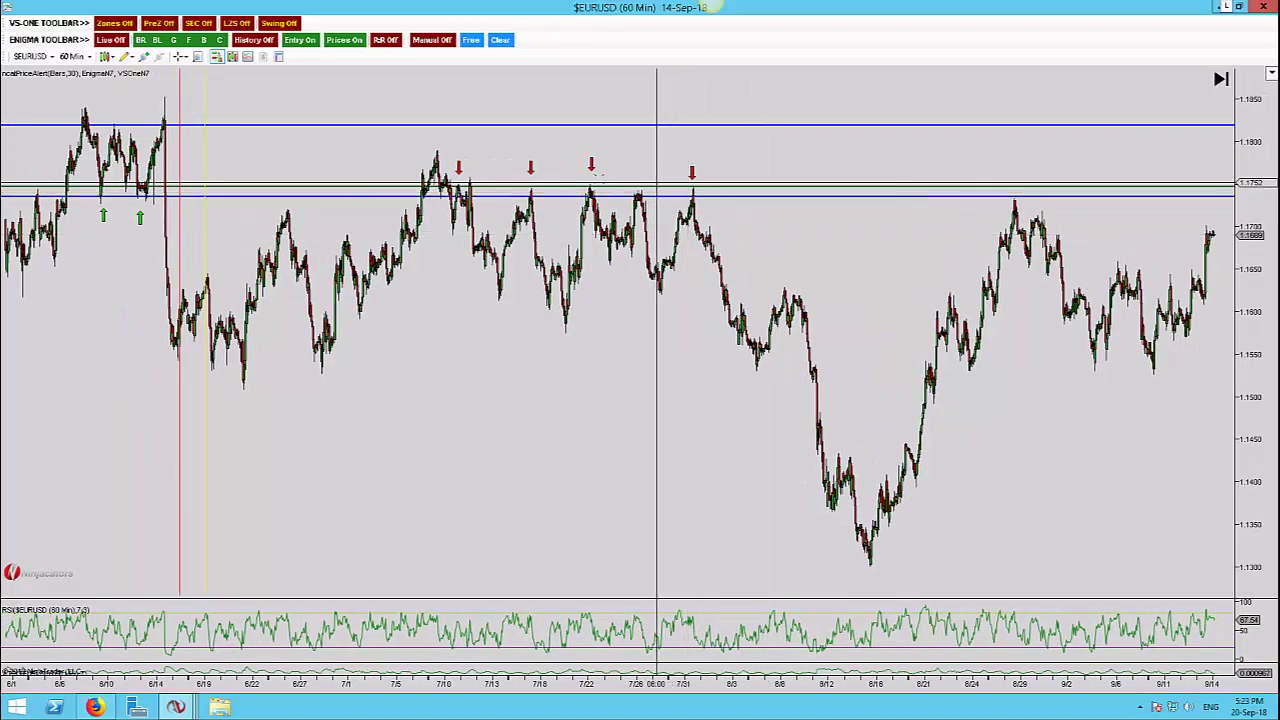
scroll(711, 369, up, 2)
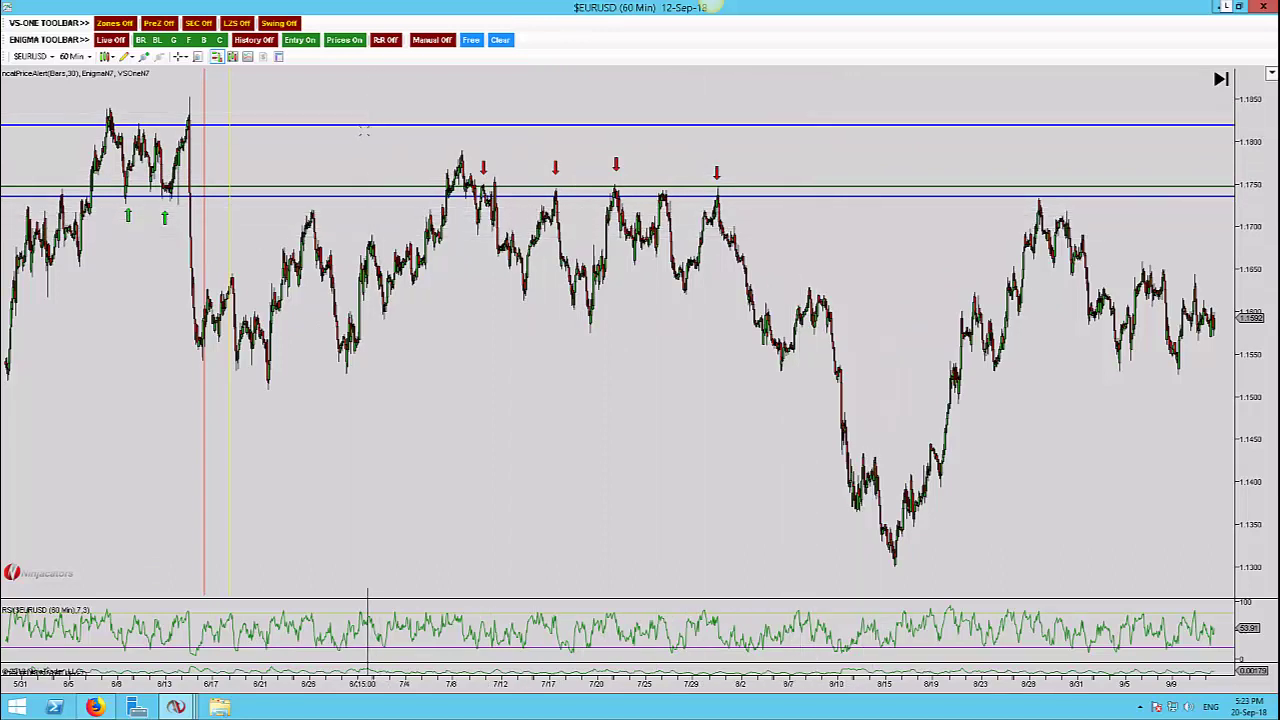
drag(363, 131, 366, 126)
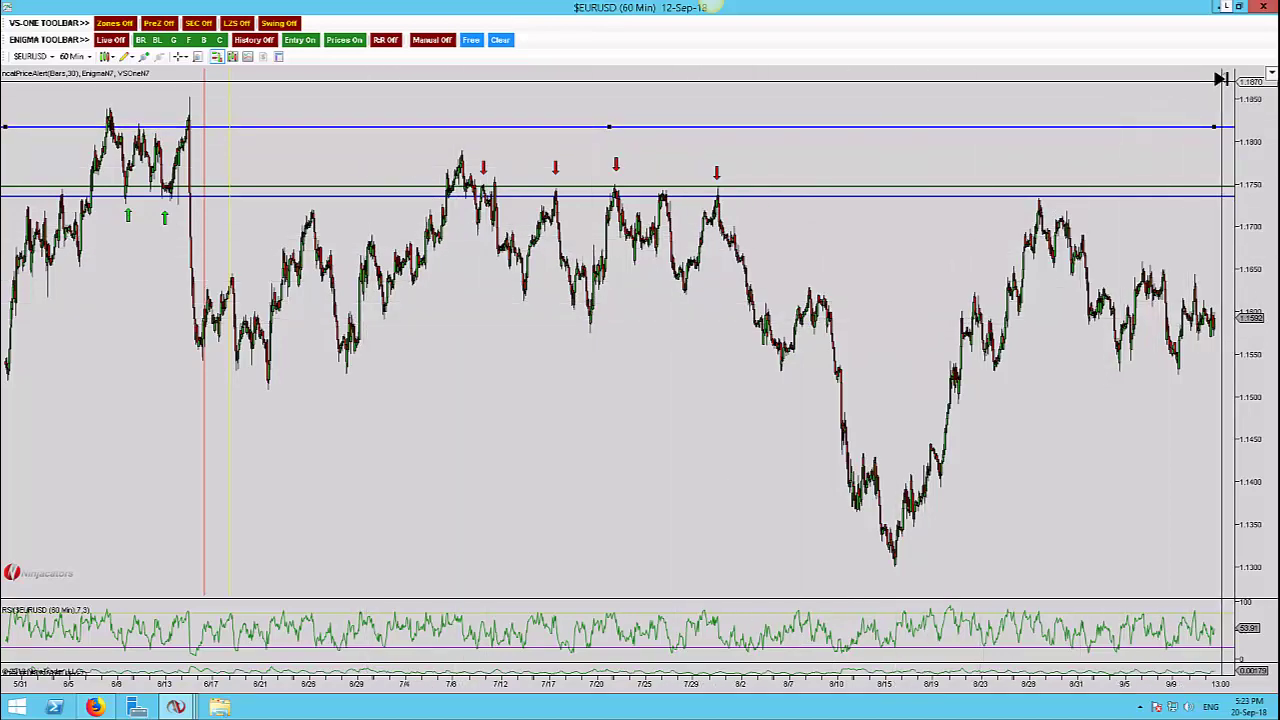
- Extend the blue zone rectangle at the latest candles, spanning about 1.1747 to 1.1735, and return to the 15-minute chart
click(1221, 78)
key(ctrl+Up)
key(ctrl+Up)
key(ctrl+Up)
key(ctrl+Up)
key(ctrl+Up)
key(ctrl+Up)
key(ctrl+Up)
key(ctrl+Up)
key(ctrl+Up)
key(ctrl+Up)
key(ctrl+Up)
key(ctrl+Up)
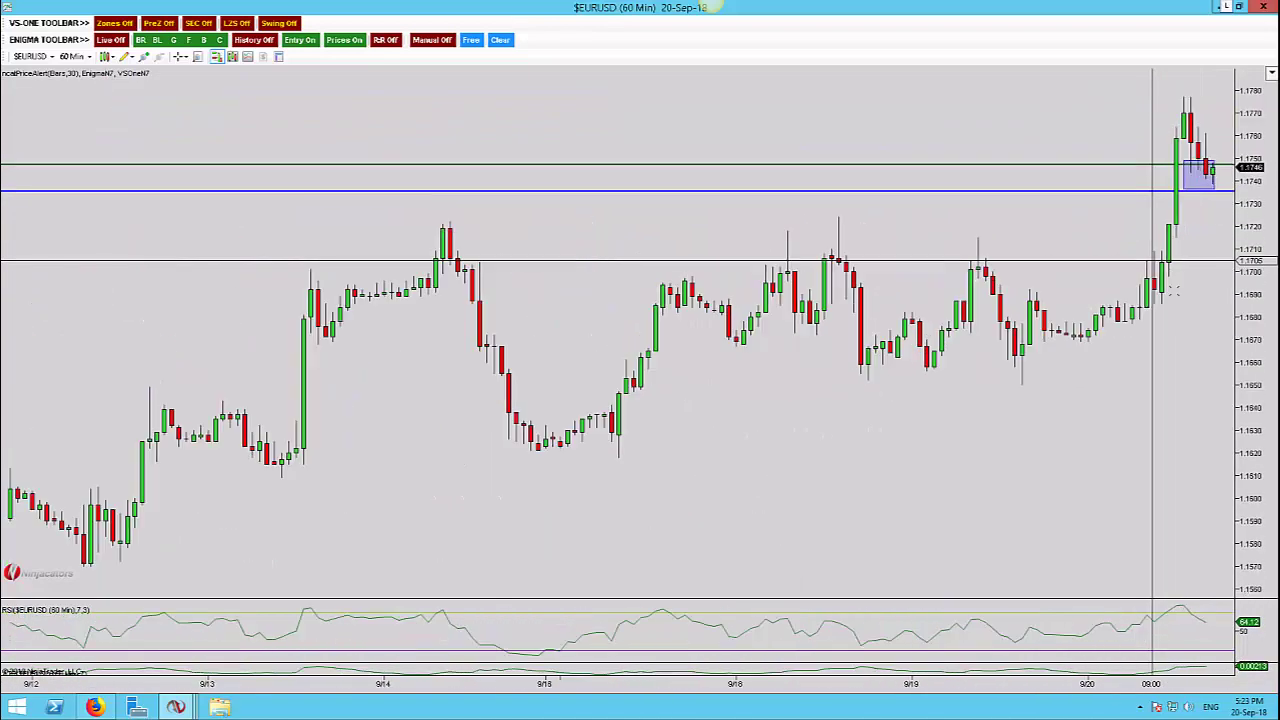
drag(1183, 326, 1113, 188)
click(1079, 291)
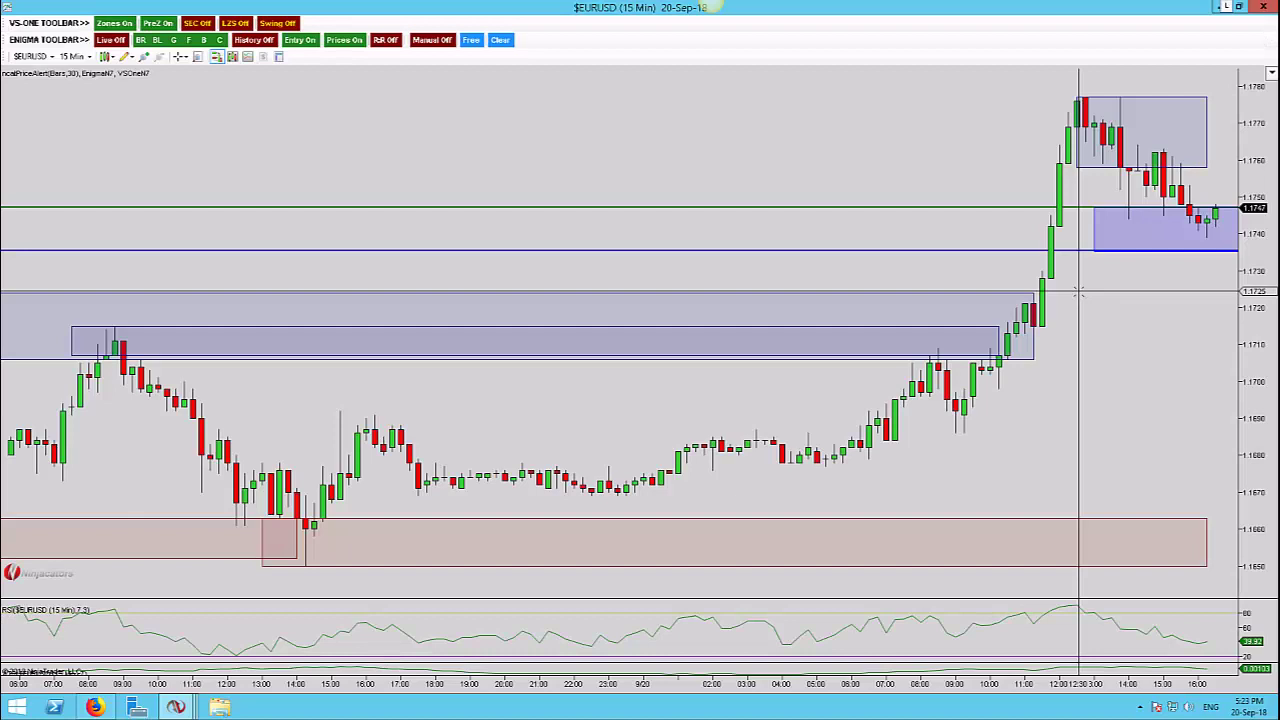
- Draw a narrow rectangle just after the latest candle, from the green line at 1.1747 down to about 1.1734
key(ctrl+Up)
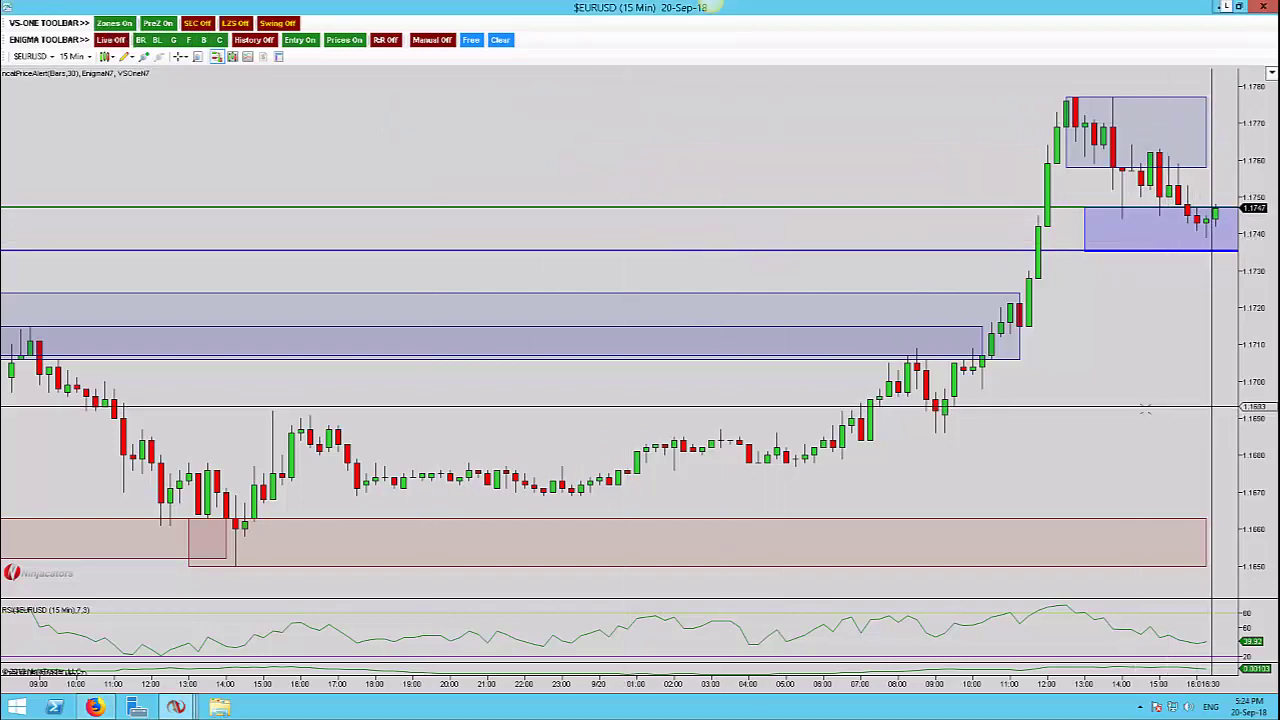
key(ctrl+Up)
key(ctrl+Up)
drag(1100, 346, 1000, 369)
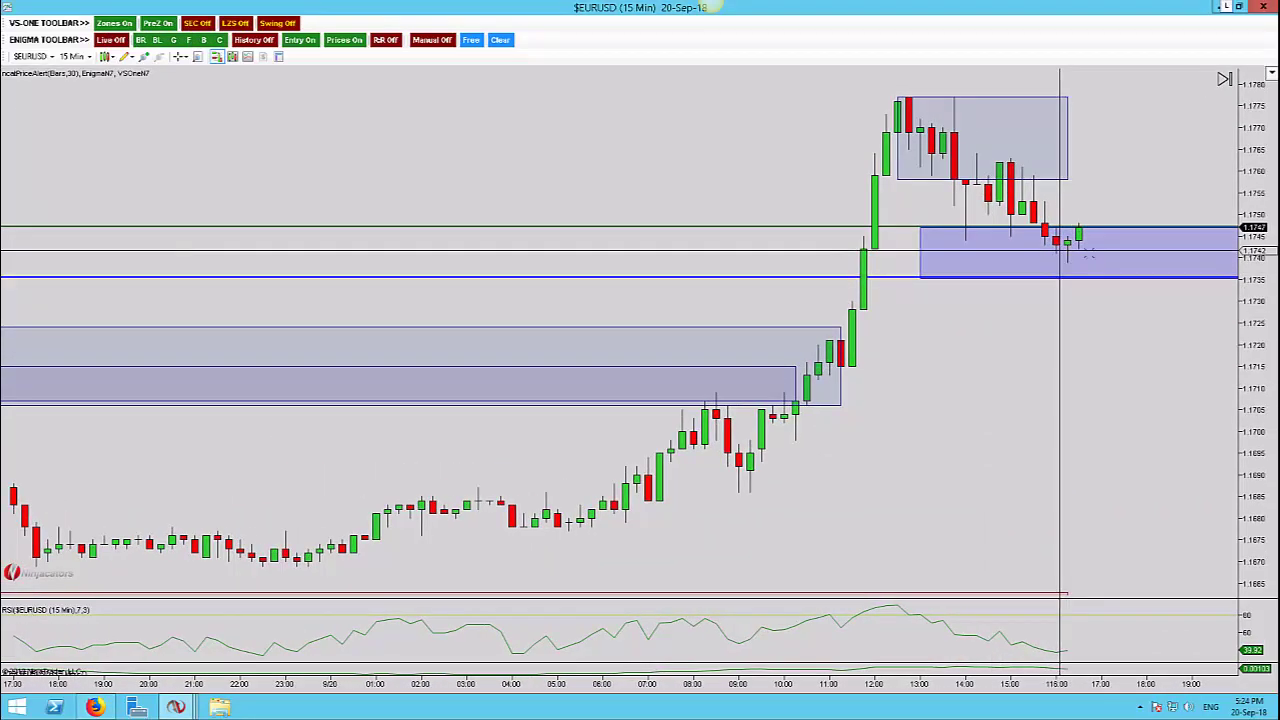
drag(1088, 265, 924, 255)
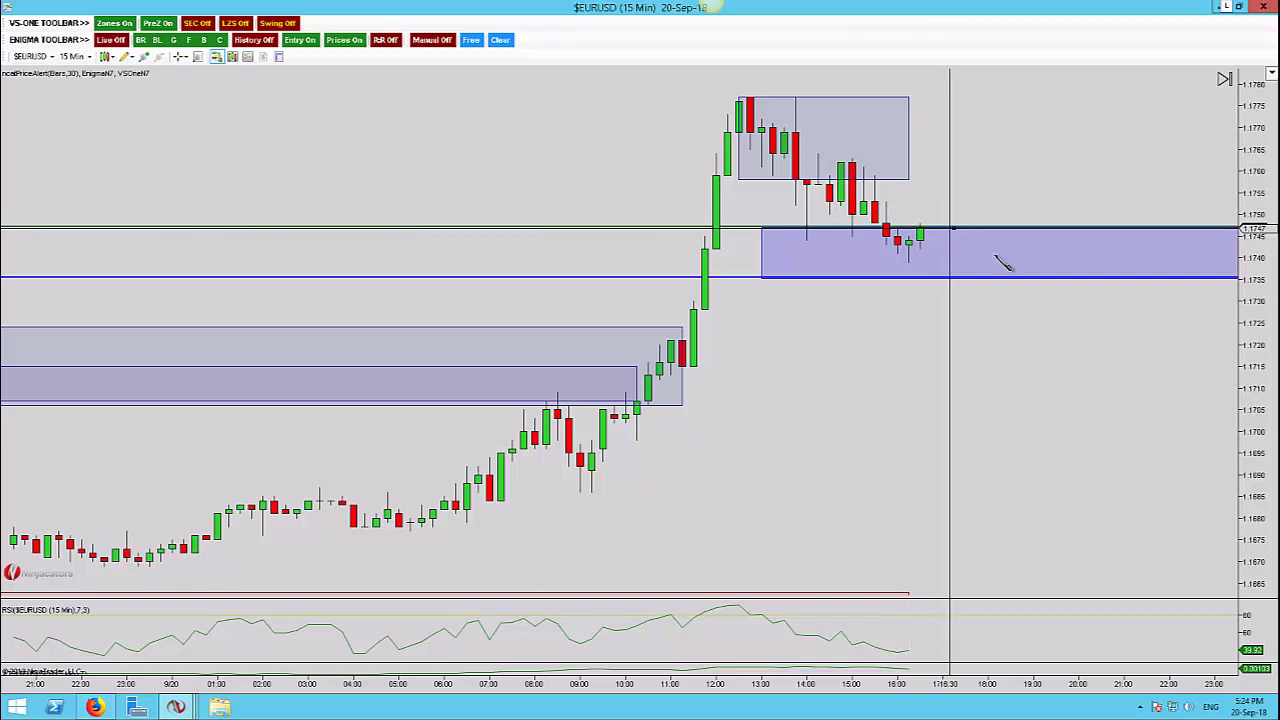
drag(953, 229, 1000, 263)
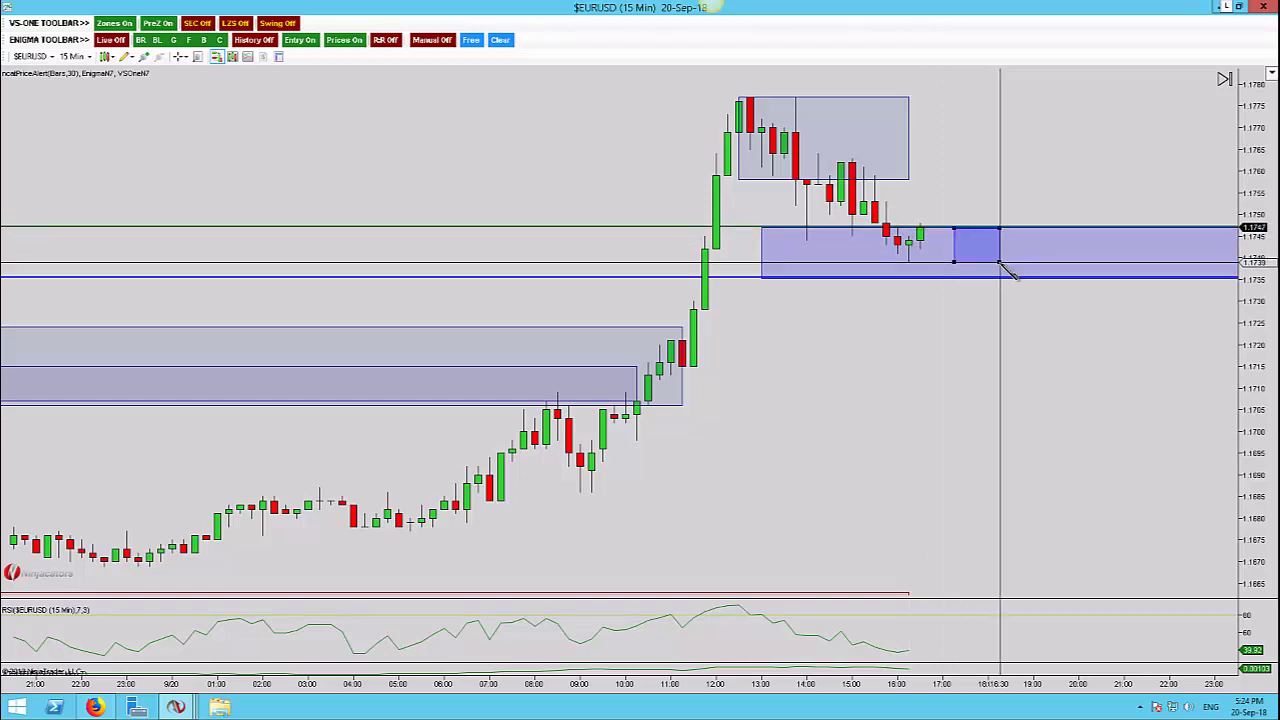
drag(1000, 263, 1000, 284)
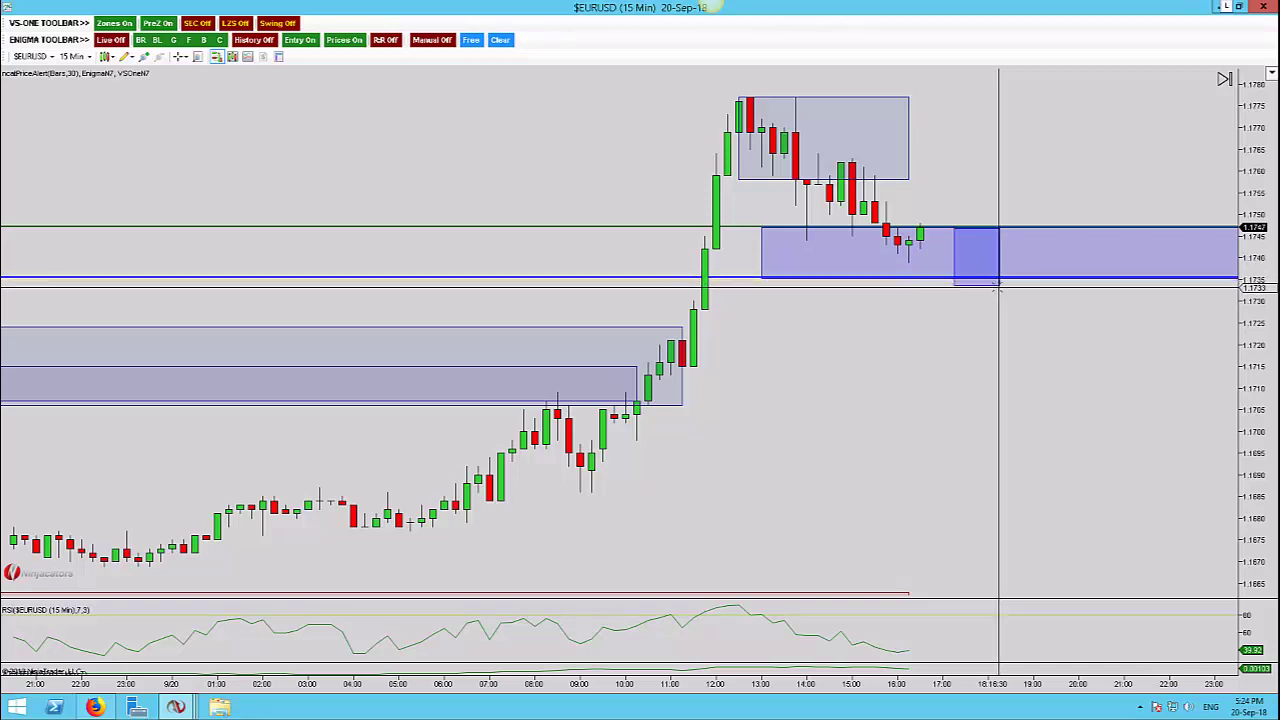
- Set the area color of the new rectangle below the green line to Red
double_click(996, 281)
click(651, 370)
key(r)
click(651, 370)
click(531, 485)
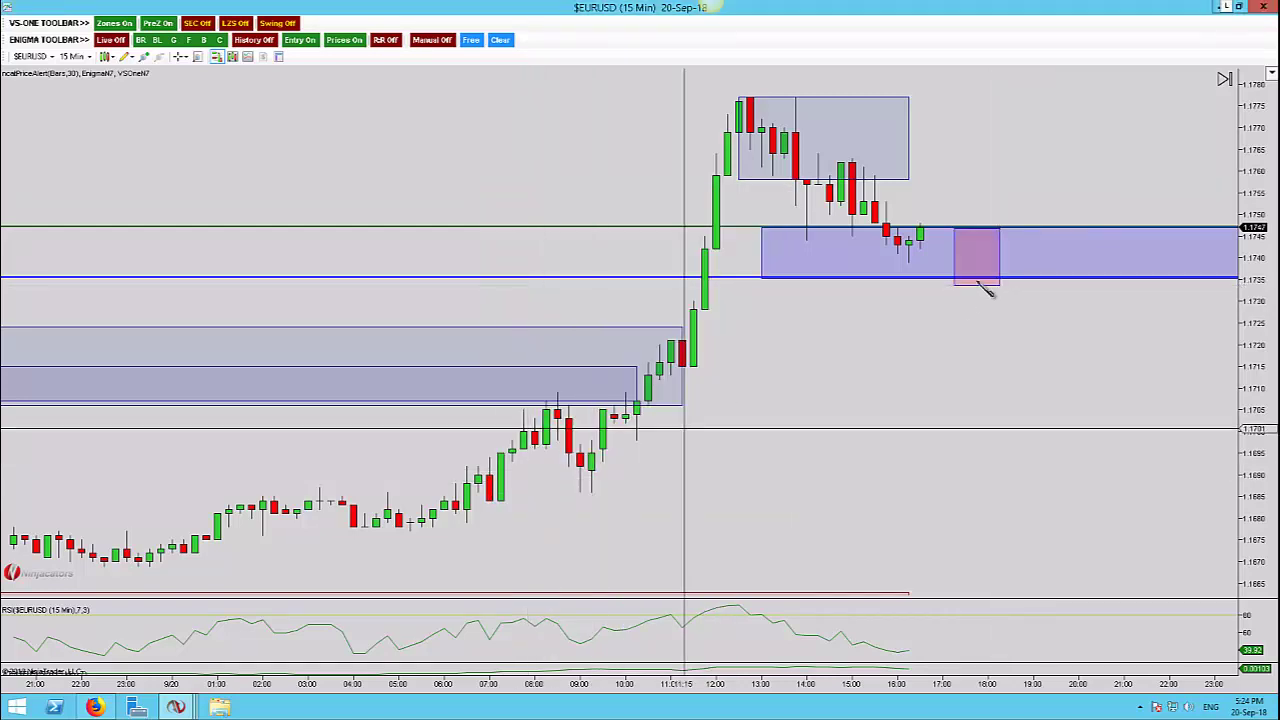
- Draw a rectangle above the red one, from 1.1747 up to about 1.1774, and set its area color to DarkGreen
click(955, 229)
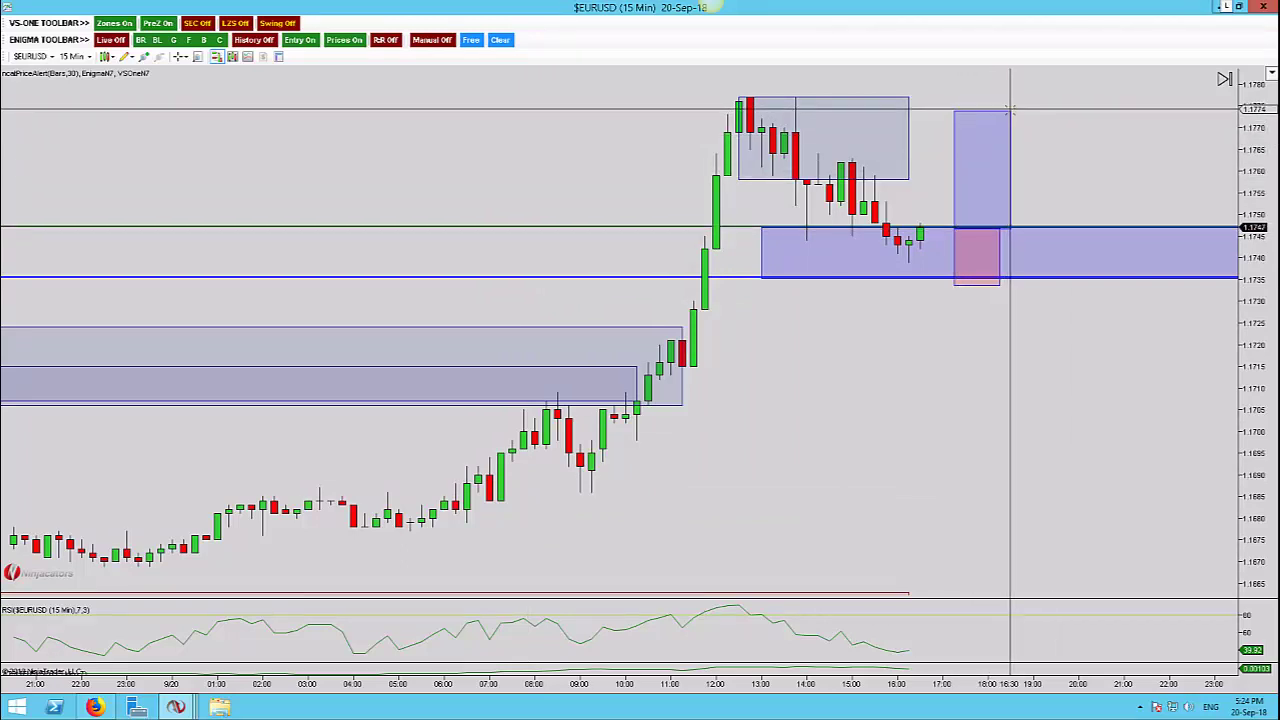
drag(1010, 111, 1002, 111)
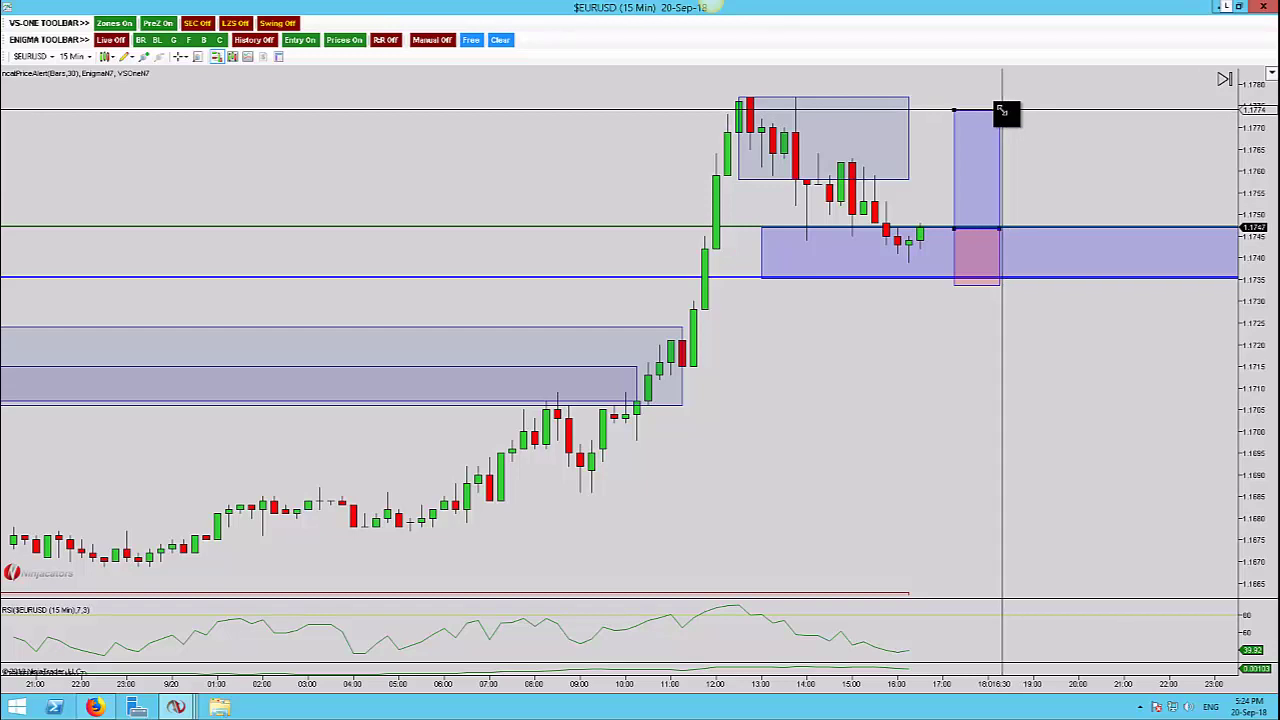
double_click(998, 112)
click(651, 369)
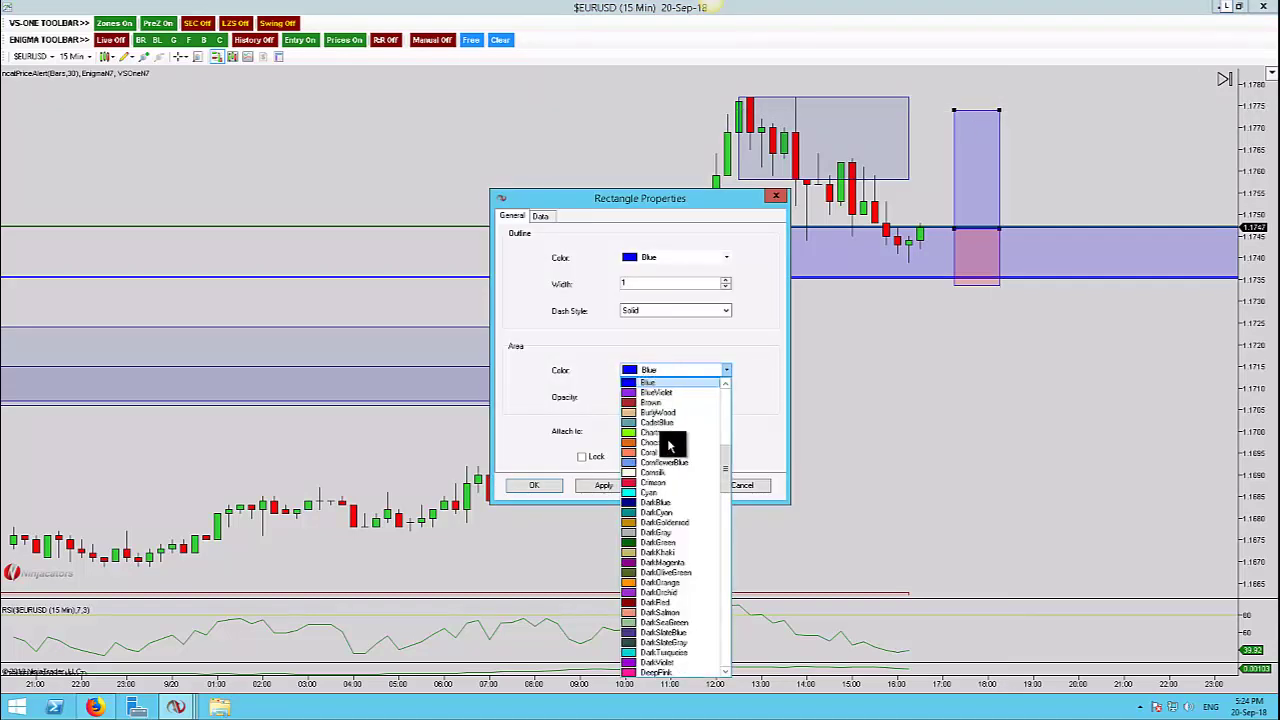
click(684, 542)
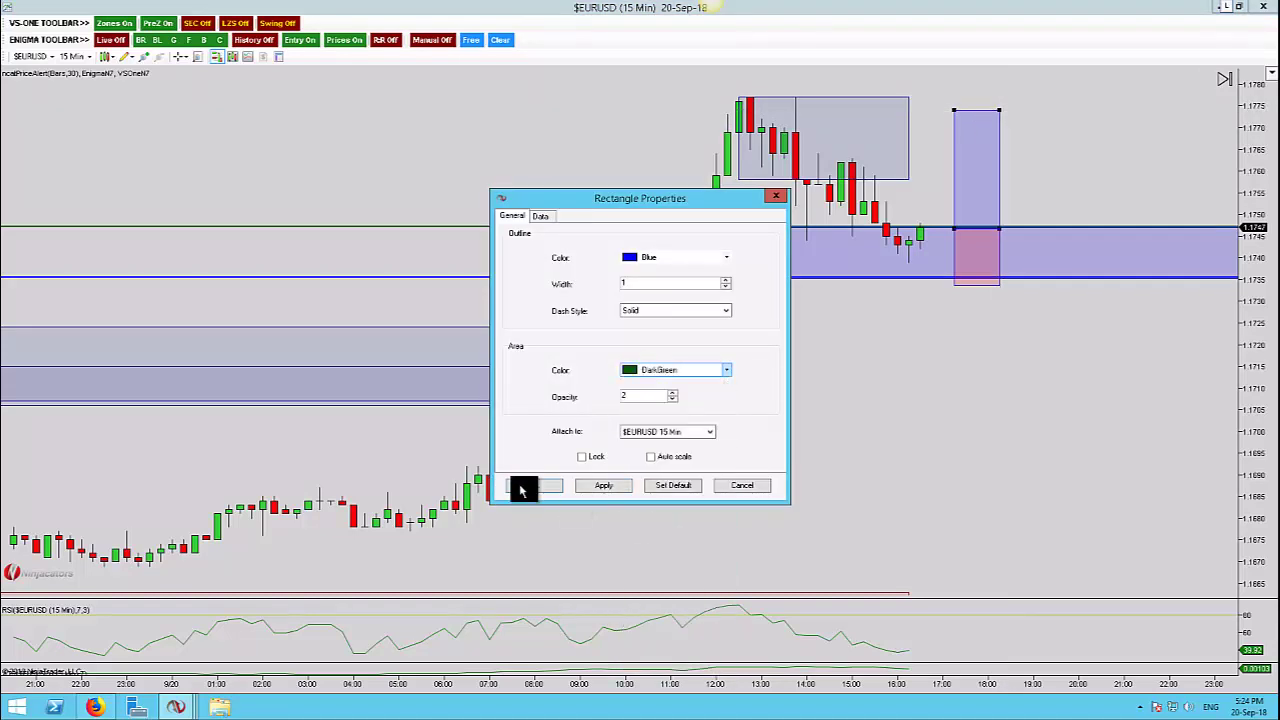
click(530, 485)
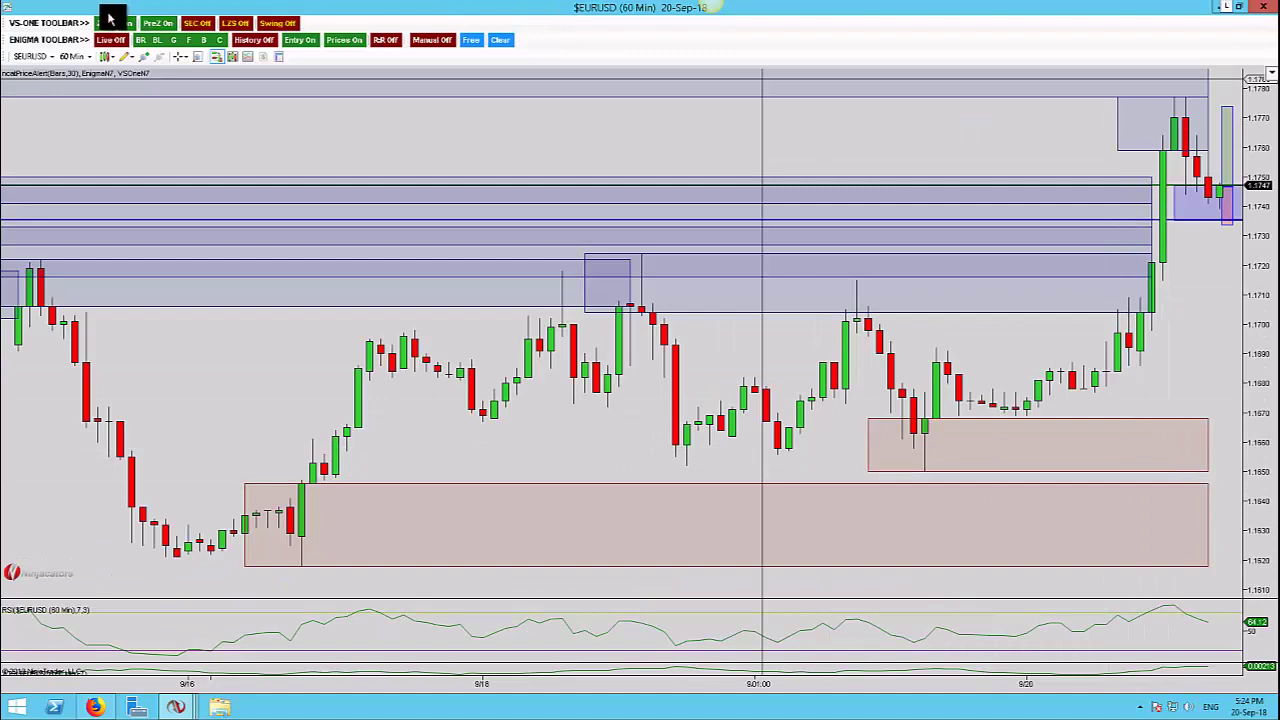
- Show the 60-minute chart with the Zones display turned off
click(108, 27)
key(ctrl+Up)
key(ctrl+Up)
key(ctrl+Up)
key(ctrl+Up)
key(ctrl+Up)
key(ctrl+Up)
key(ctrl+Up)
key(ctrl+Up)
key(ctrl+Up)
key(ctrl+Up)
key(ctrl+Up)
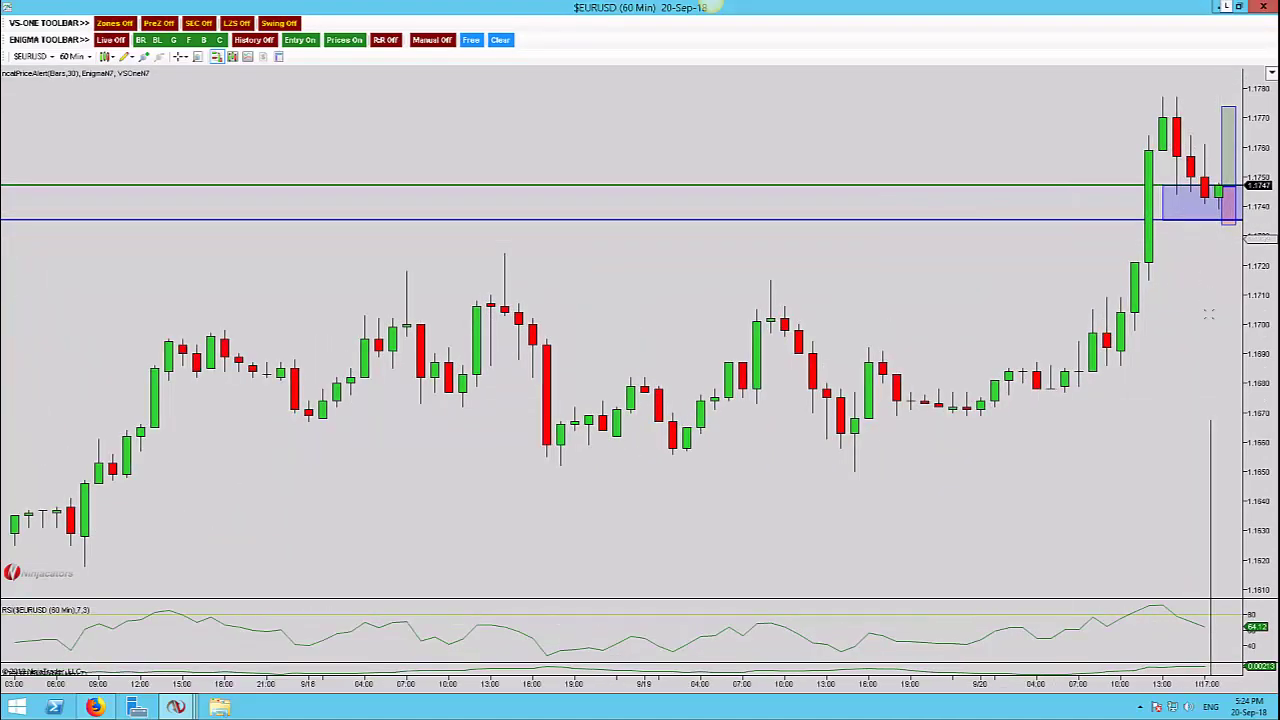
key(ctrl+Up)
key(ctrl+Up)
key(ctrl+Up)
key(ctrl+Up)
key(ctrl+Up)
key(ctrl+Up)
drag(1160, 399, 849, 480)
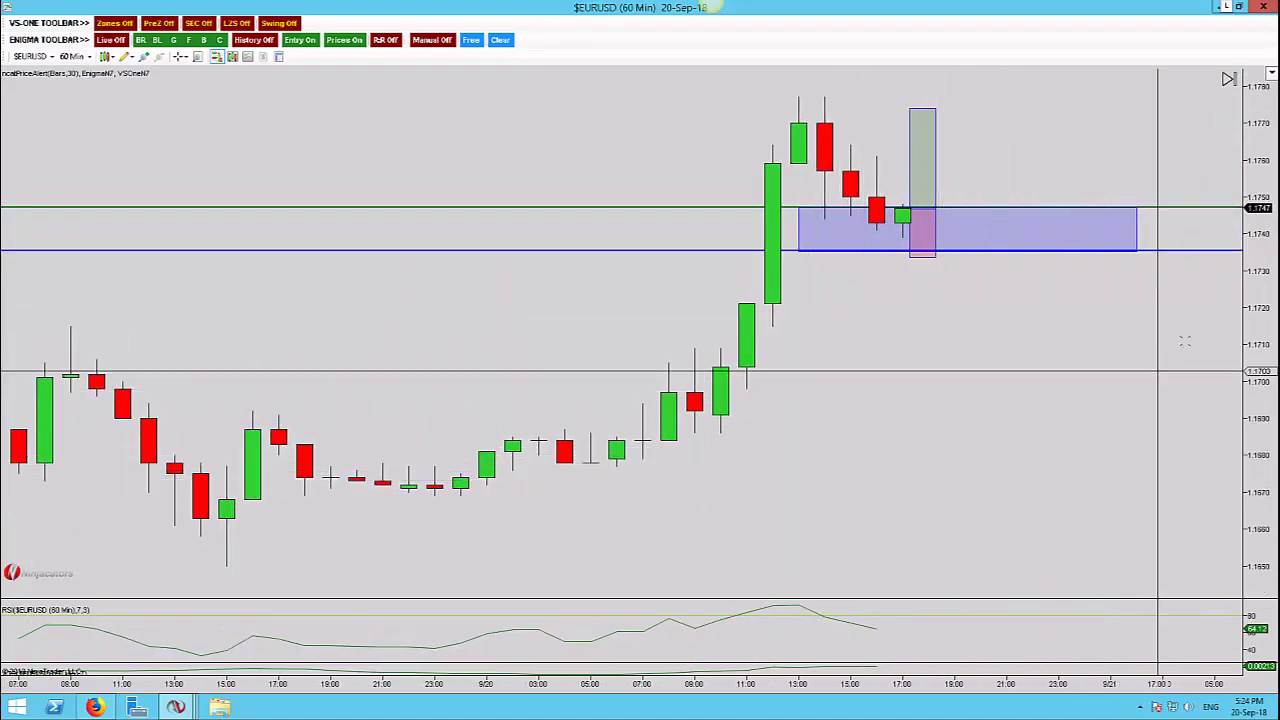
- Resize the green rectangle so it is wider and its upper edge sits at about 1.1769
drag(1262, 313, 1262, 498)
middle_click(1004, 382)
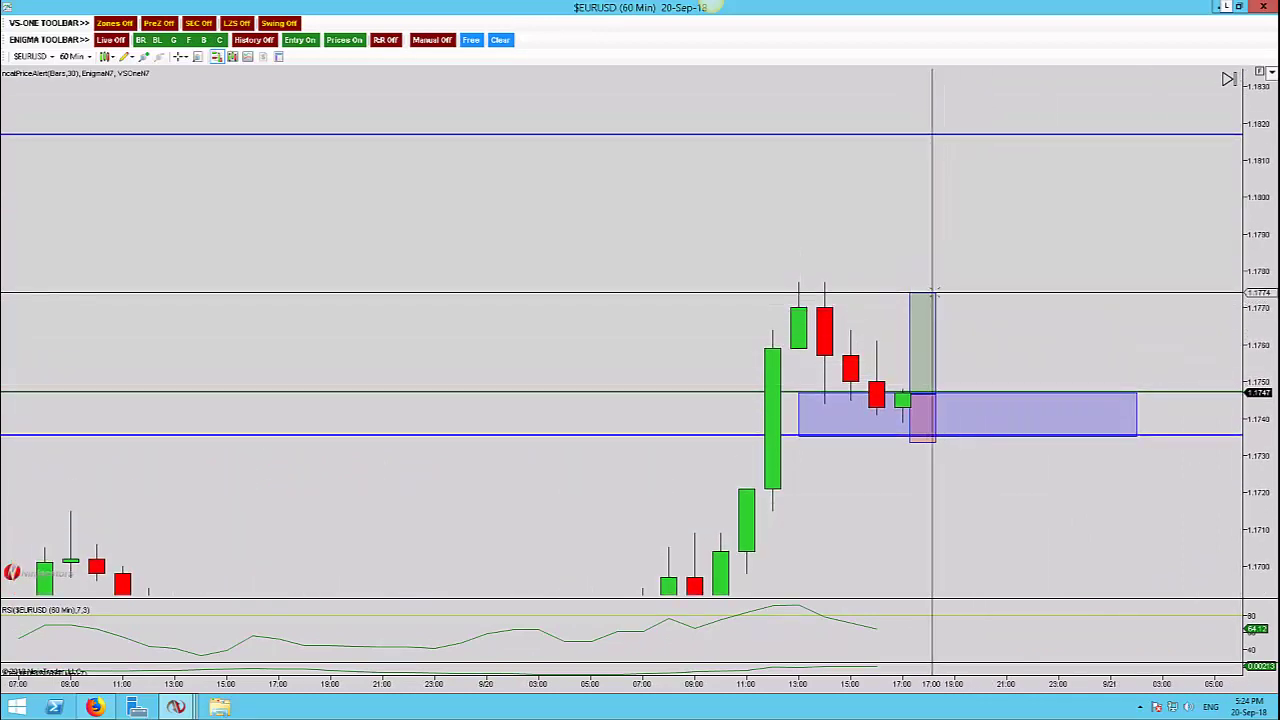
drag(935, 294, 970, 314)
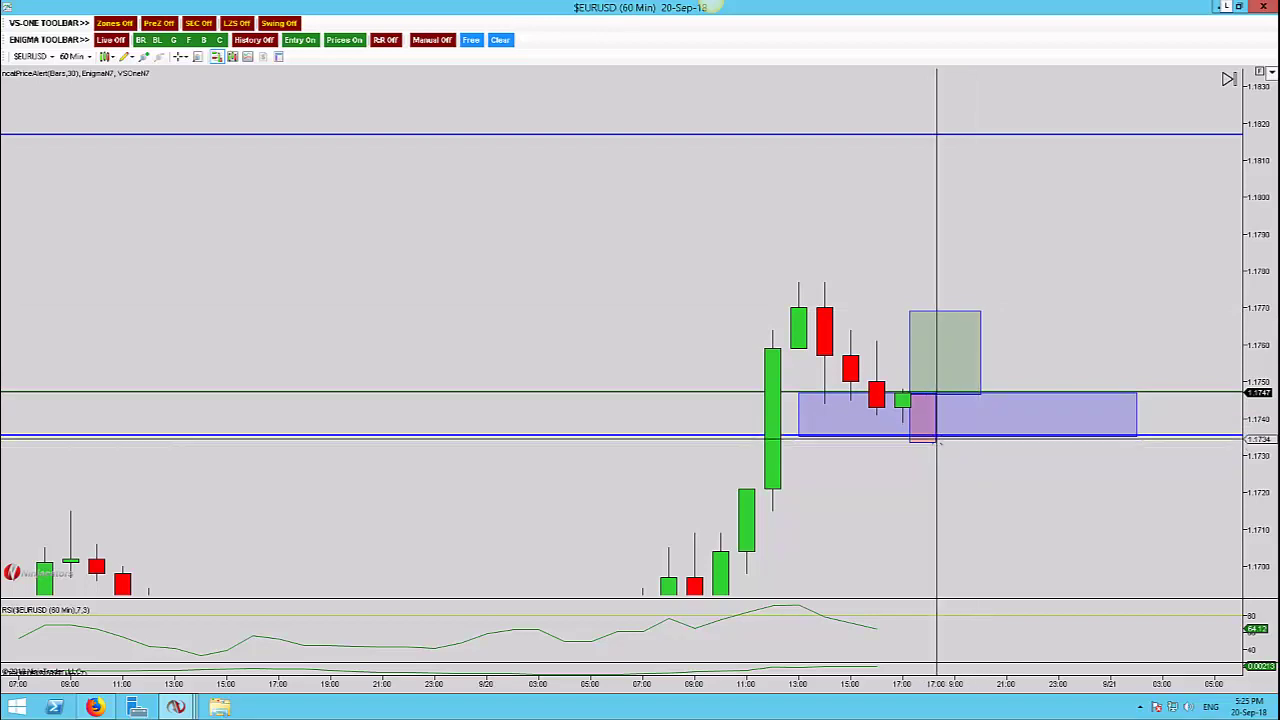
- Widen the red rectangle to match the green rectangle's width, keeping its lower edge at about 1.1734
click(932, 424)
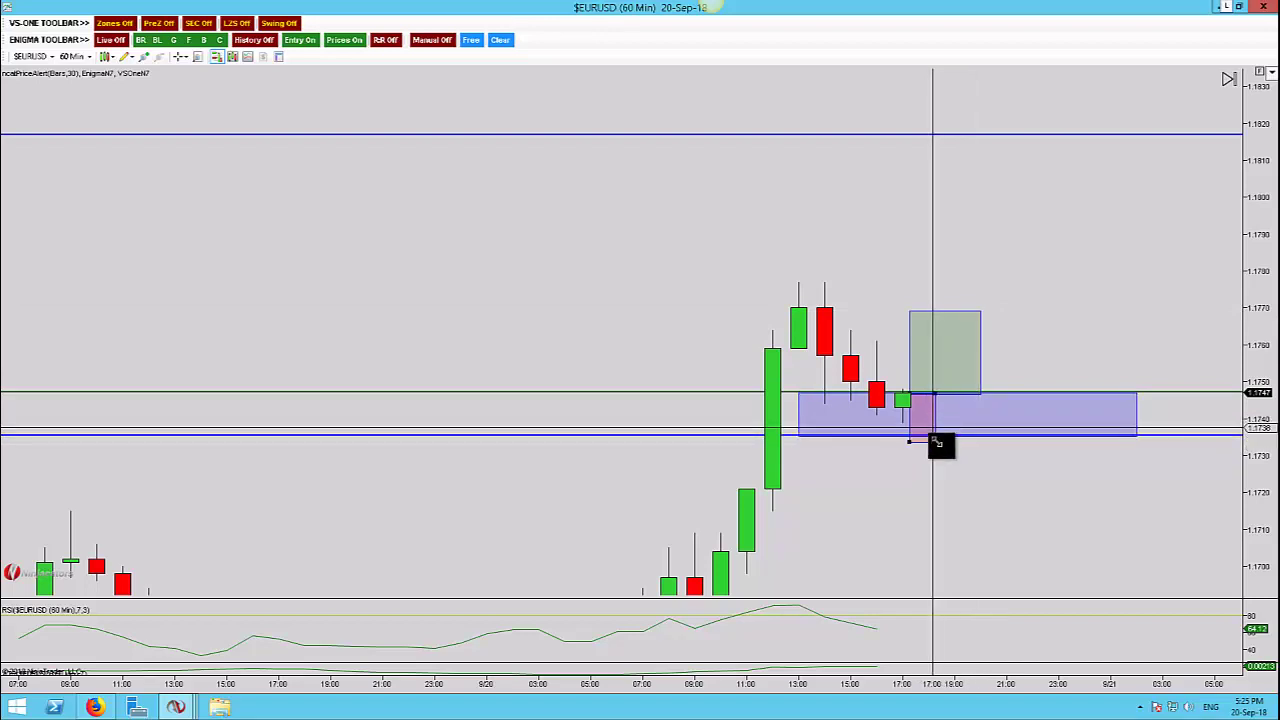
scroll(980, 451, up, 1)
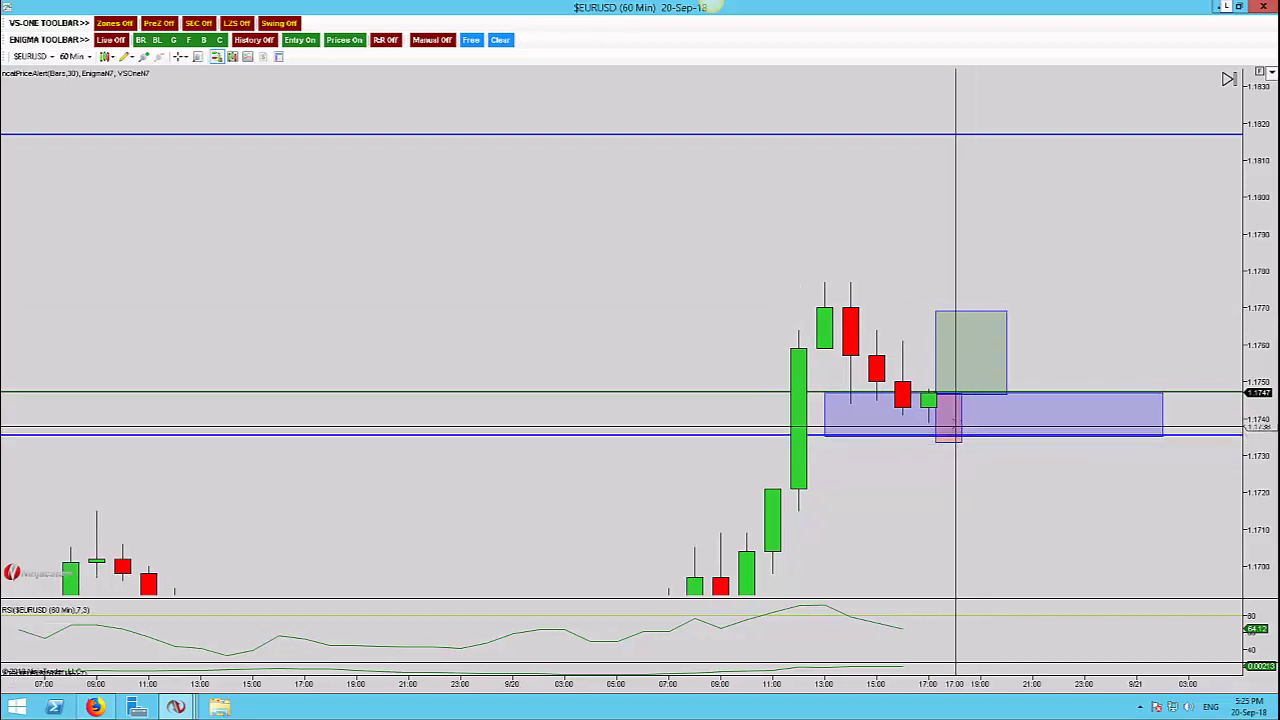
double_click(959, 427)
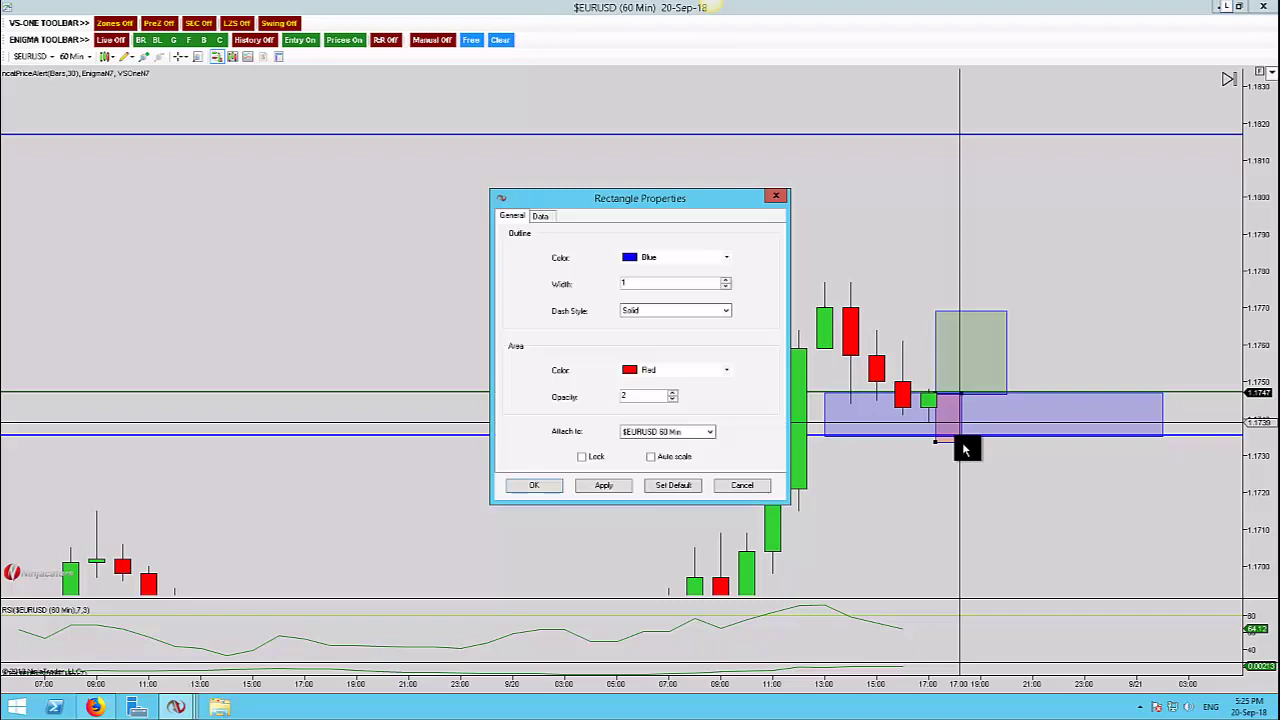
click(757, 485)
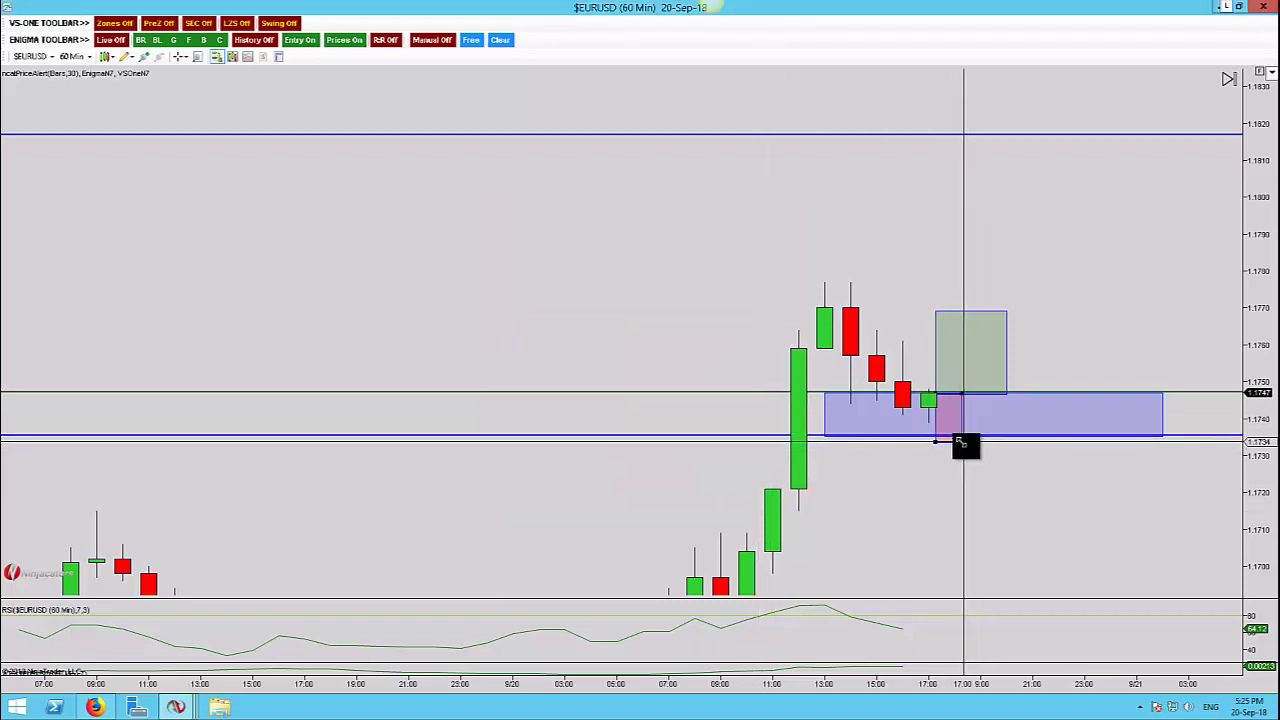
drag(981, 441, 1018, 443)
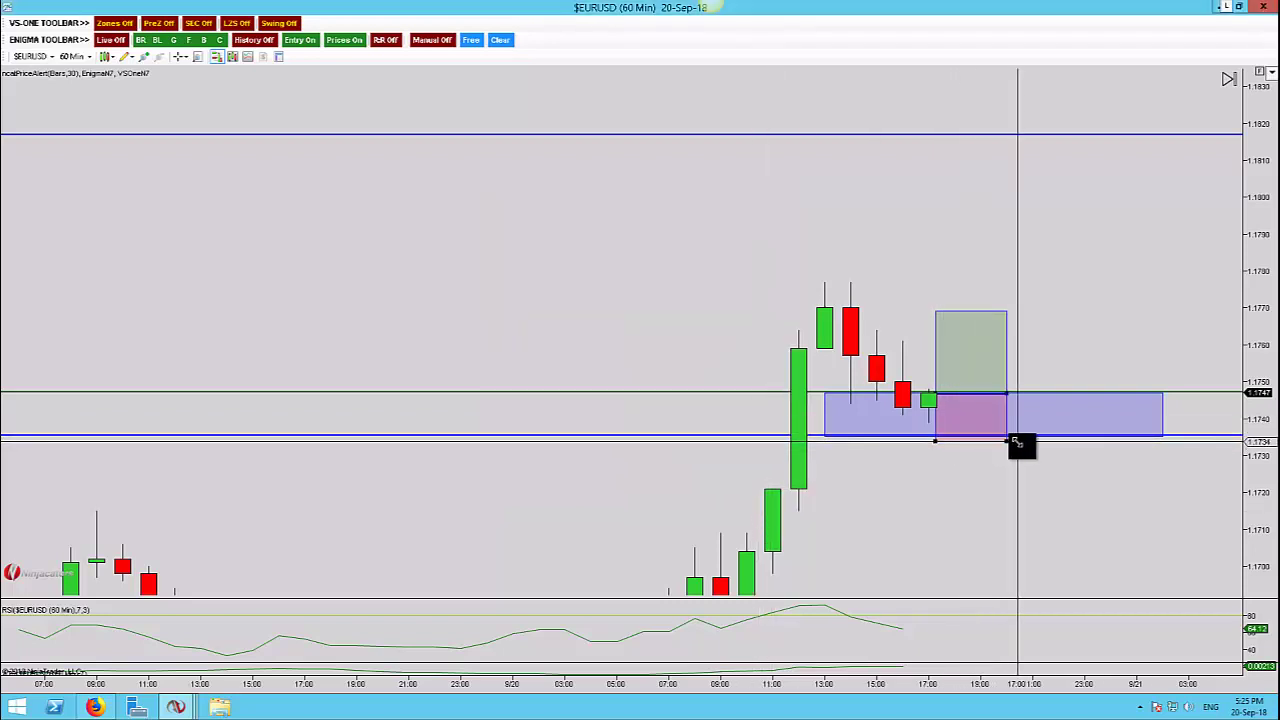
double_click(1016, 374)
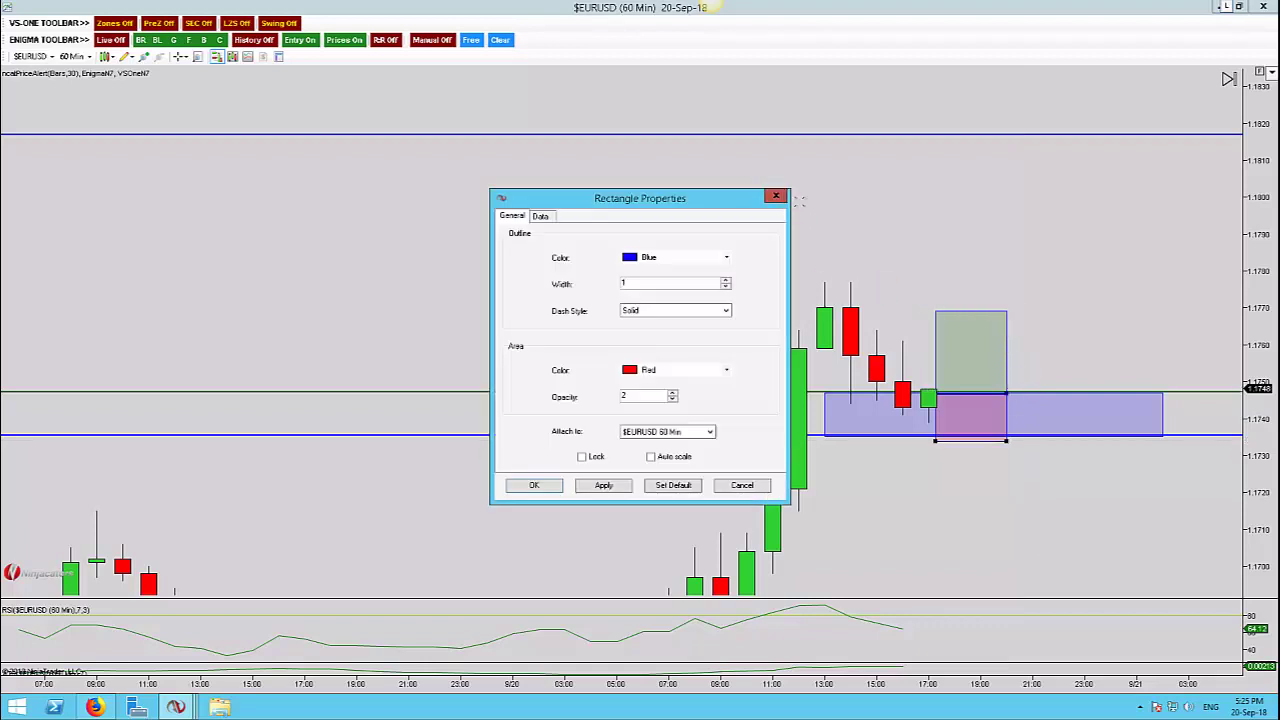
click(782, 197)
- Draw another rectangle on top of the green one, from about 1.1769 up to the upper blue line near 1.1817
drag(940, 316, 1010, 137)
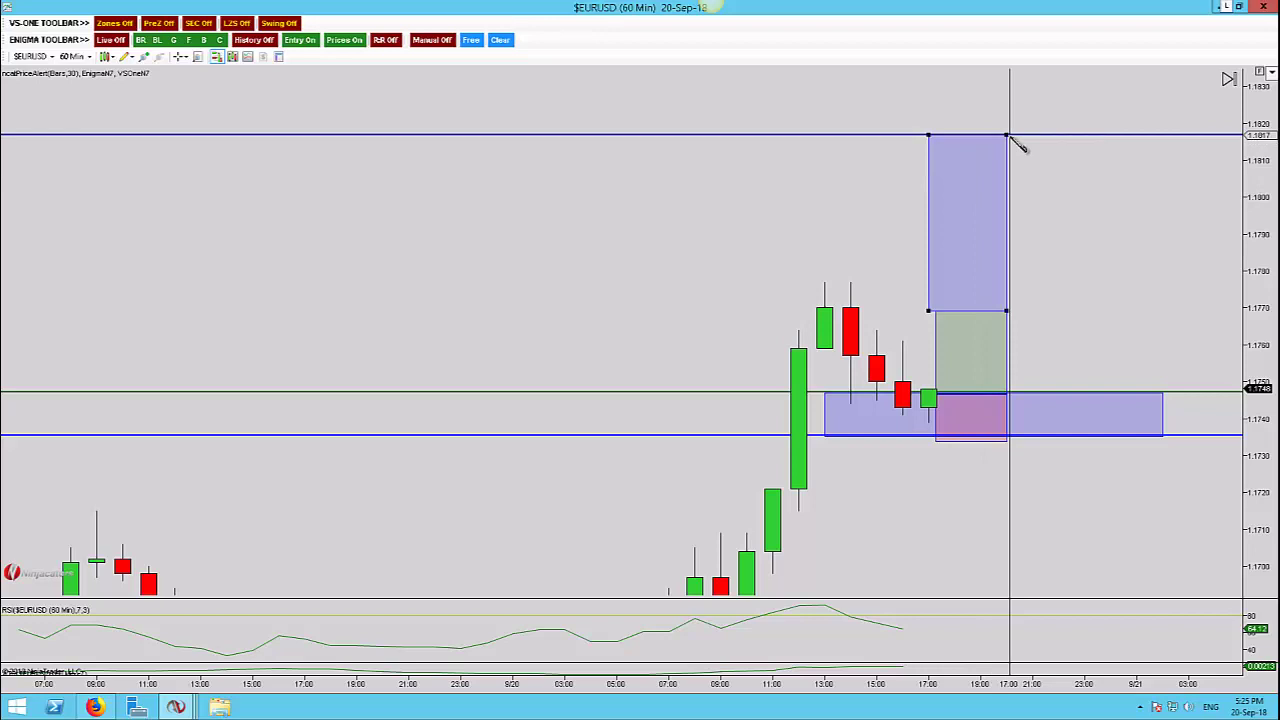
click(931, 305)
drag(940, 312, 947, 312)
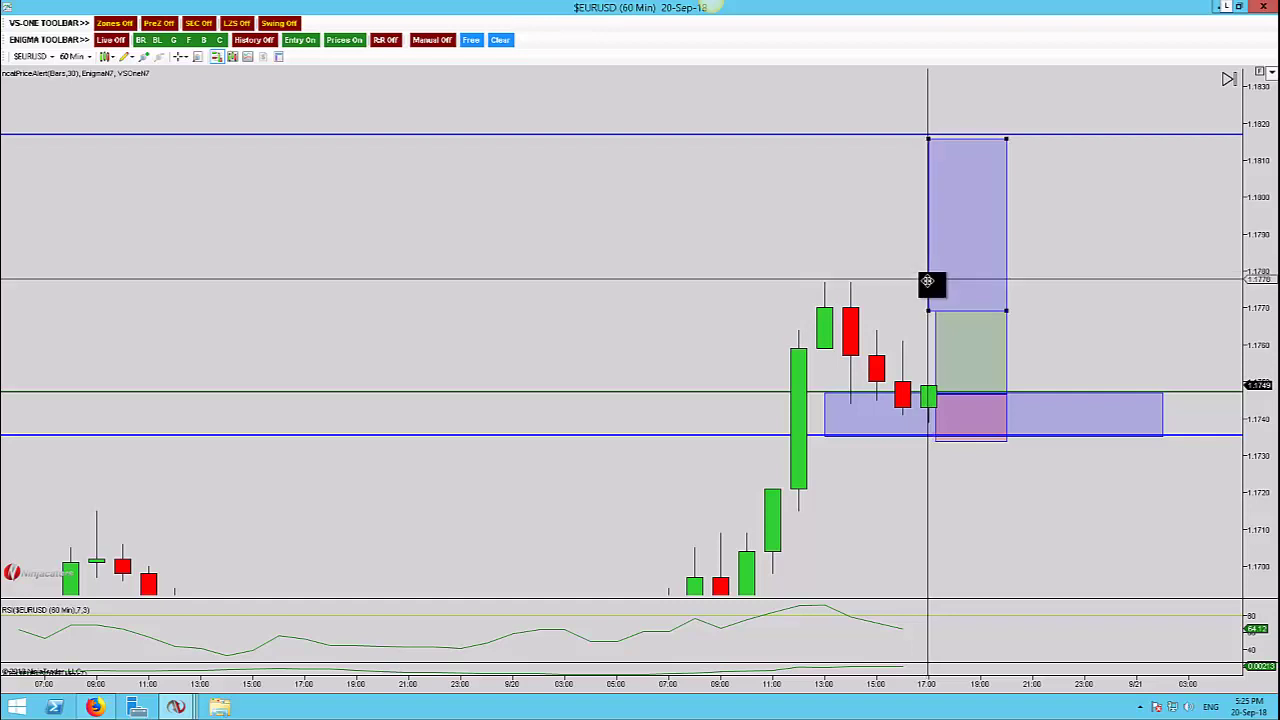
- Switch the EURUSD chart to the 15-minute interval and turn off its Zones and PreZ displays
double_click(928, 282)
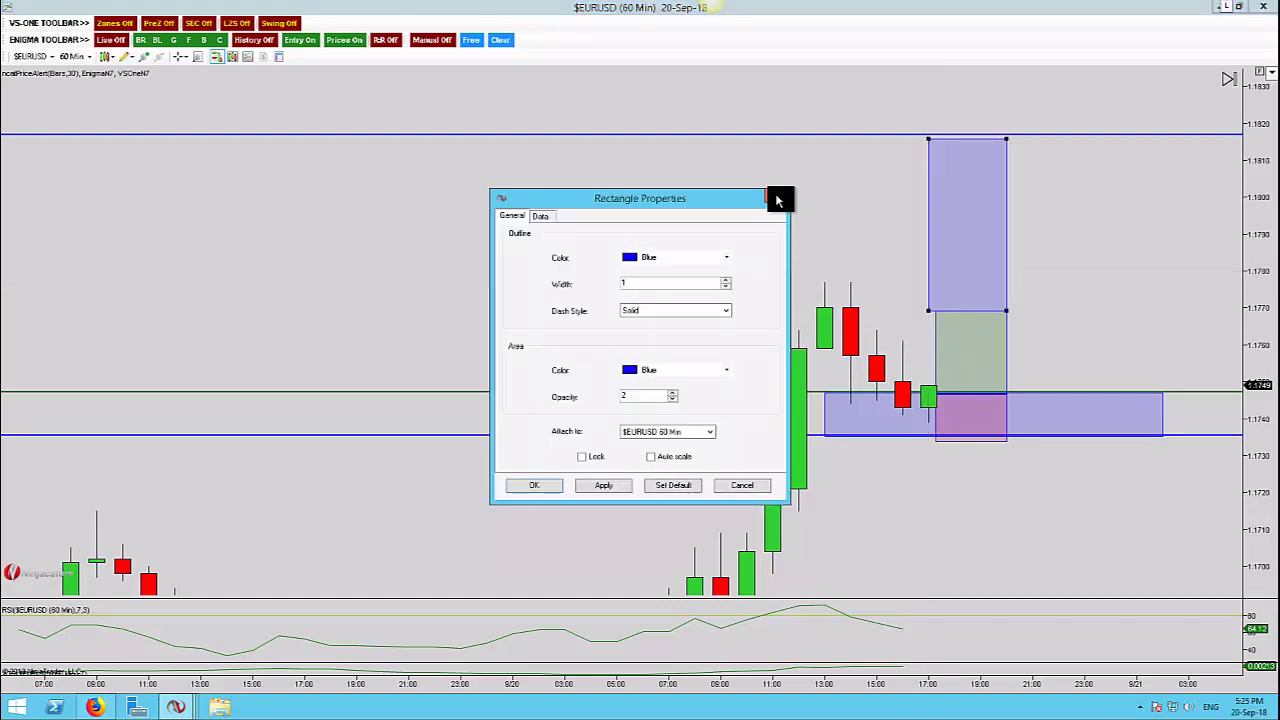
click(775, 196)
text(30)
key(Return)
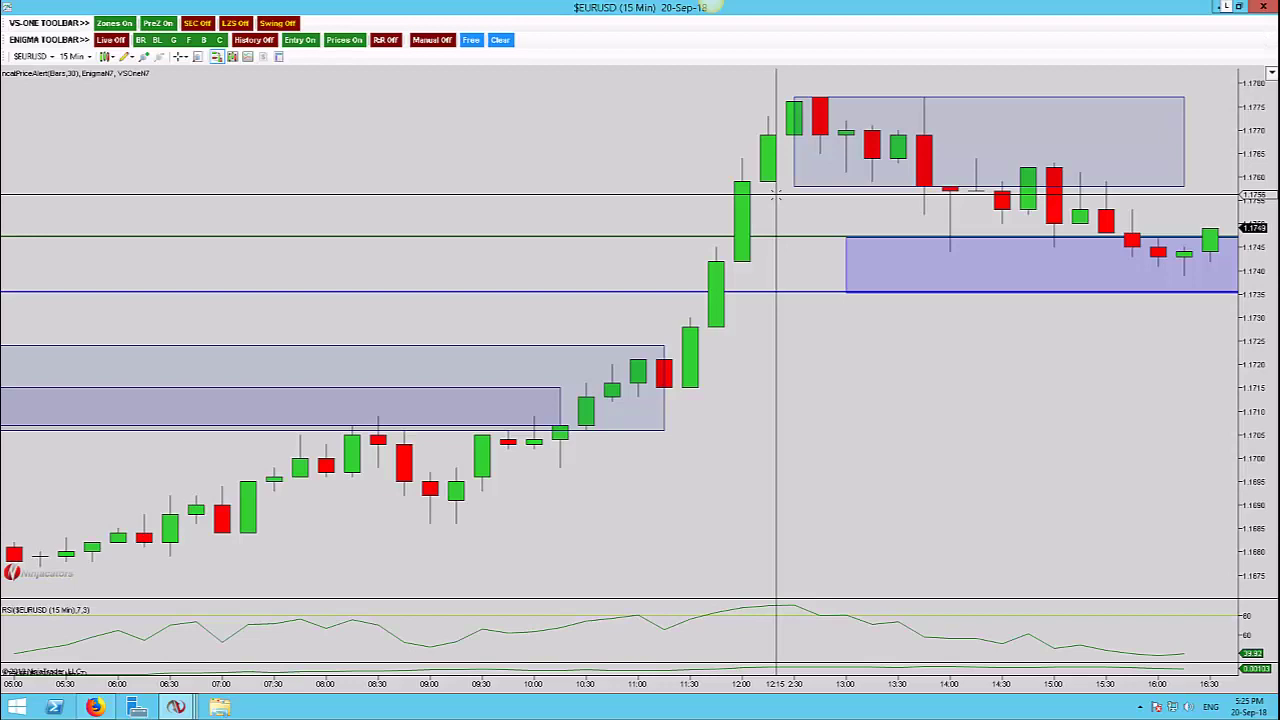
click(126, 25)
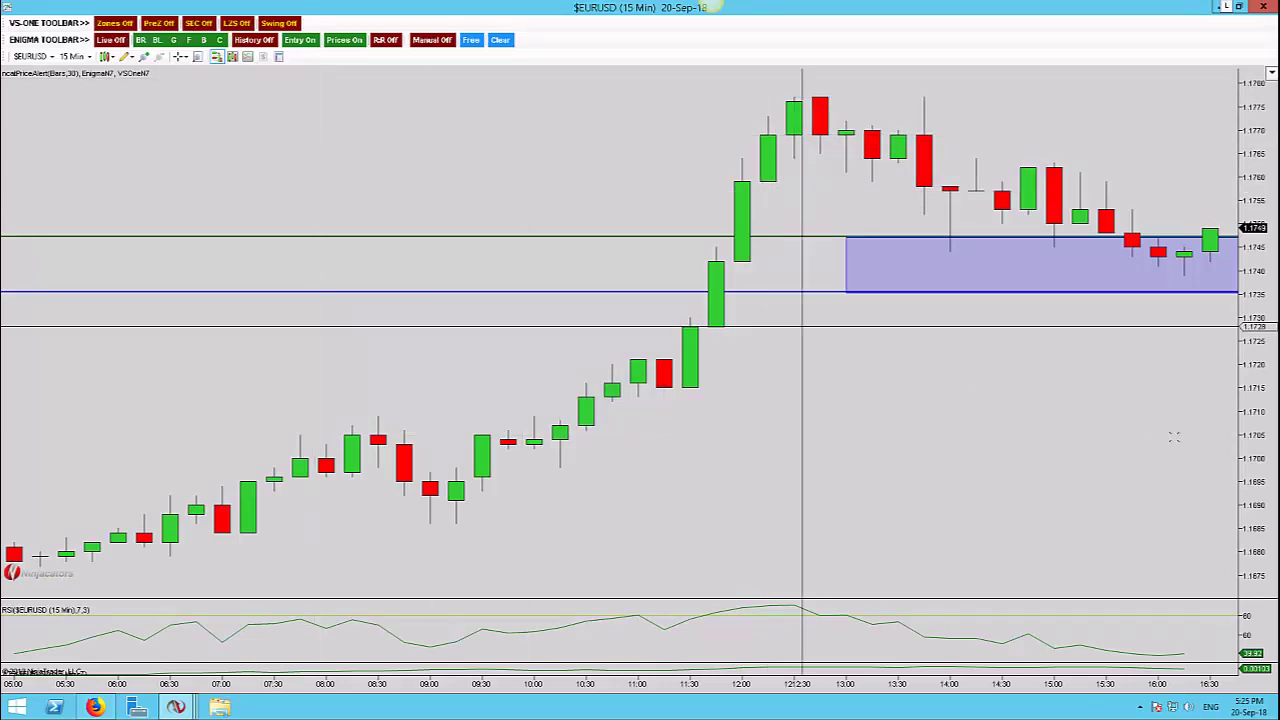
- Narrow the upper target rectangle so its near lower corner meets the green rectangle's upper corner at about 1.1769
scroll(771, 463, down, 8)
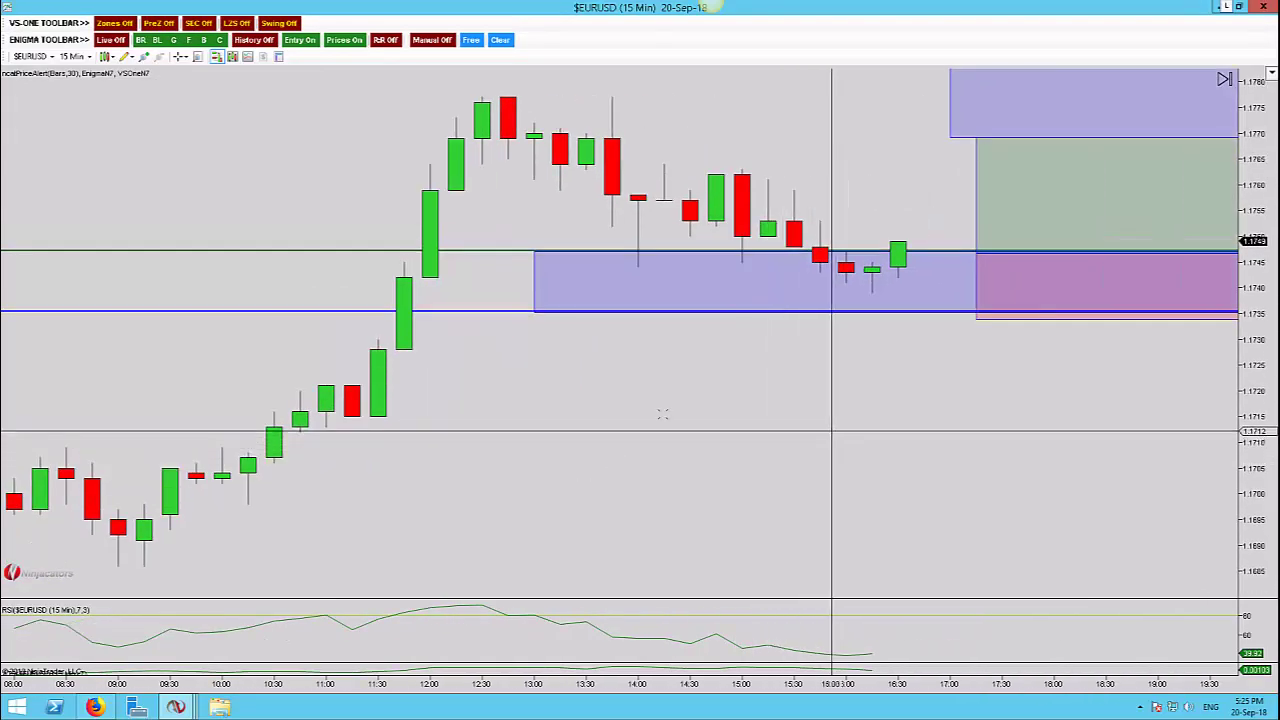
scroll(831, 430, down, 5)
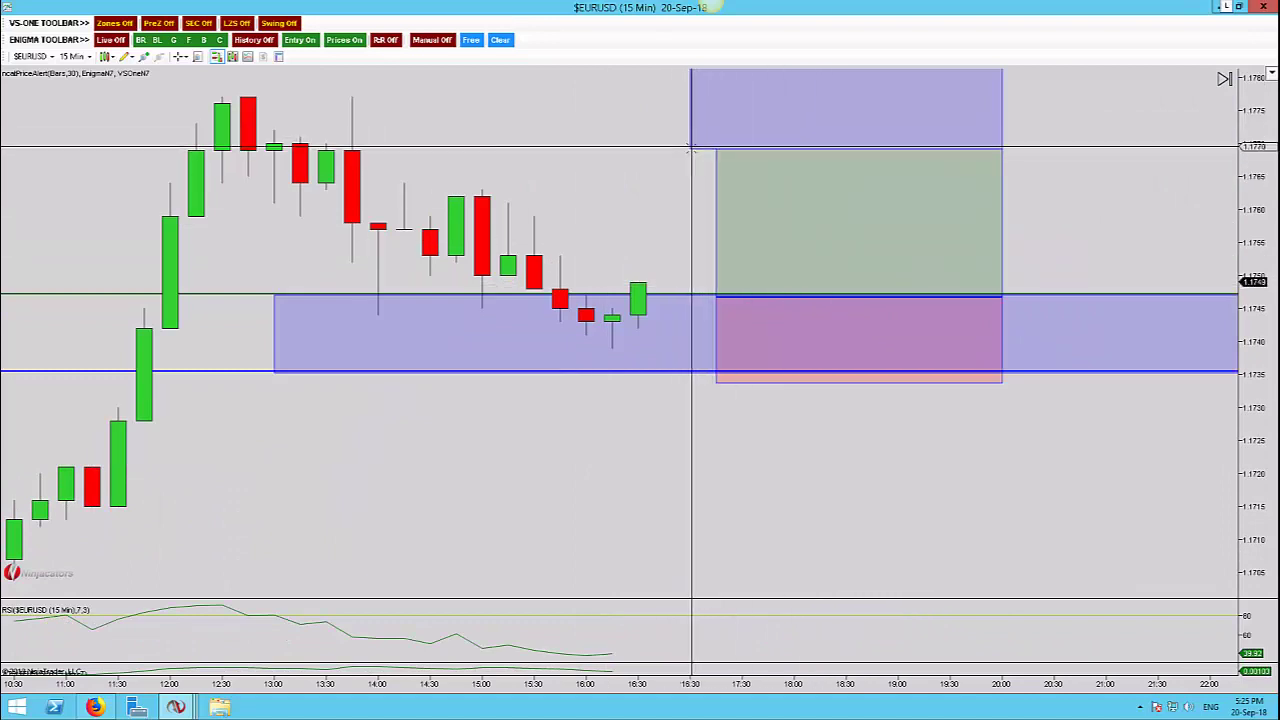
drag(694, 149, 716, 152)
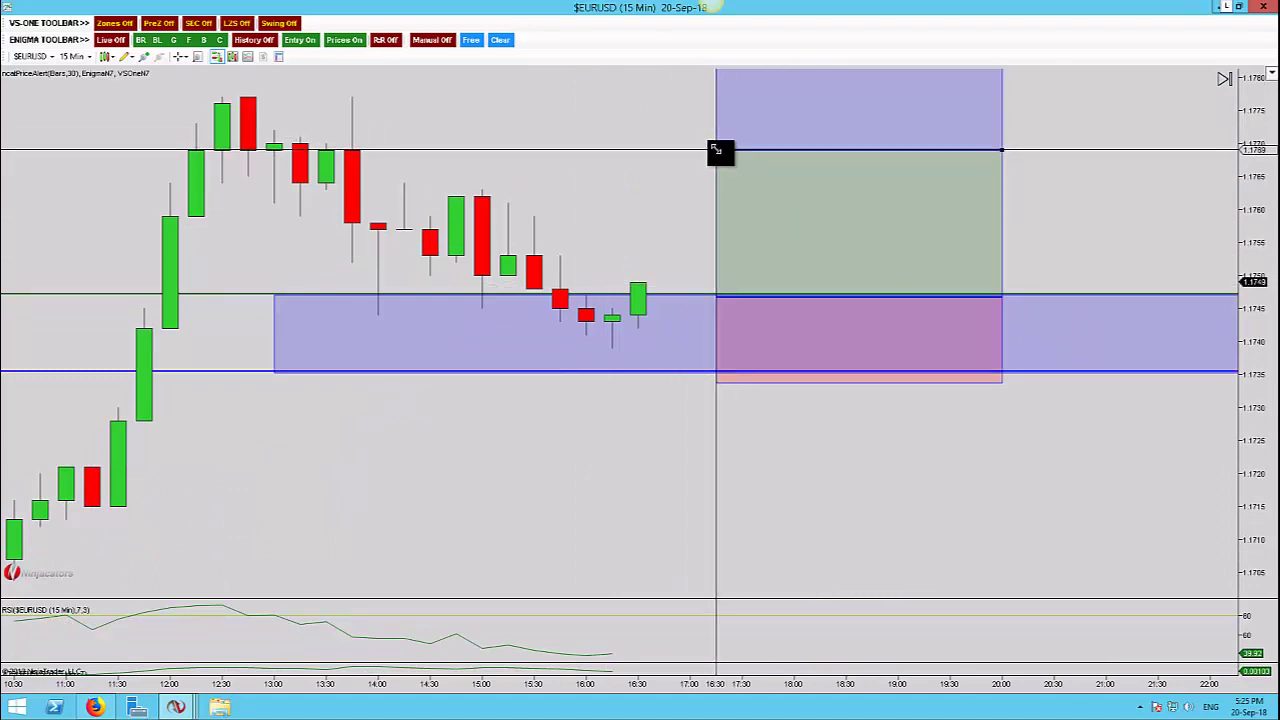
- Set the upper target rectangle's area color to Chartreuse
double_click(716, 138)
click(650, 371)
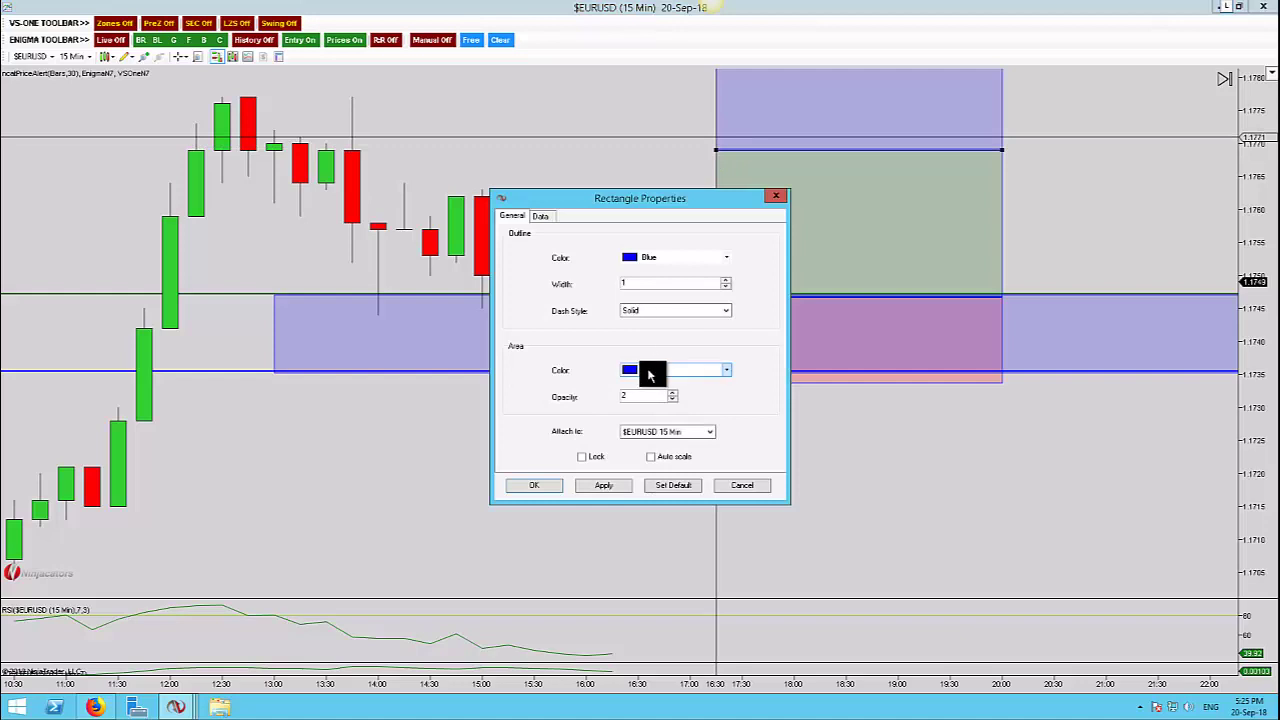
click(672, 432)
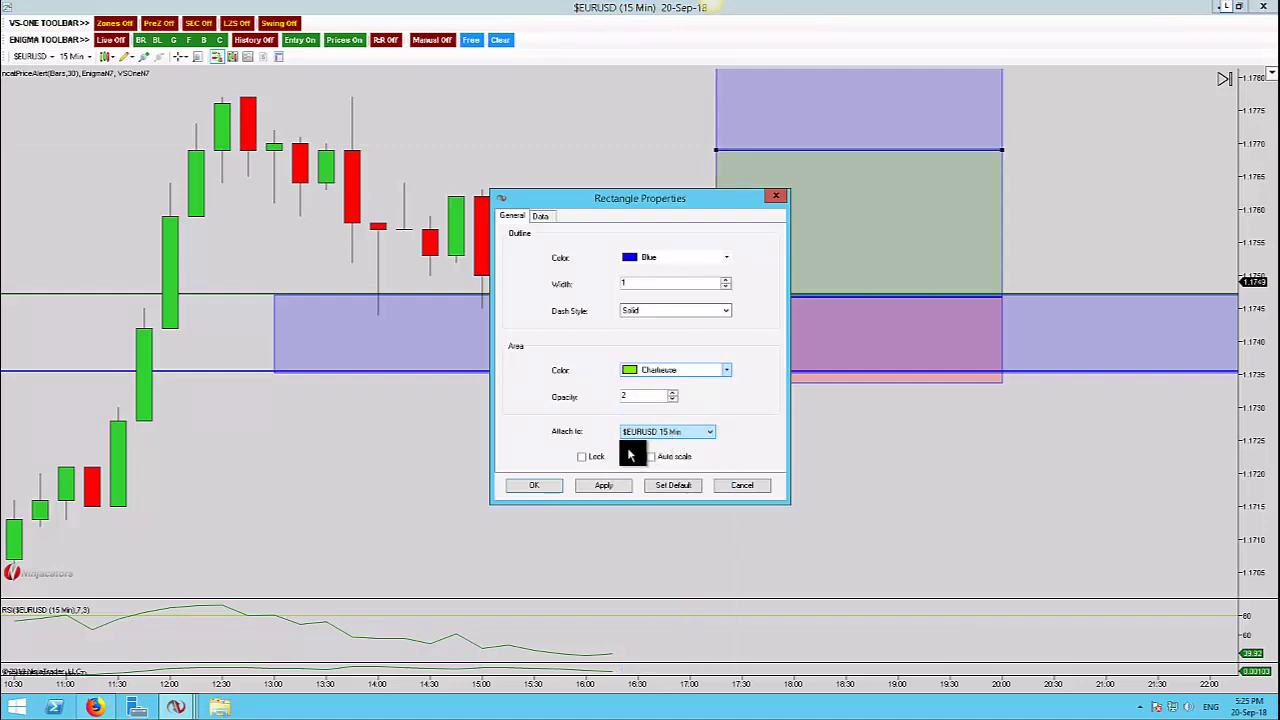
click(549, 486)
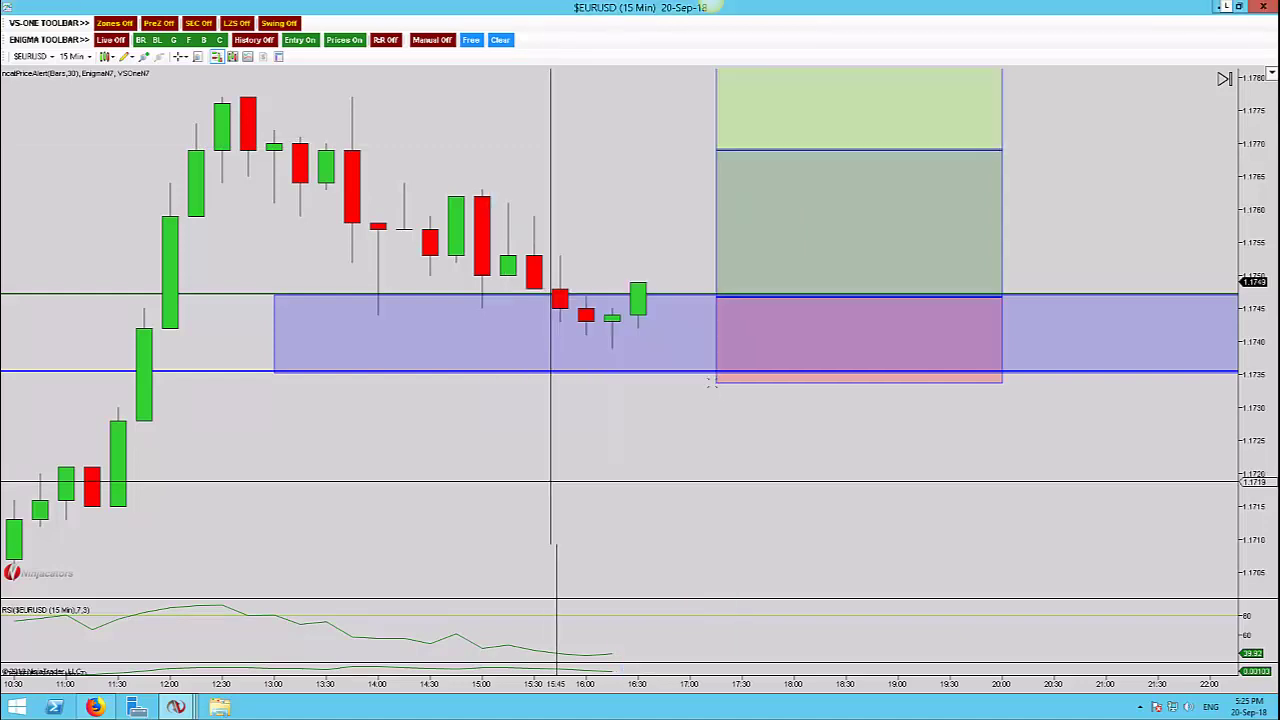
- Measure the red risk rectangle's height with the ruler, from about 1.1747 down to 1.1734, placing the label beneath the rectangle
click(609, 300)
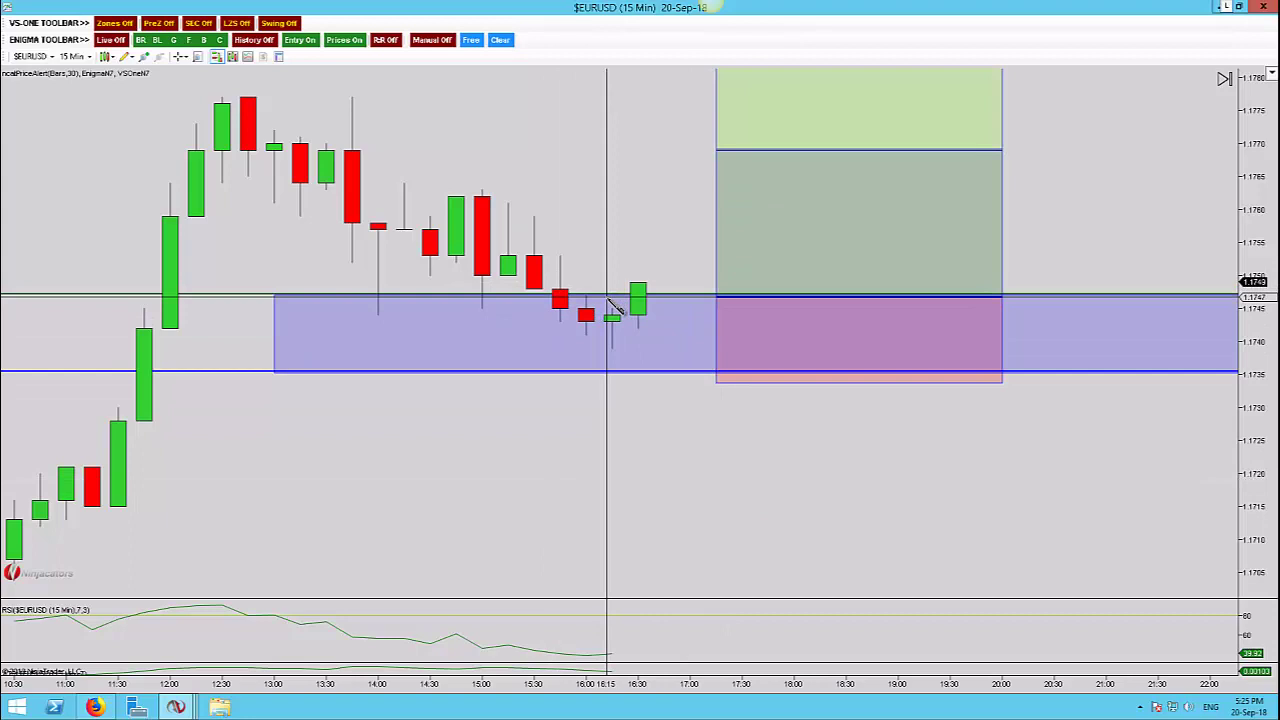
click(603, 384)
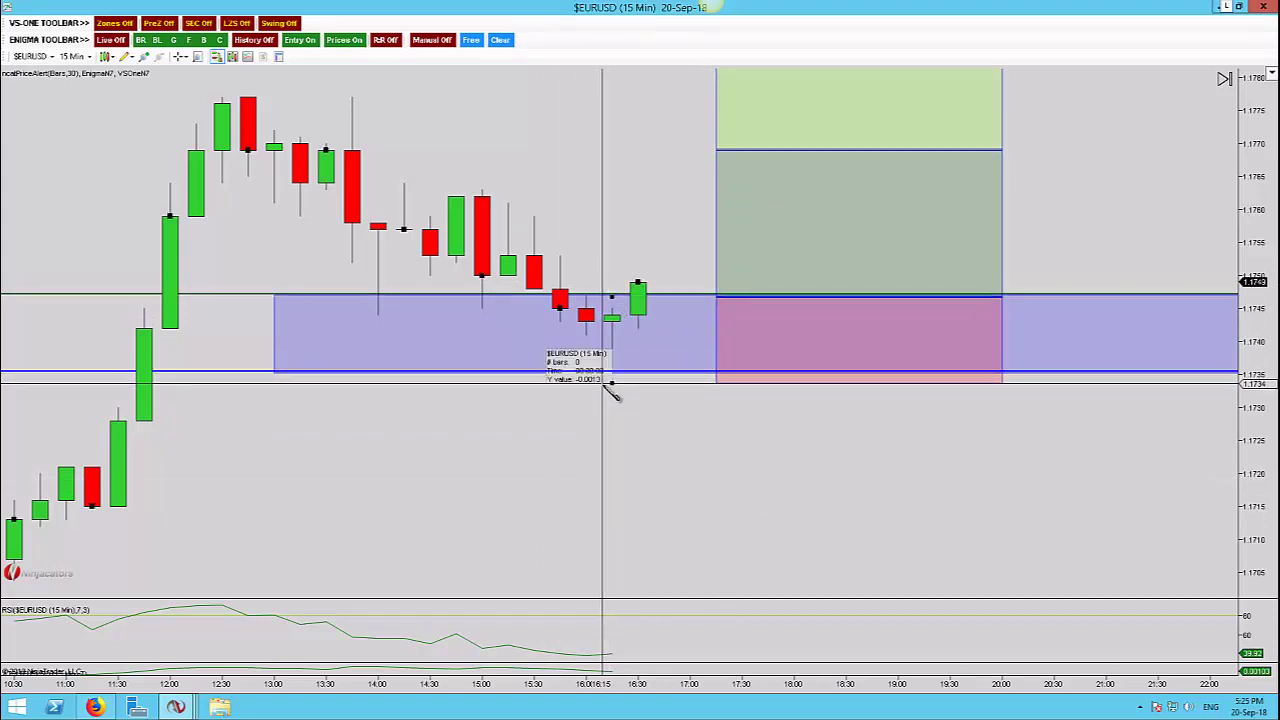
click(794, 431)
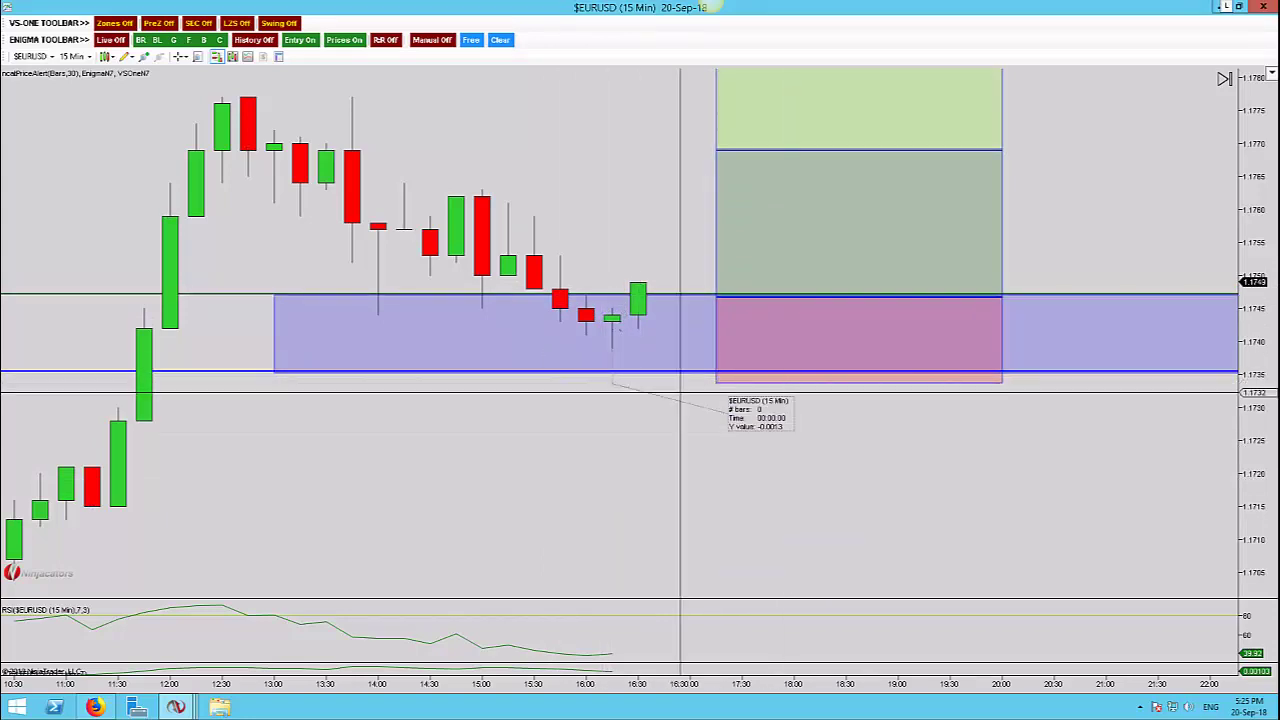
click(608, 298)
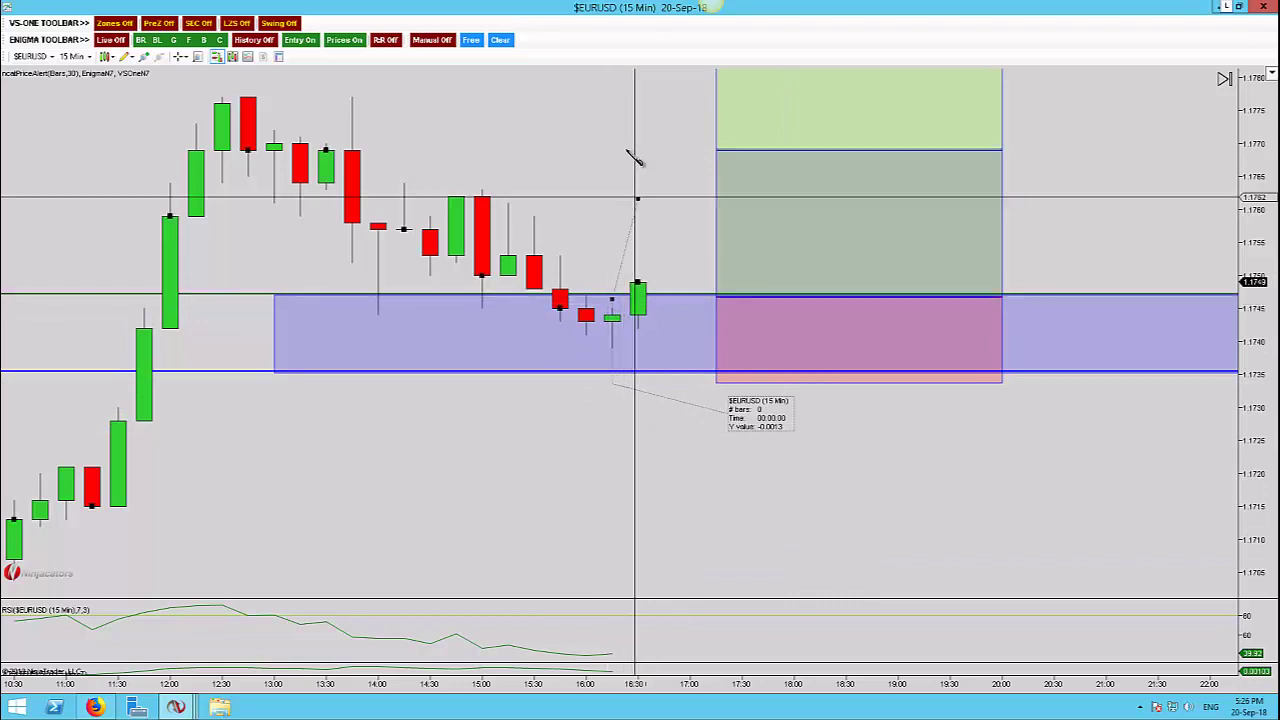
click(626, 148)
key(Escape)
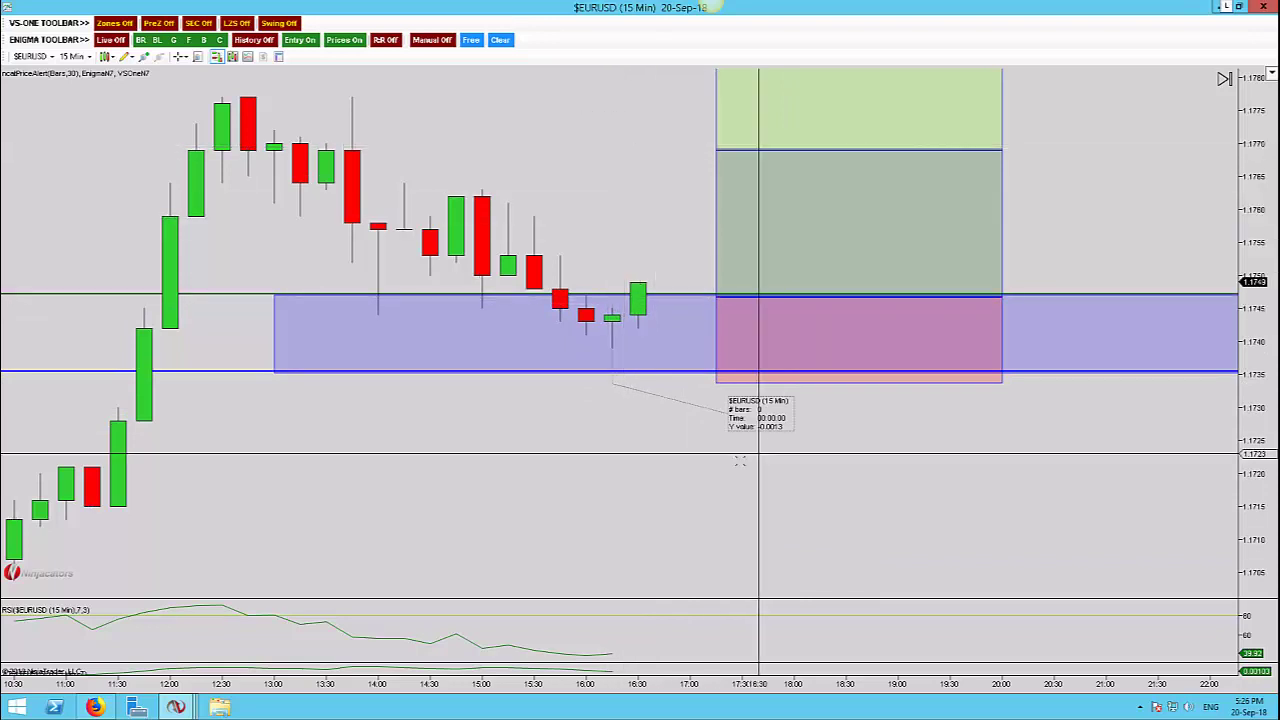
click(723, 413)
key(Escape)
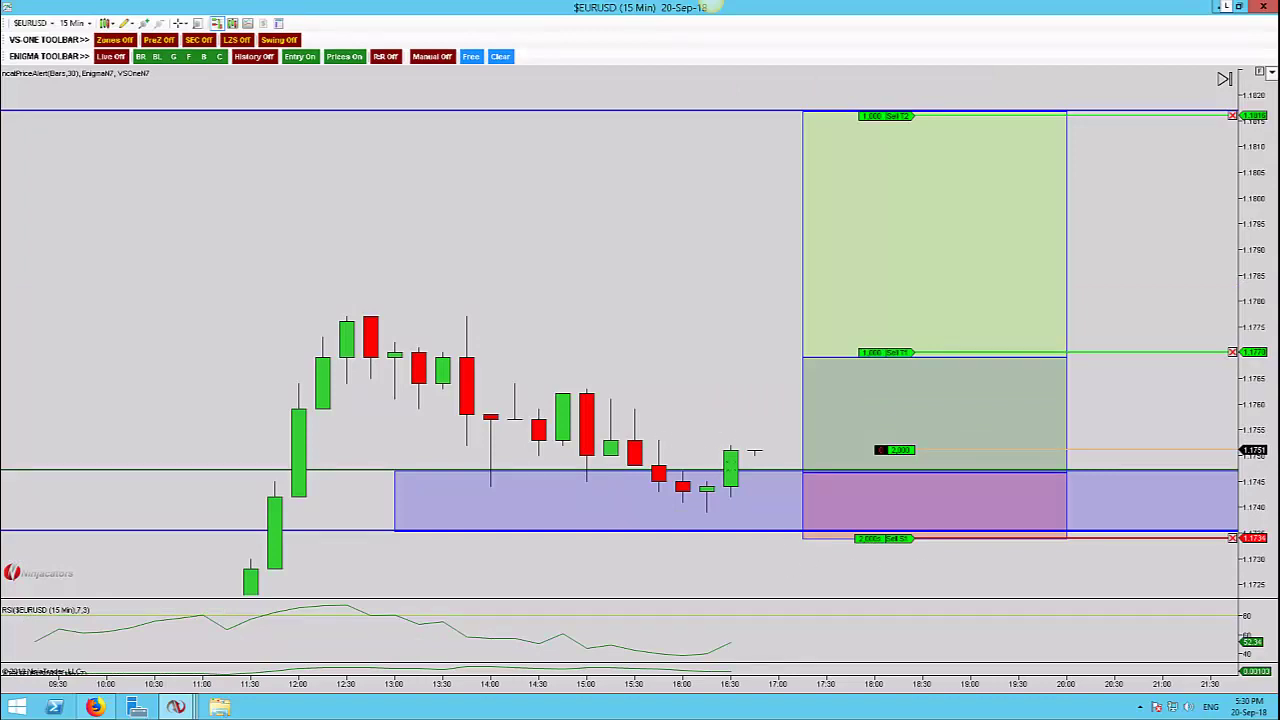
- Raise the green rectangle's lower edge and the red rectangle's upper edge to the entry line at about 1.1751
click(832, 470)
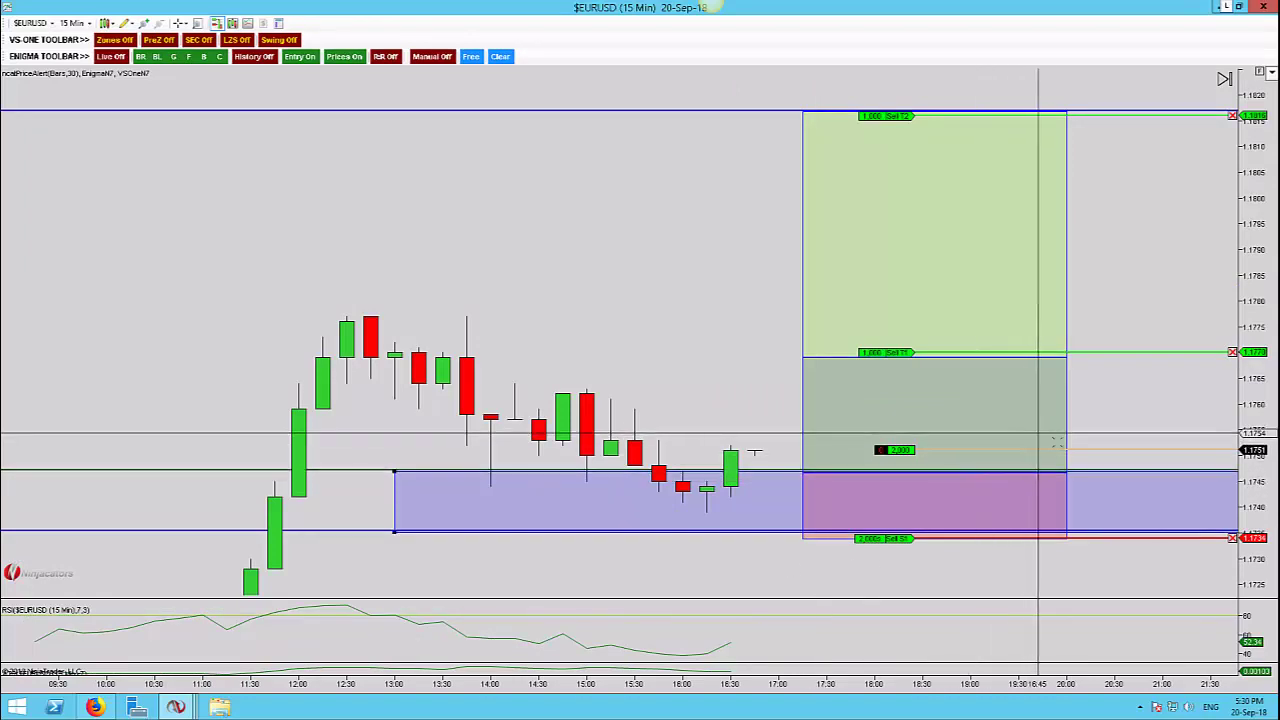
click(1066, 466)
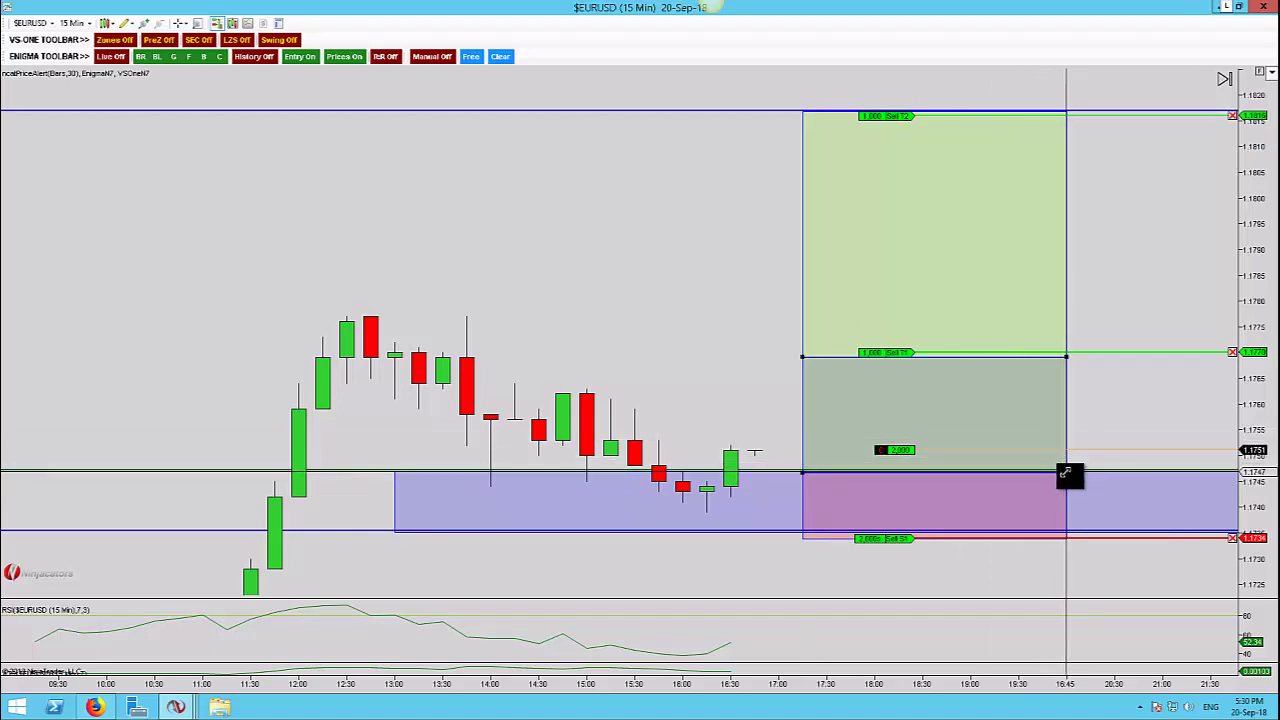
mouse_move(1066, 466)
mouse_down()
mouse_move(1068, 437)
mouse_move(1068, 474)
mouse_move(1067, 453)
mouse_up()
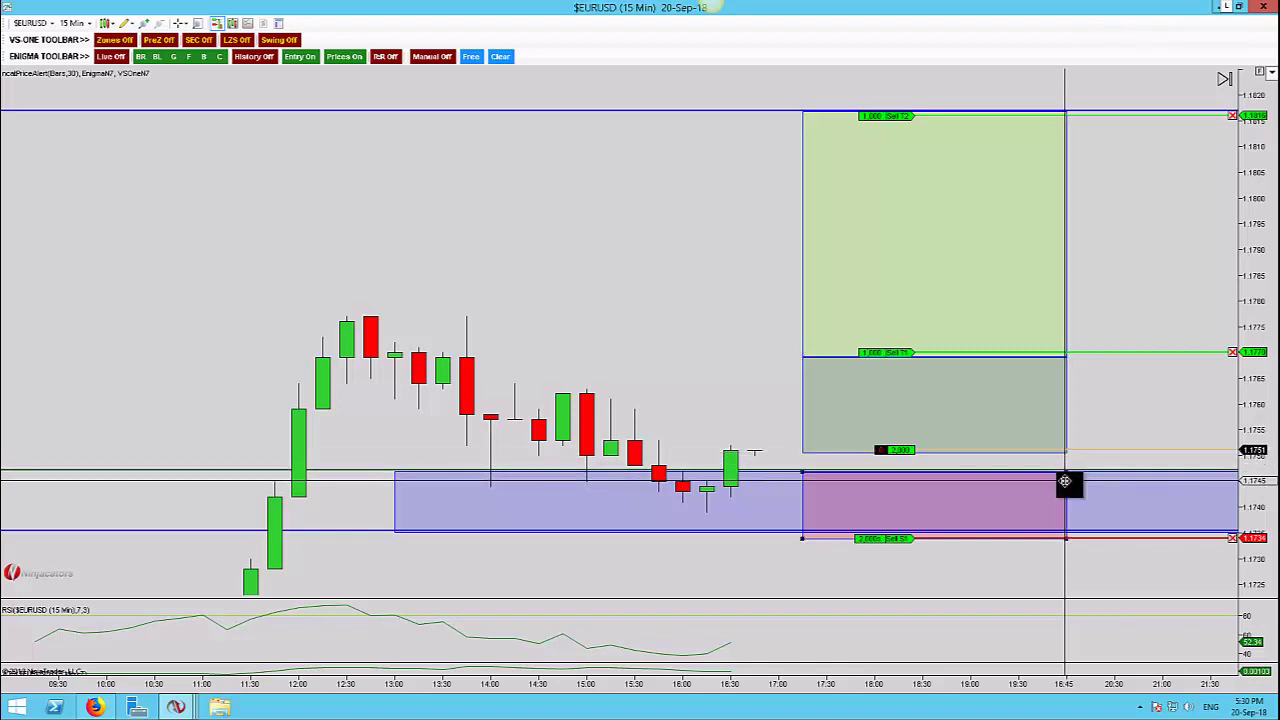
drag(1071, 466, 1066, 453)
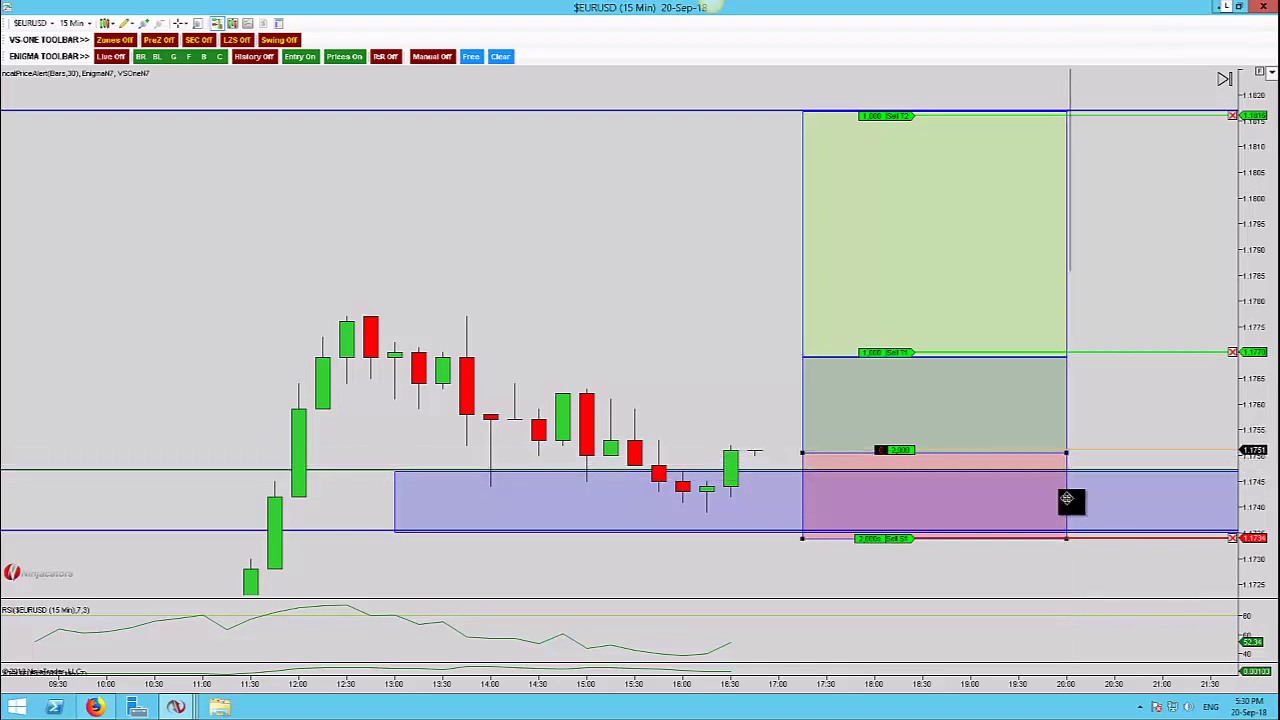
- Add a ruler from the entry line at about 1.1751 down to the stop at 1.1734, with its label below the red rectangle
key(F2)
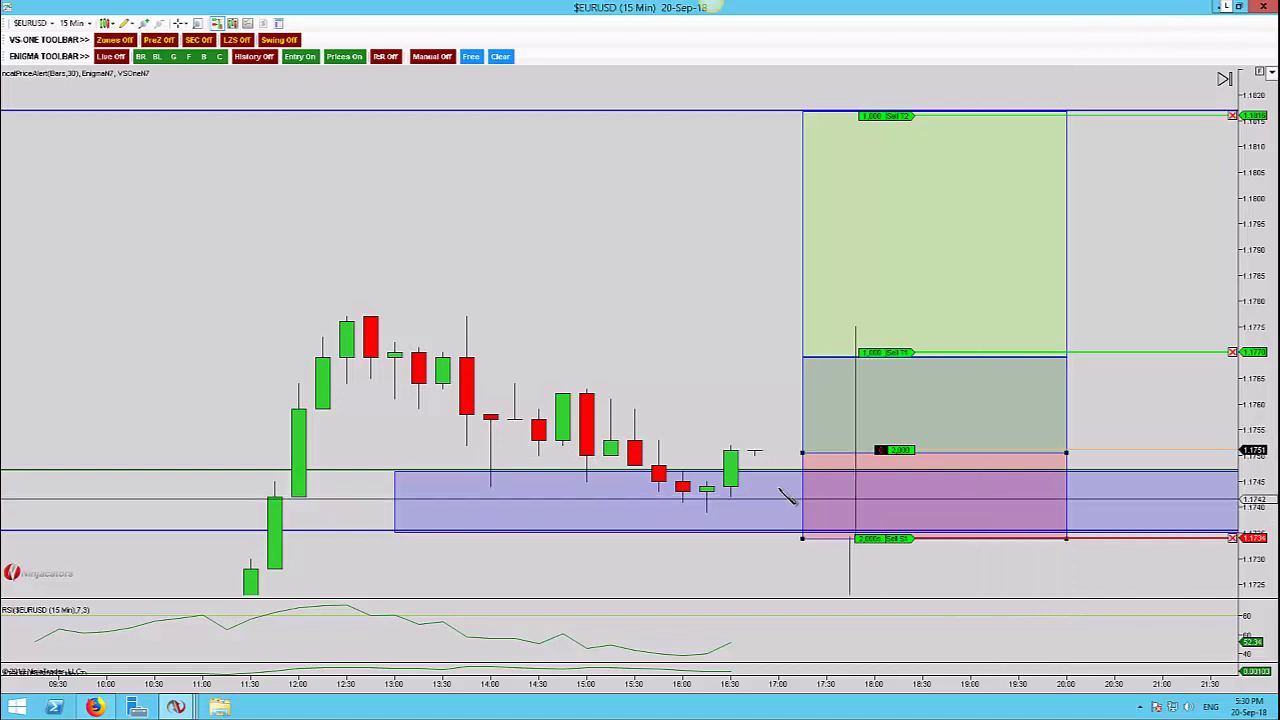
click(706, 452)
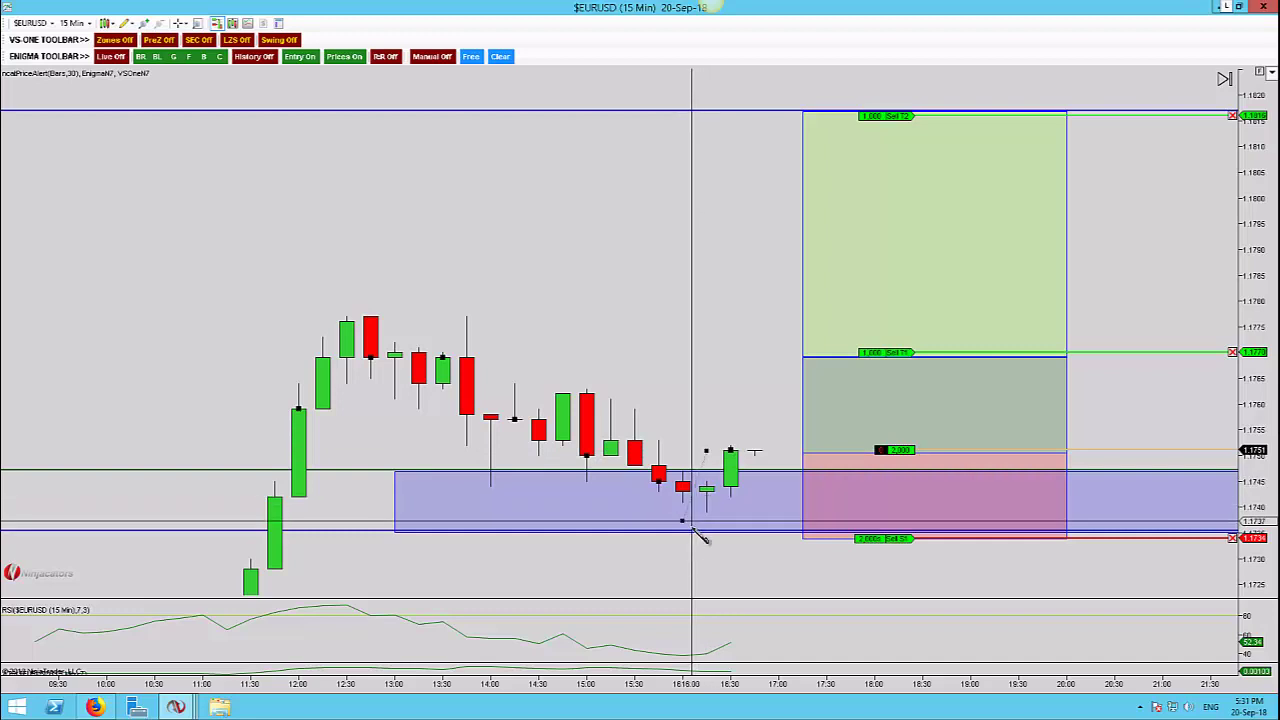
click(692, 543)
click(995, 588)
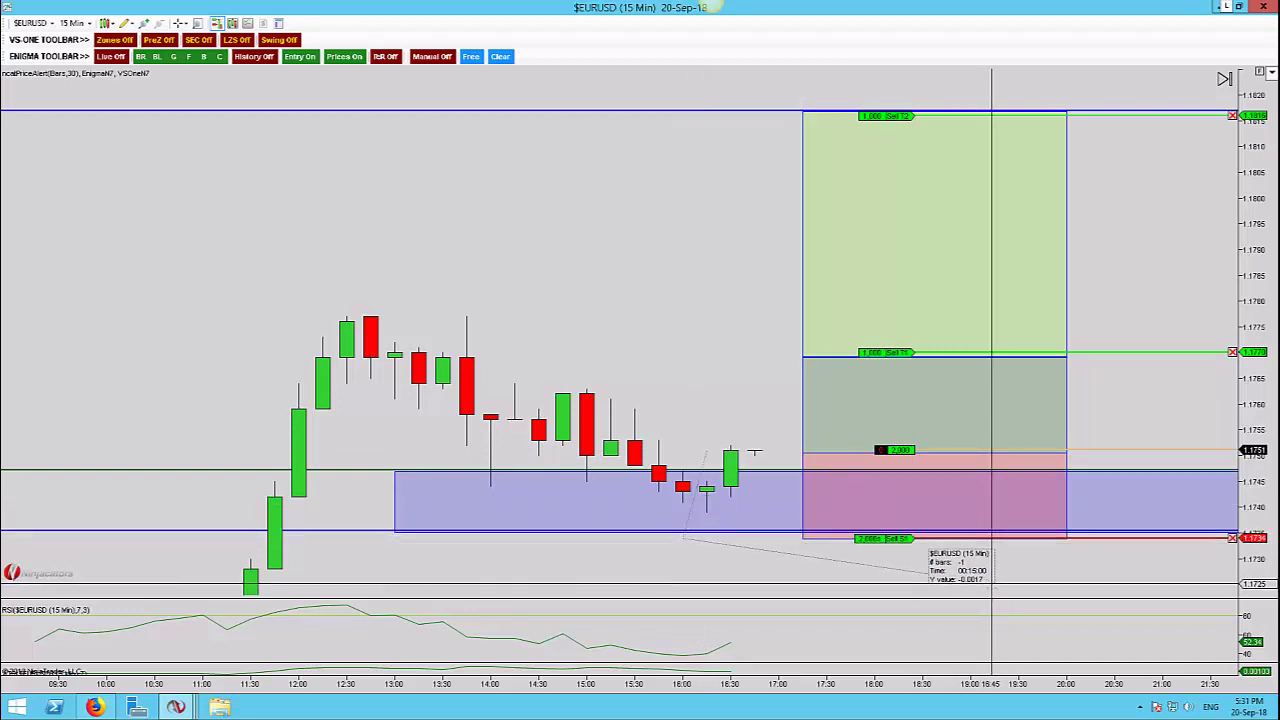
- Add a second ruler from the entry at about 1.1751 up to the first target at 1.1770, with its label inside the green rectangle
click(707, 452)
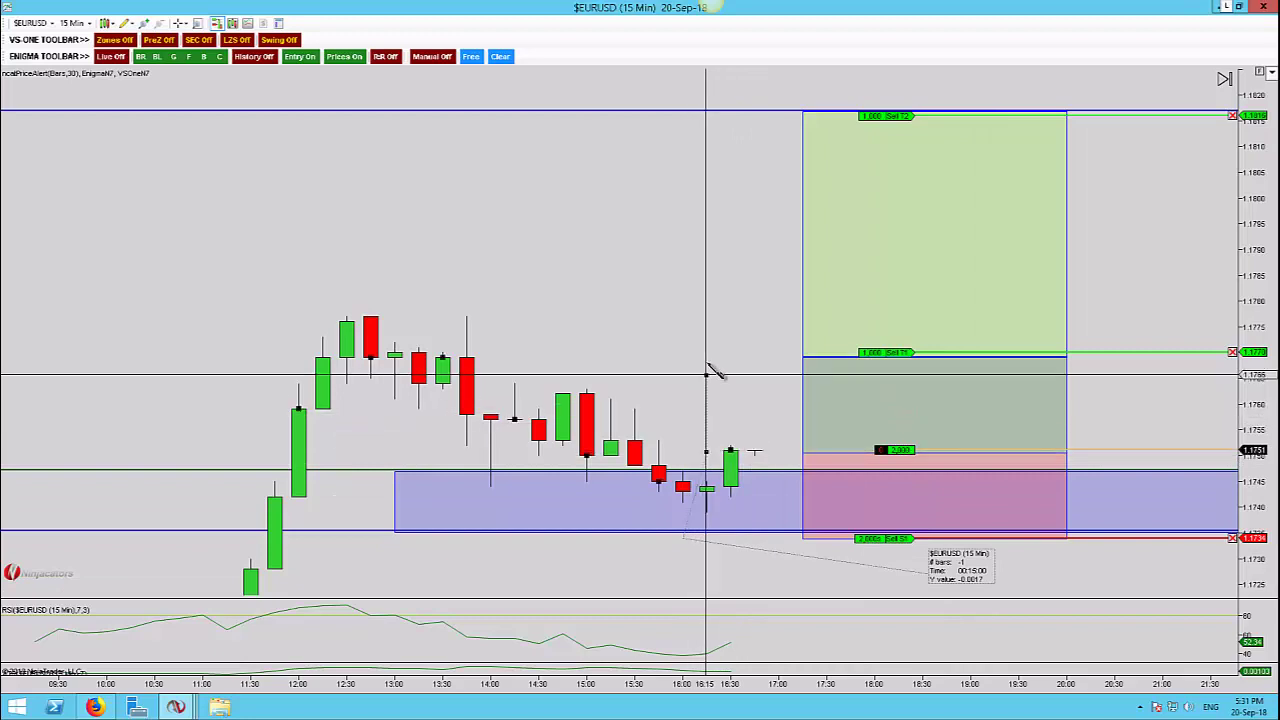
click(711, 356)
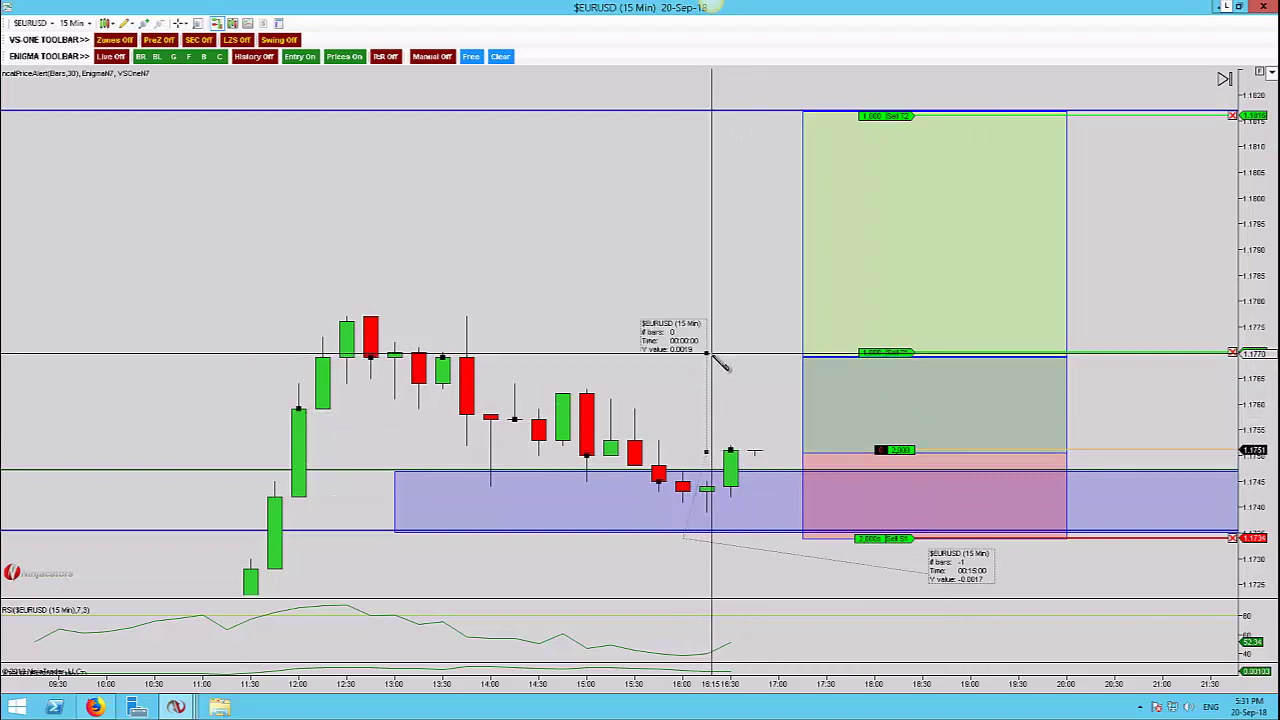
click(1050, 405)
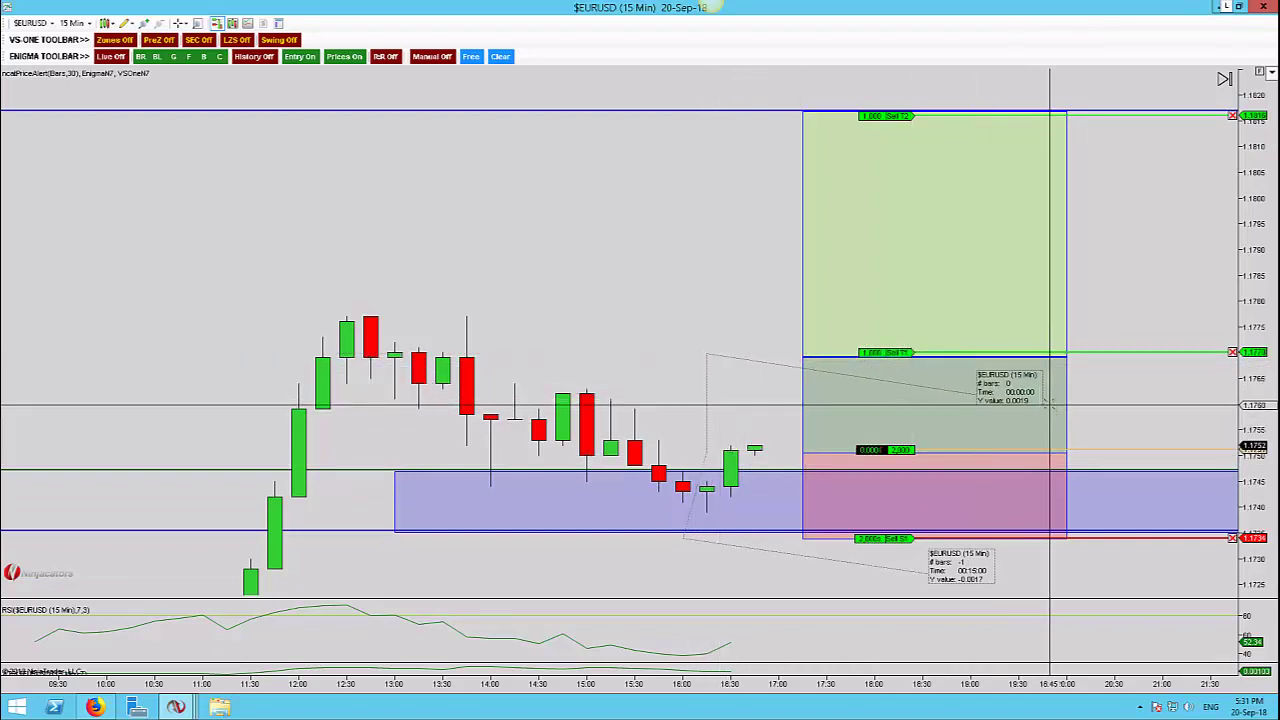
right_click(643, 337)
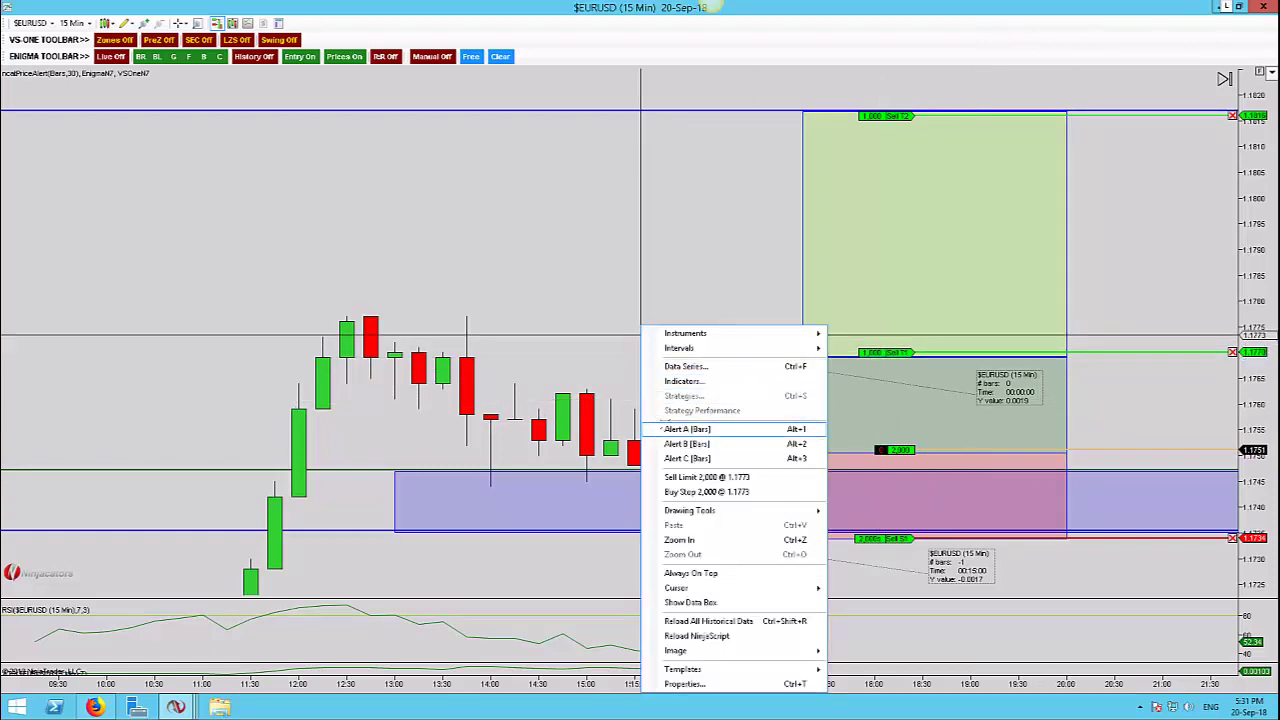
click(665, 429)
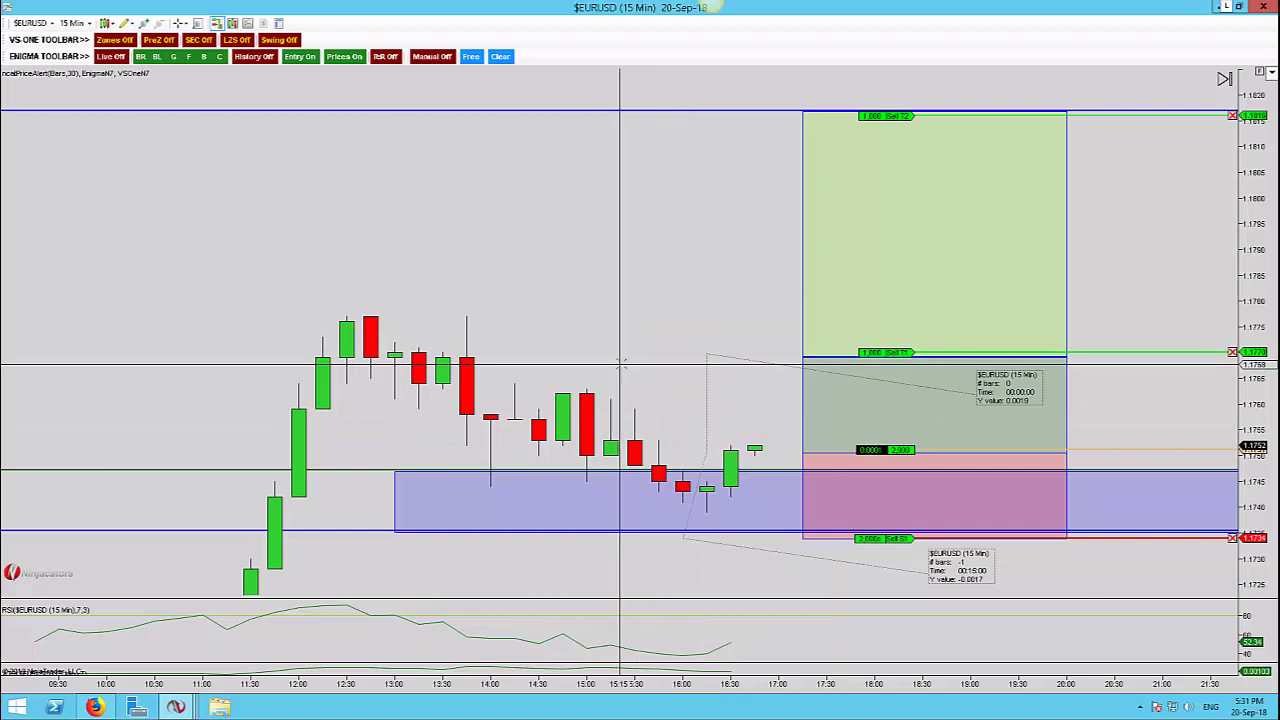
click(622, 362)
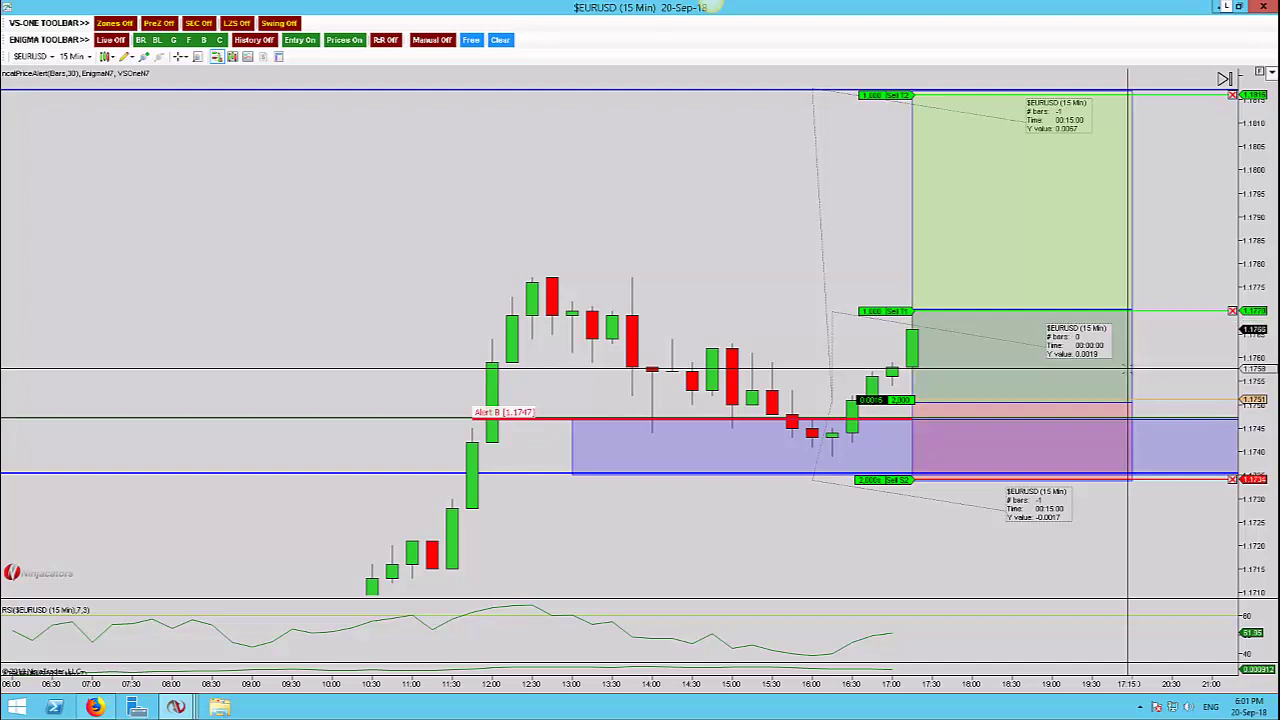
- Shift both green target rectangles one bar earlier so they start at about 17:00, keeping their price levels
drag(1129, 369, 1117, 371)
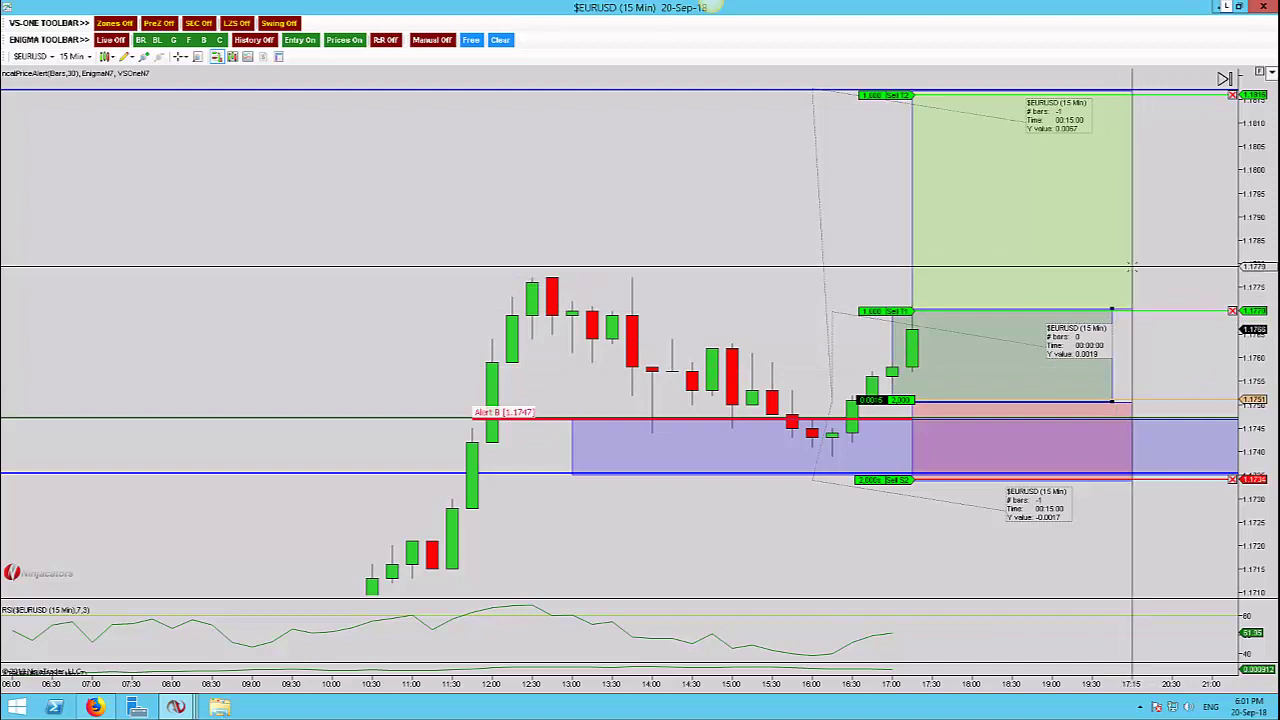
drag(1137, 271, 1116, 271)
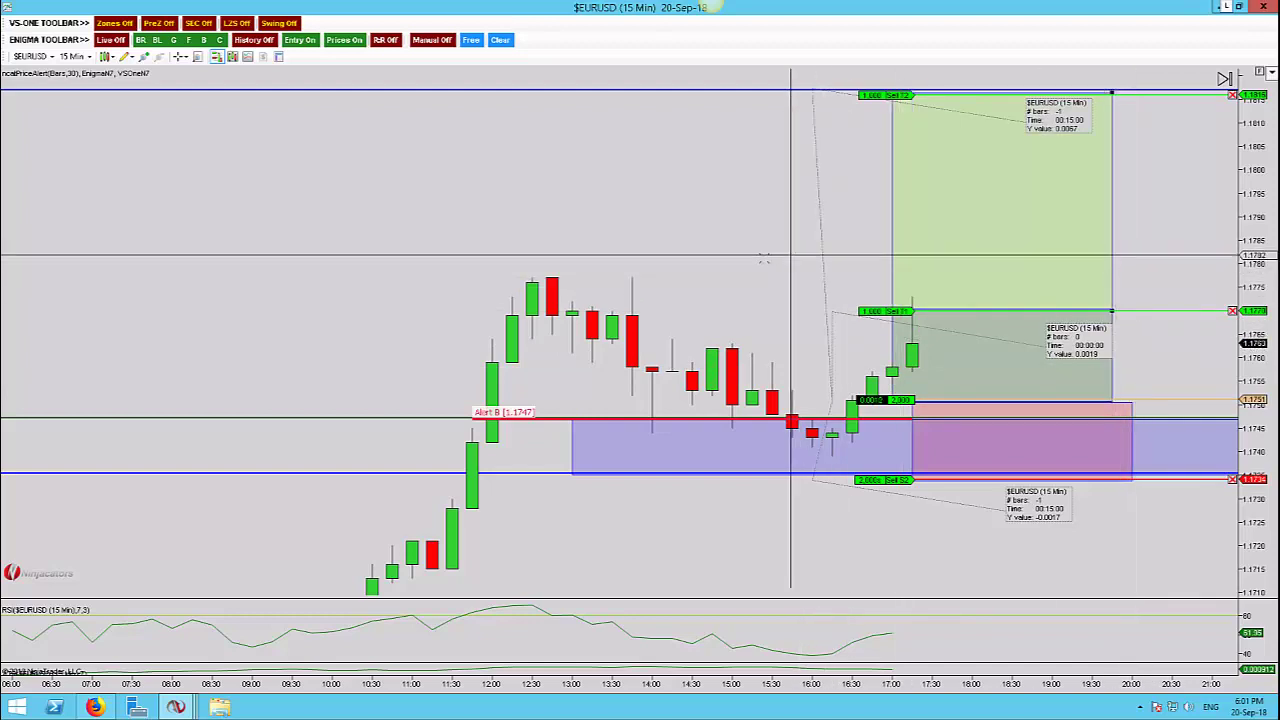
- Raise the stop-loss order to 1.1749 and shift the red rectangle one bar earlier to line up with the green rectangles
scroll(810, 270, up, 1)
scroll(810, 270, up, 1)
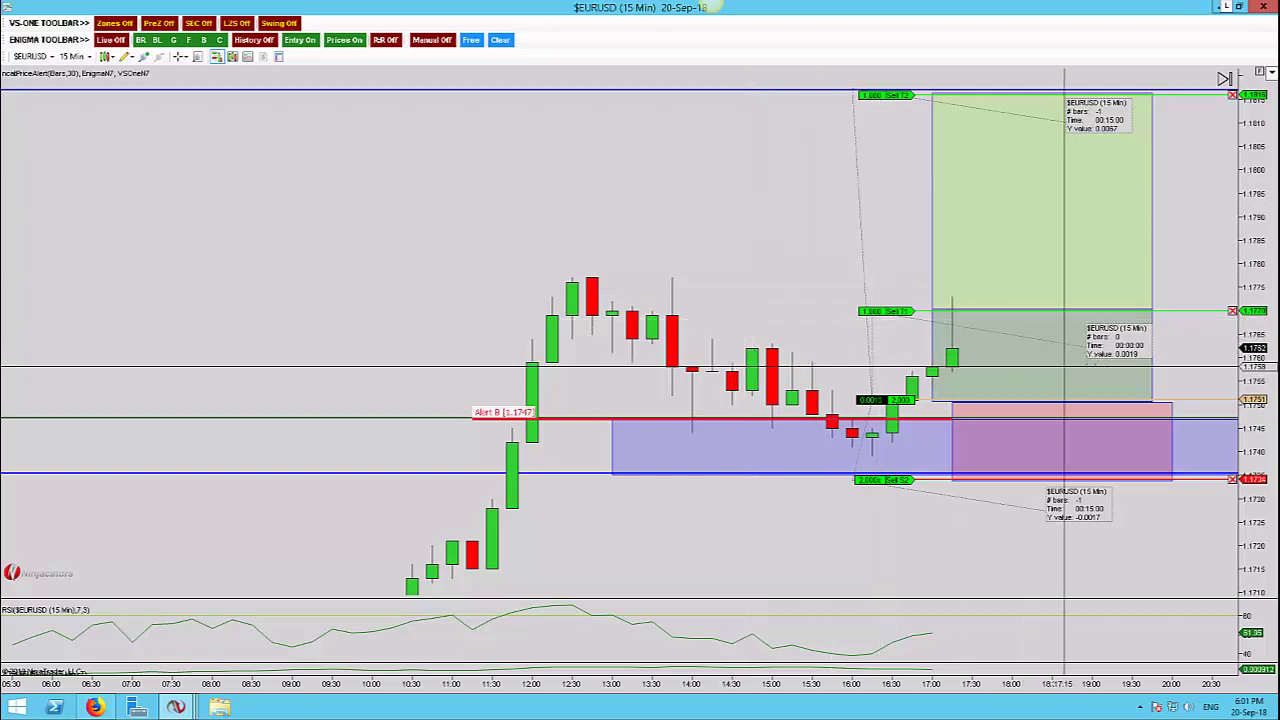
click(950, 481)
drag(950, 483, 964, 410)
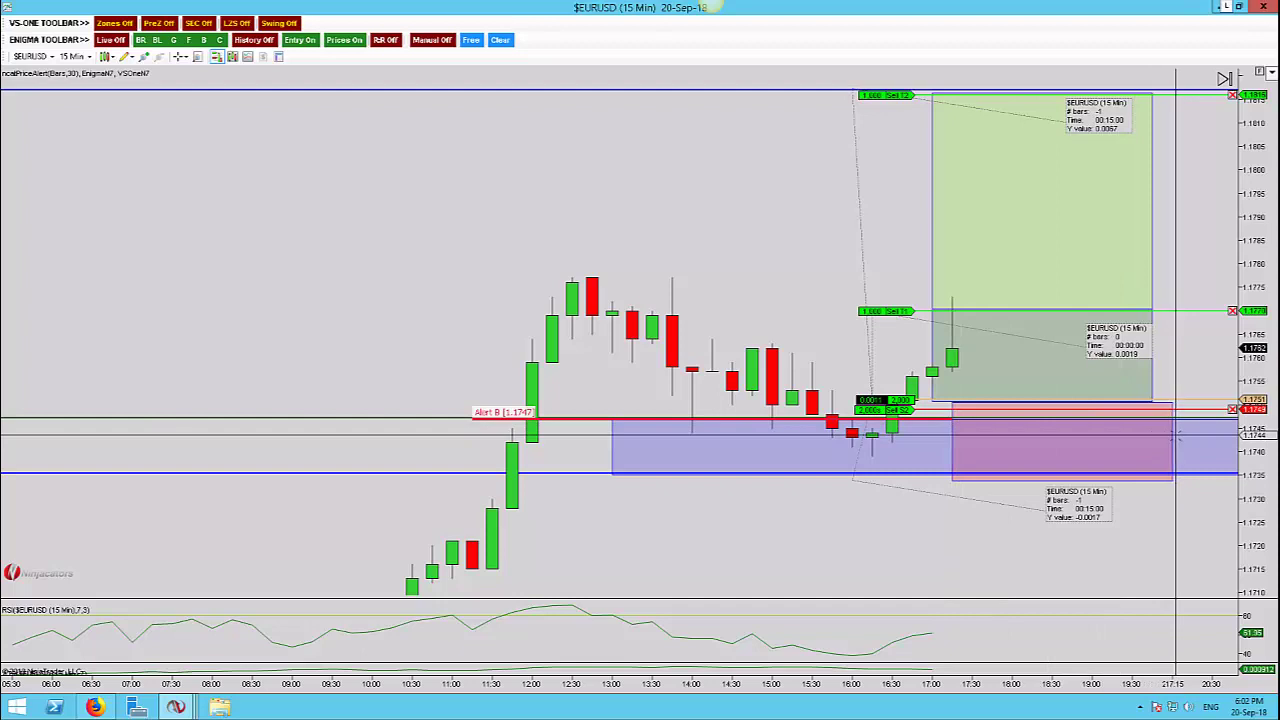
drag(1174, 437, 1157, 438)
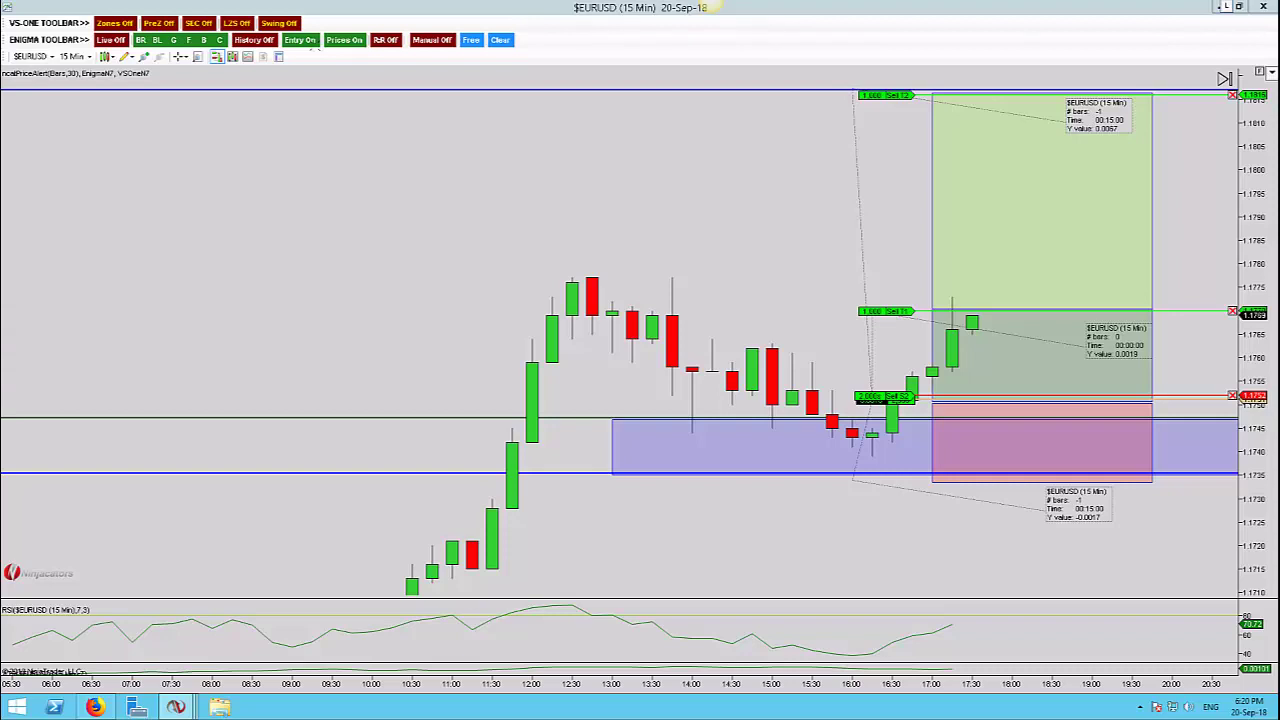
- On the 60-minute chart, move the note about HHHC in wicks to the empty area before the 13:00 candle, at about 1.1770
click(657, 98)
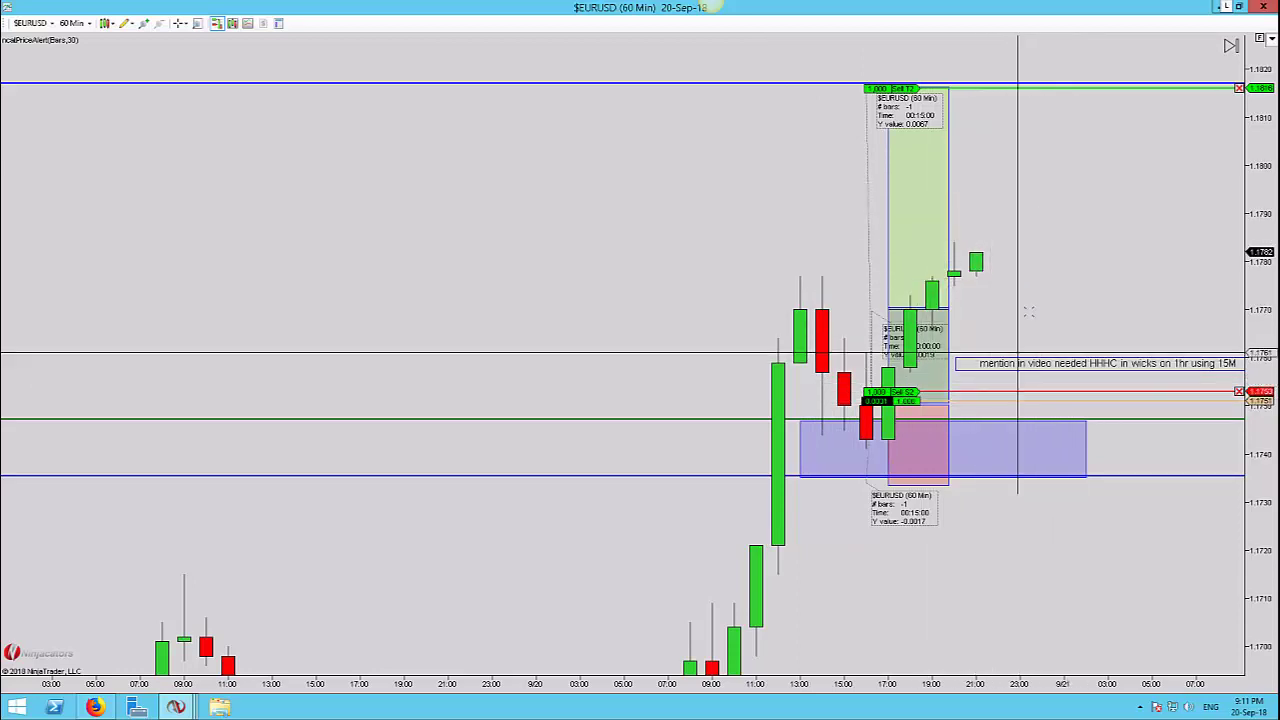
drag(1062, 360, 582, 305)
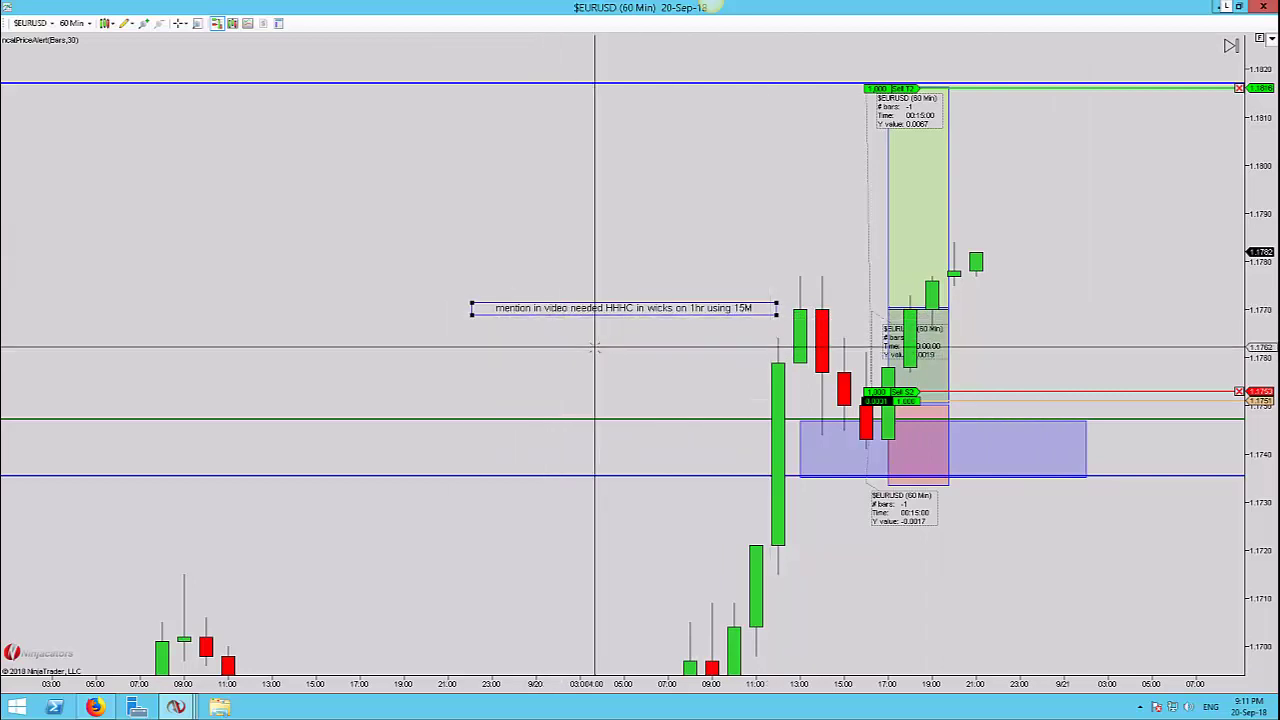
- Nudge the blue zone rectangle up so its edges align with the green line and the lower blue line
click(1083, 451)
drag(1083, 451, 1086, 448)
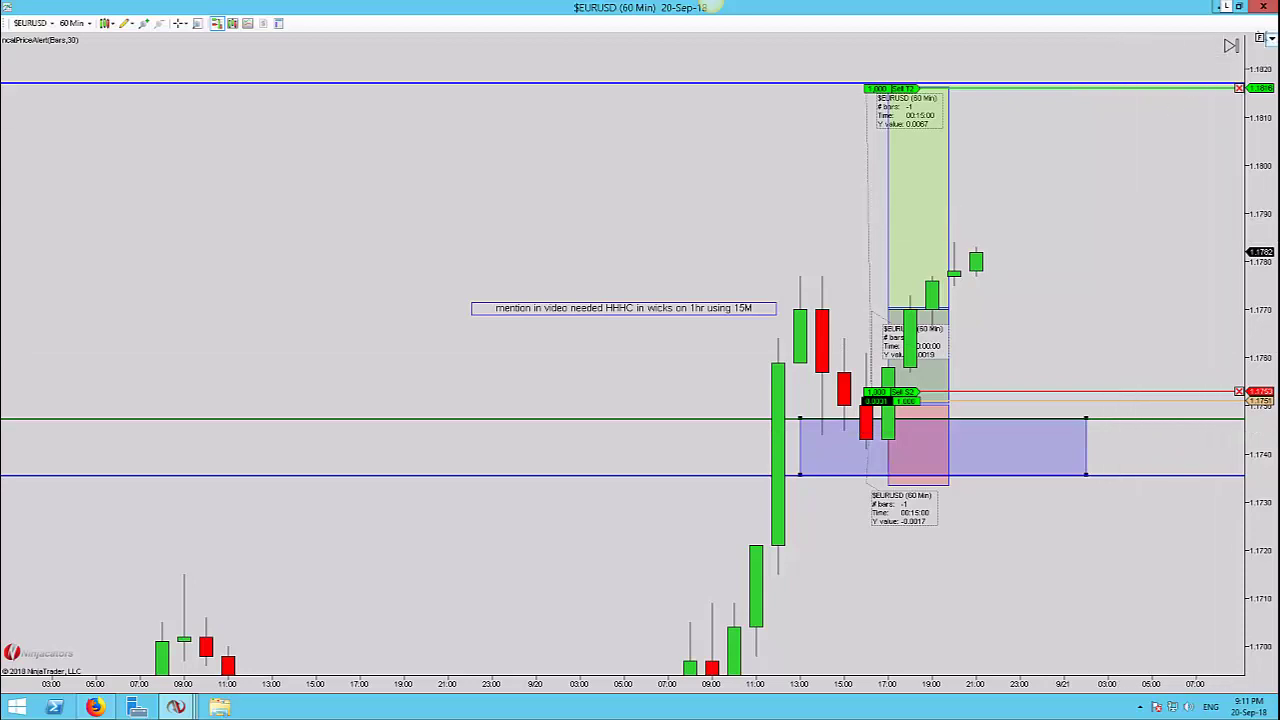
- Examine the May to August price reactions marked with arrows around the green and lower blue lines on the 60-minute chart
click(1259, 38)
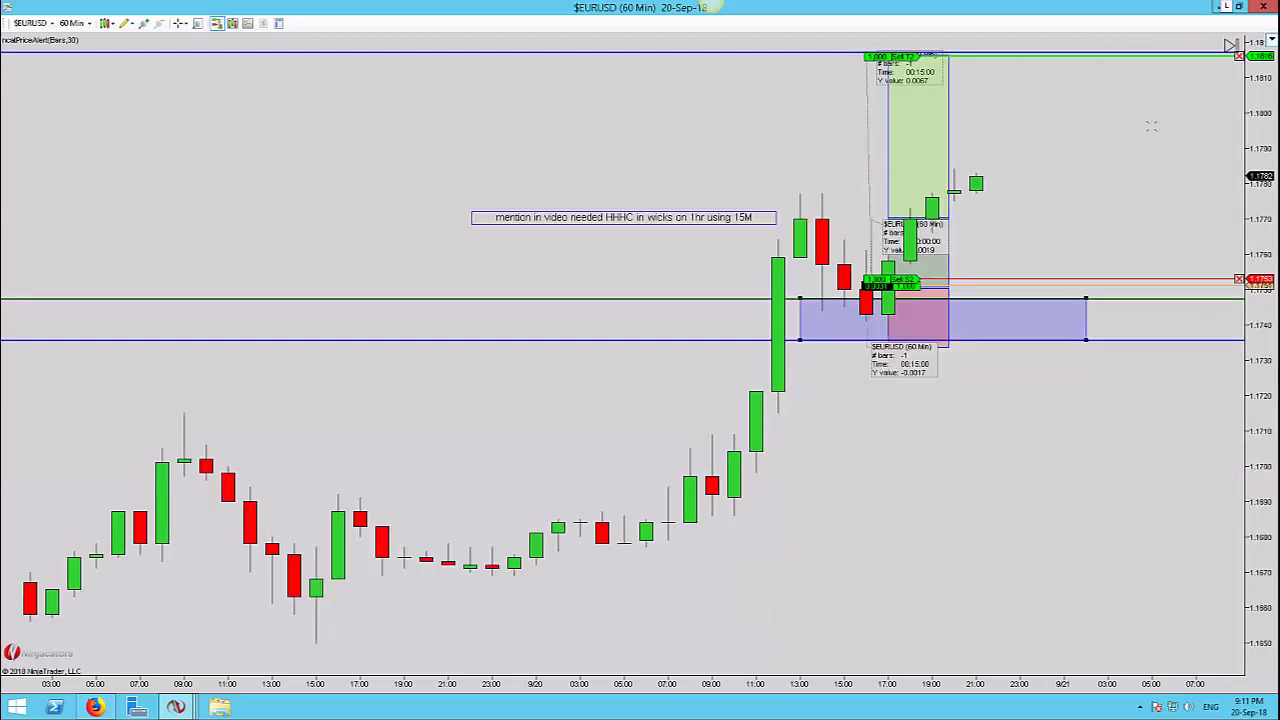
key(ctrl+Down)
key(ctrl+Down)
key(ctrl+Down)
key(ctrl+Down)
key(ctrl+Down)
key(ctrl+Down)
key(ctrl+Down)
key(ctrl+Down)
key(ctrl+Down)
key(ctrl+Down)
key(ctrl+Down)
key(ctrl+Down)
key(ctrl+Down)
key(ctrl+Down)
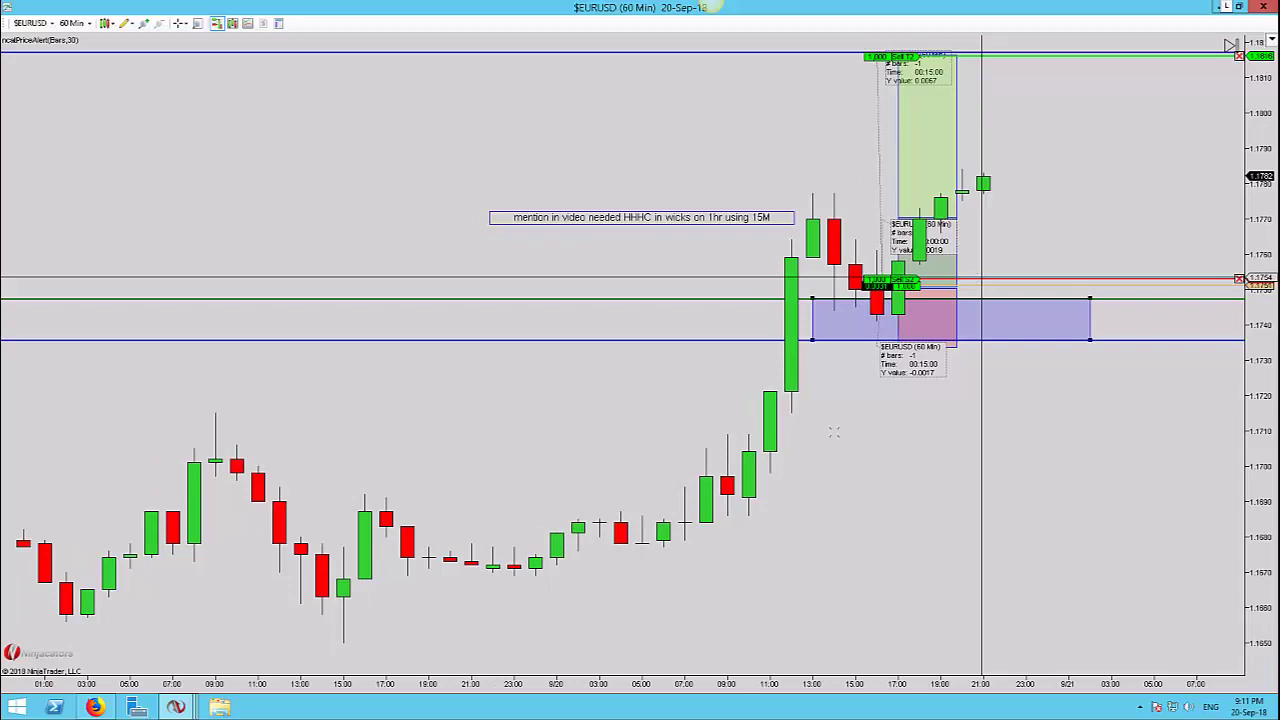
scroll(674, 497, down, 6)
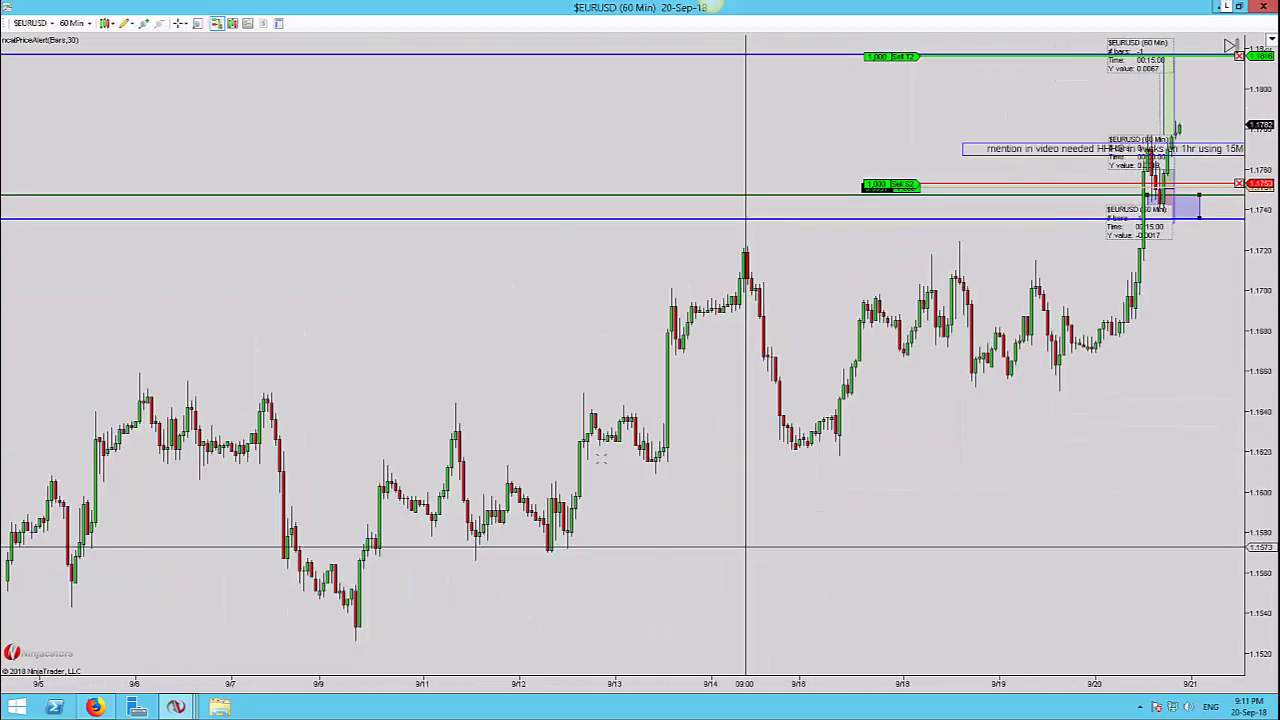
scroll(870, 518, up, 8)
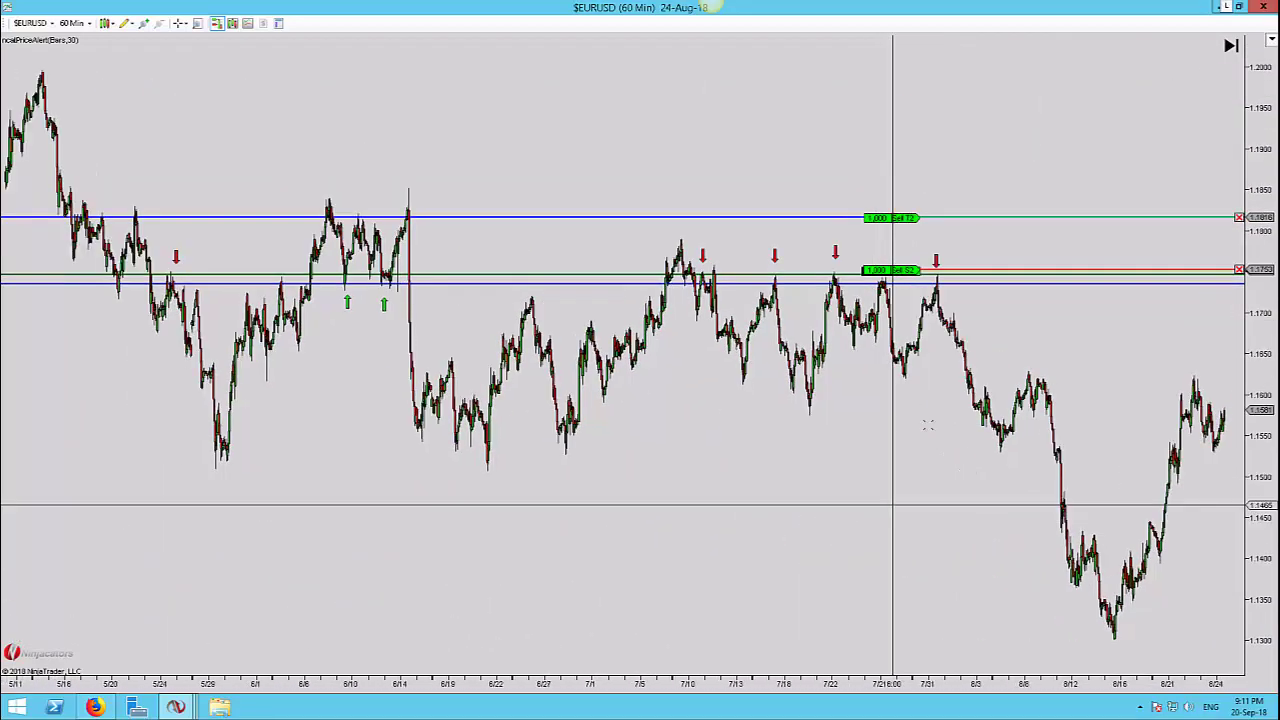
scroll(760, 290, up, 8)
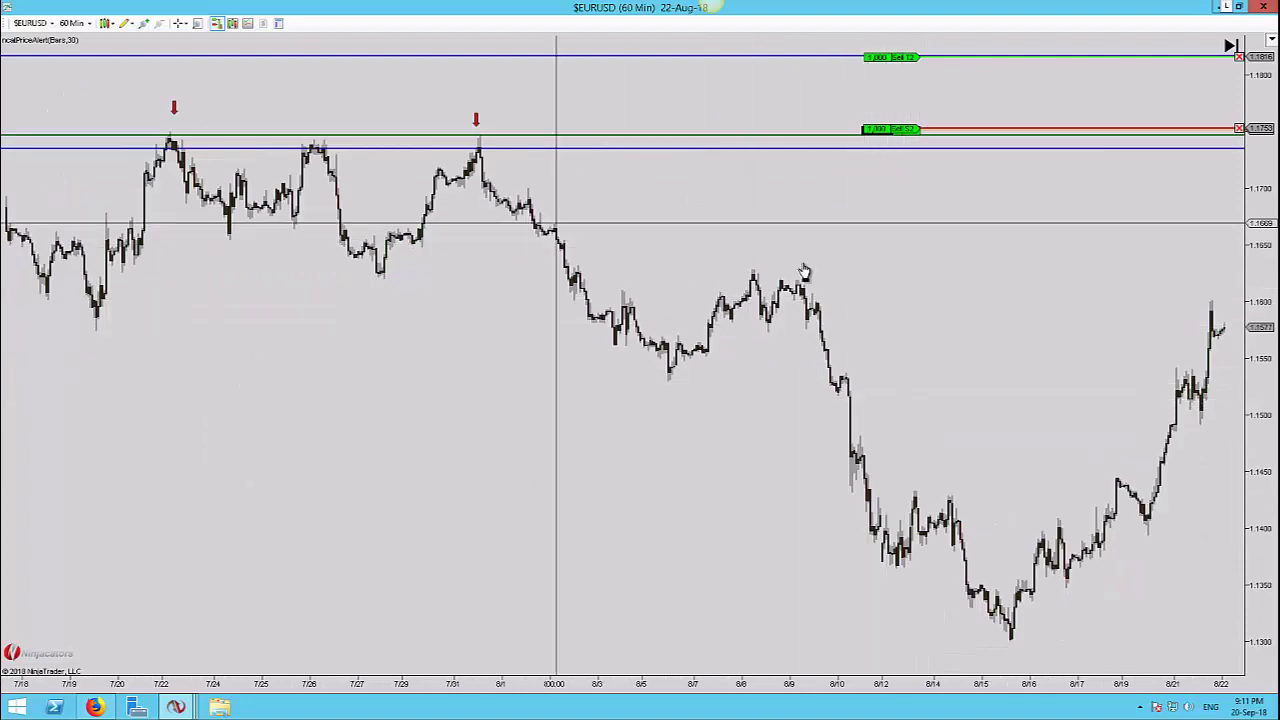
scroll(856, 255, up, 5)
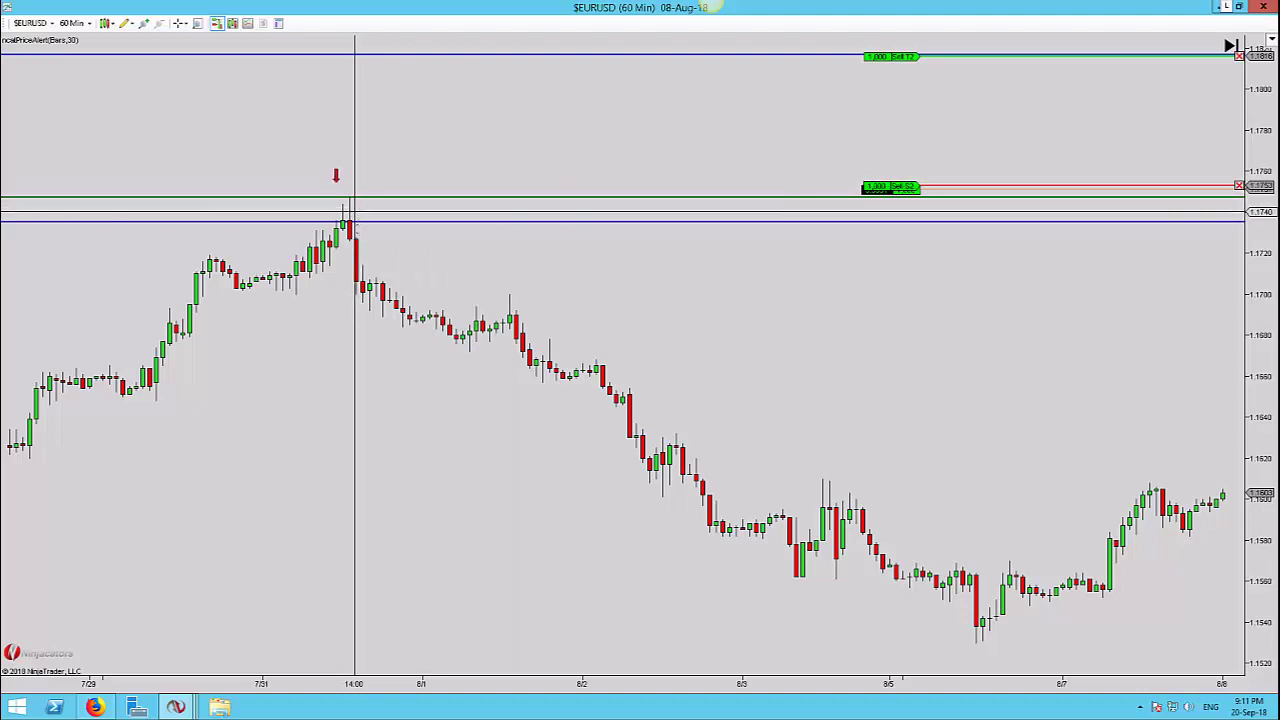
scroll(352, 200, down, 3)
scroll(540, 233, down, 2)
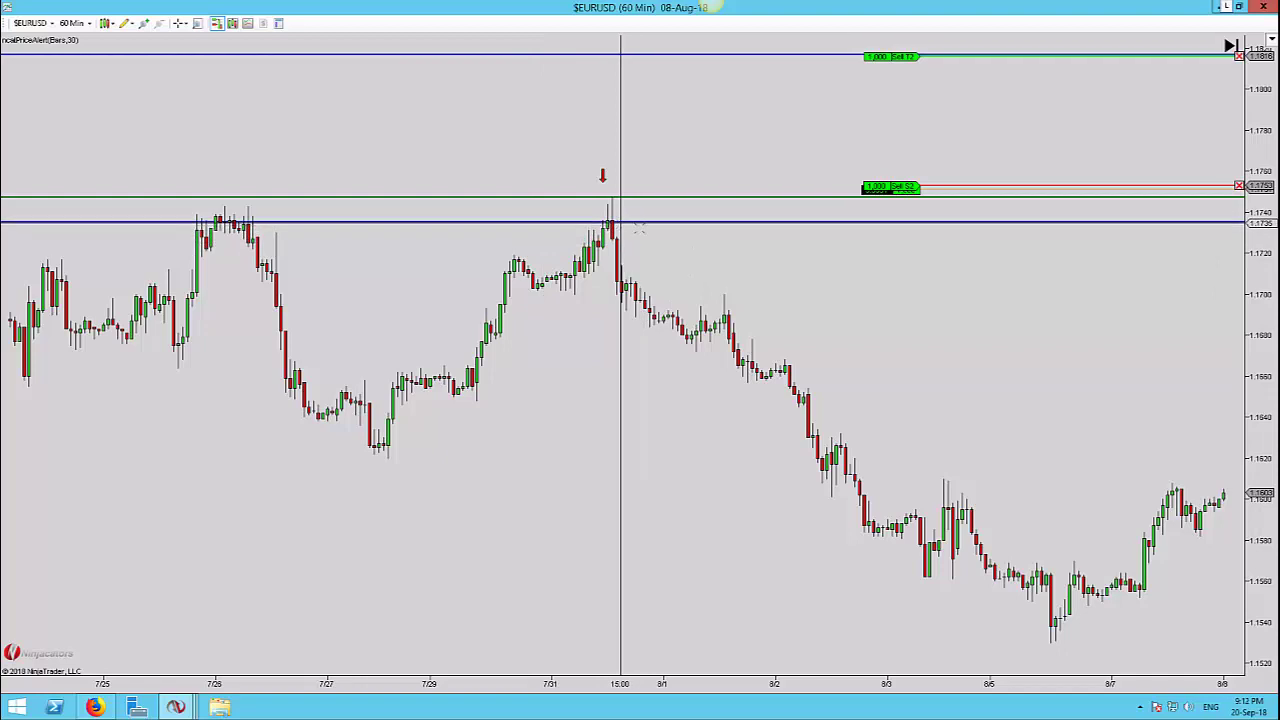
scroll(639, 227, down, 3)
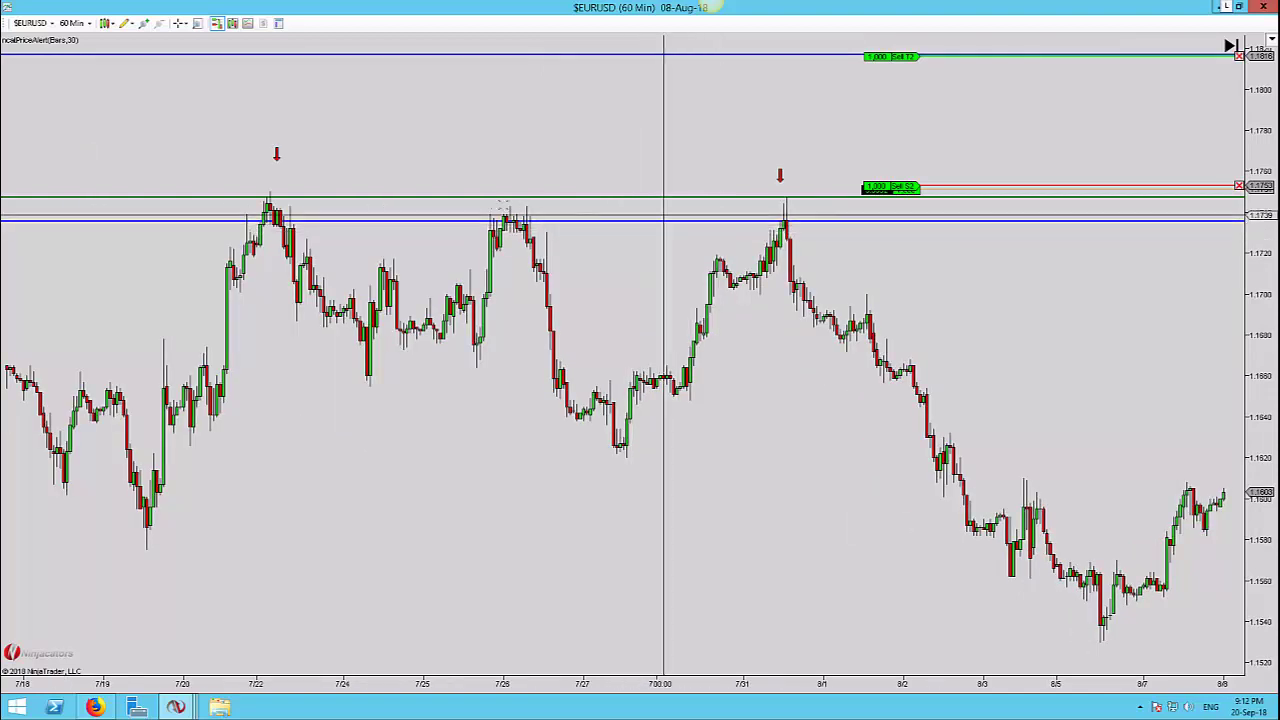
drag(1180, 143, 266, 134)
click(386, 356)
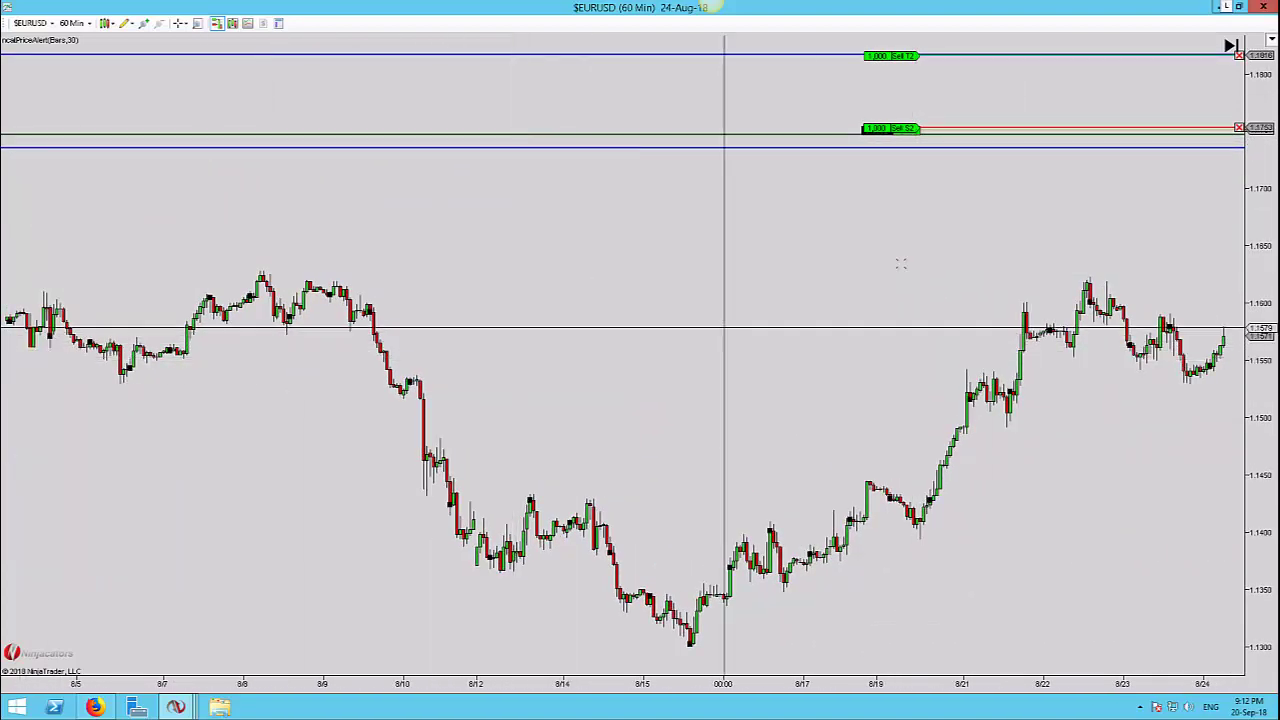
- Return to the latest 60-minute candles and draw a blue arrow in the empty area after them, pointing to about 1.1800
scroll(900, 263, down, 10)
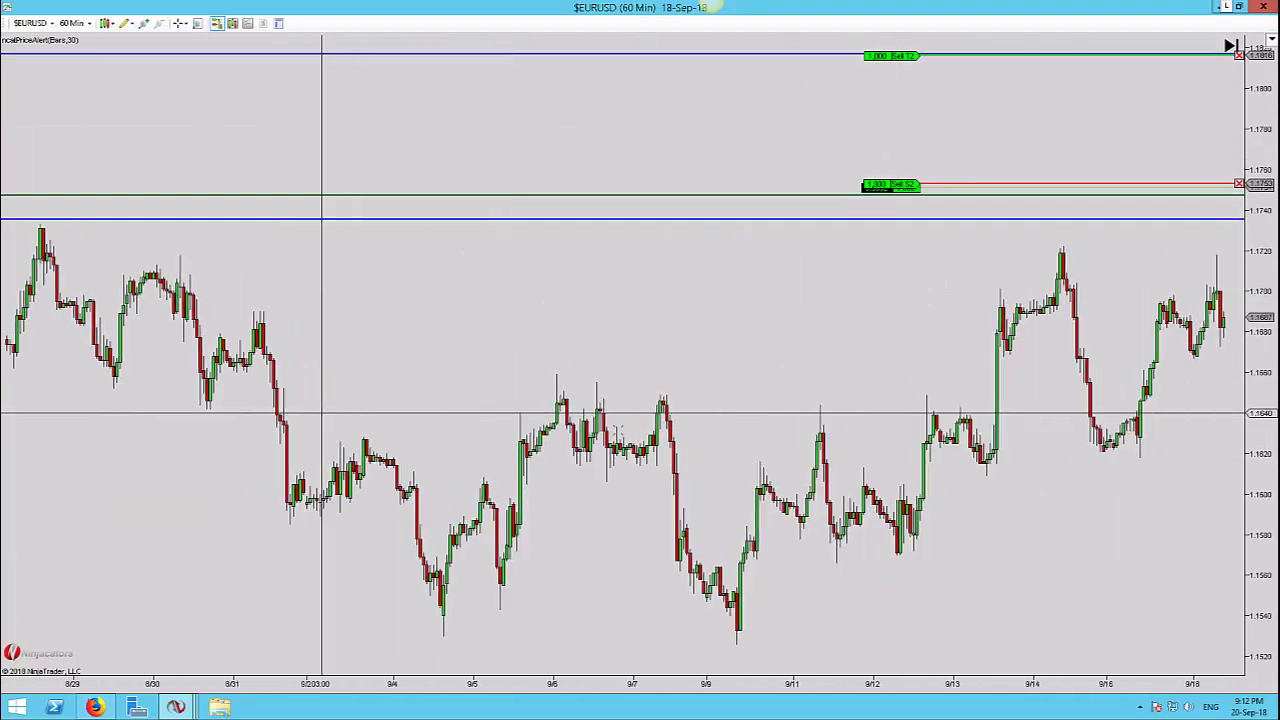
scroll(383, 346, down, 5)
drag(931, 454, 1126, 428)
key(ctrl+Up)
key(ctrl+Up)
key(ctrl+Up)
key(ctrl+Up)
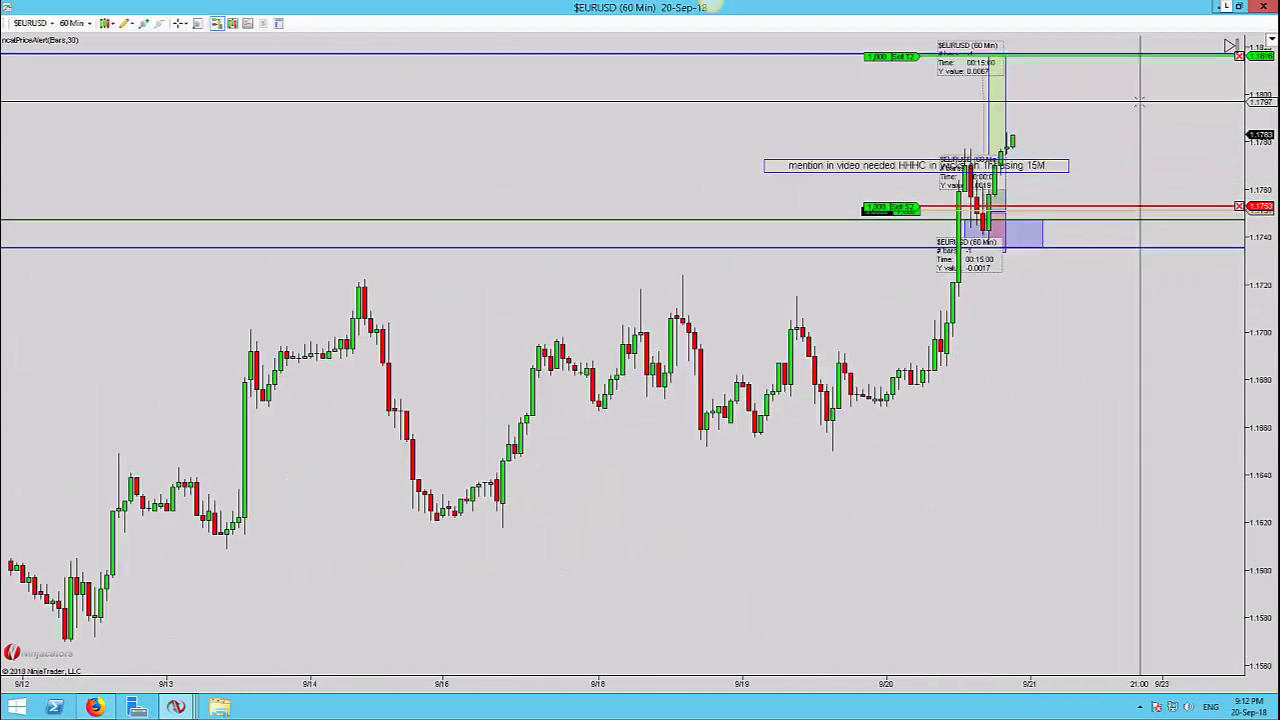
scroll(1140, 102, up, 2)
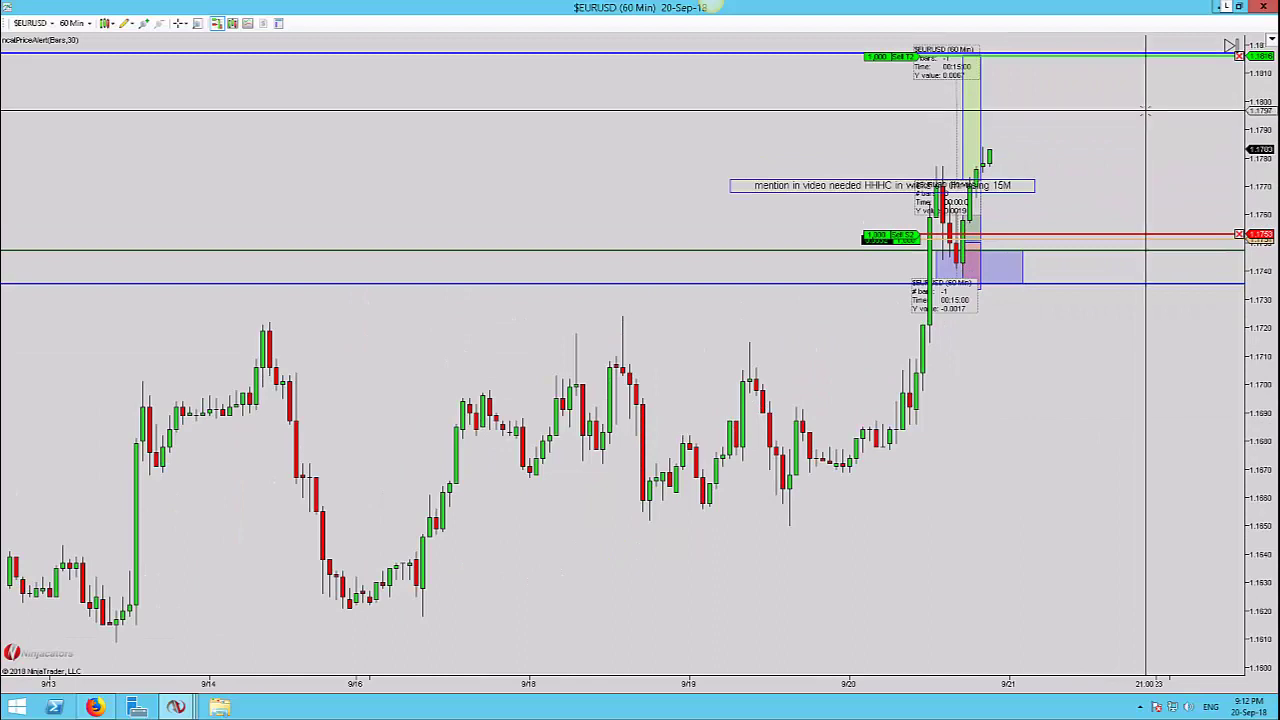
drag(1115, 96, 1207, 100)
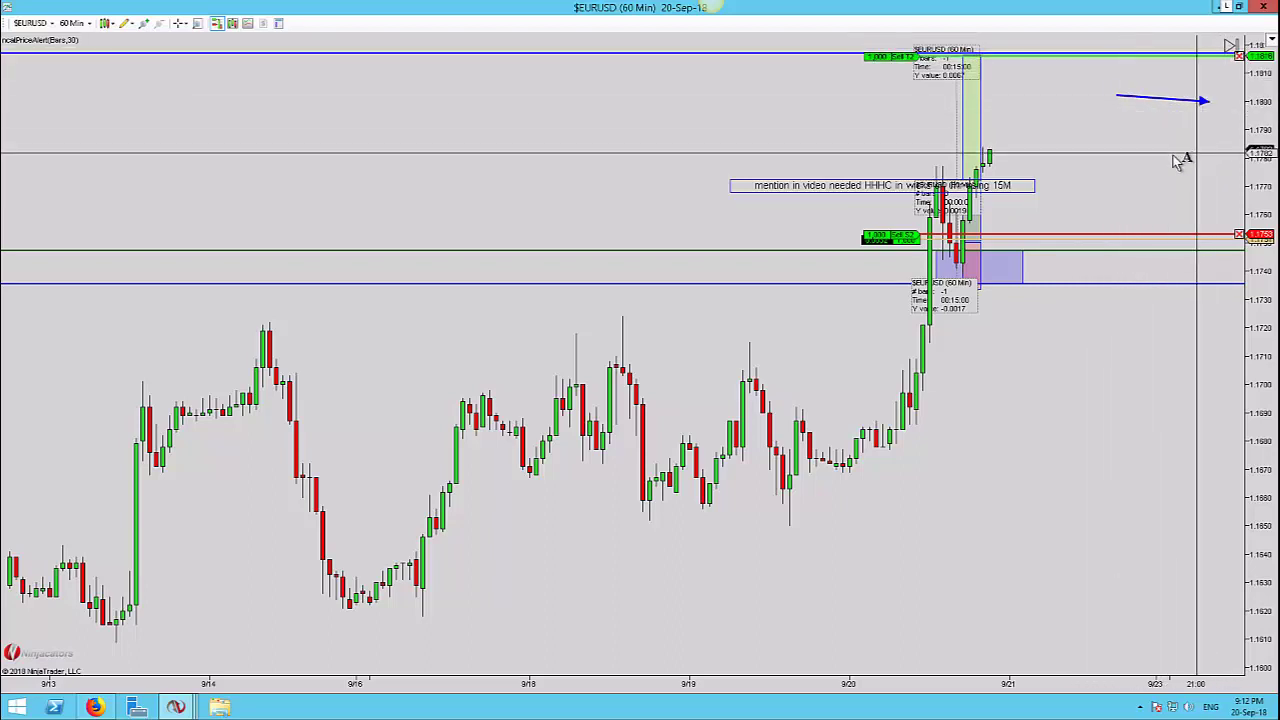
- Add a text note reading "monitor 1.1800 trail stops" in the empty area beside the arrow
click(1090, 105)
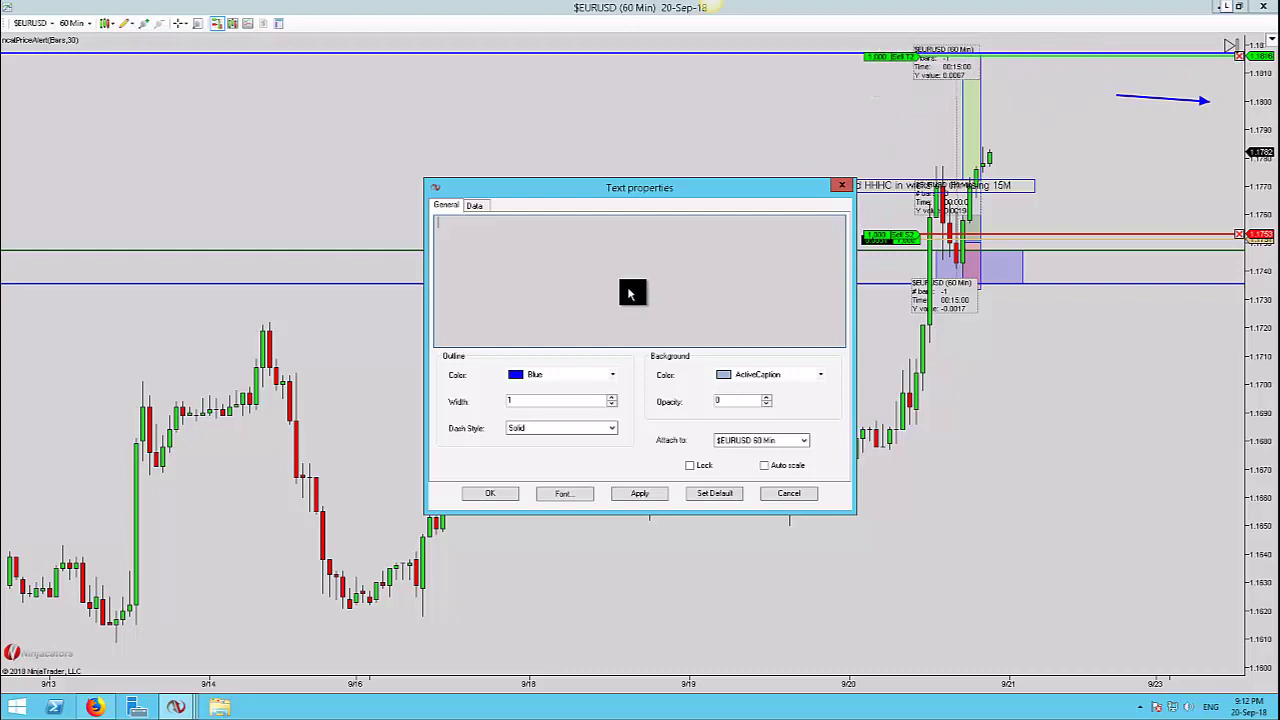
text(monitor 1 )
text(1800 trail stops)
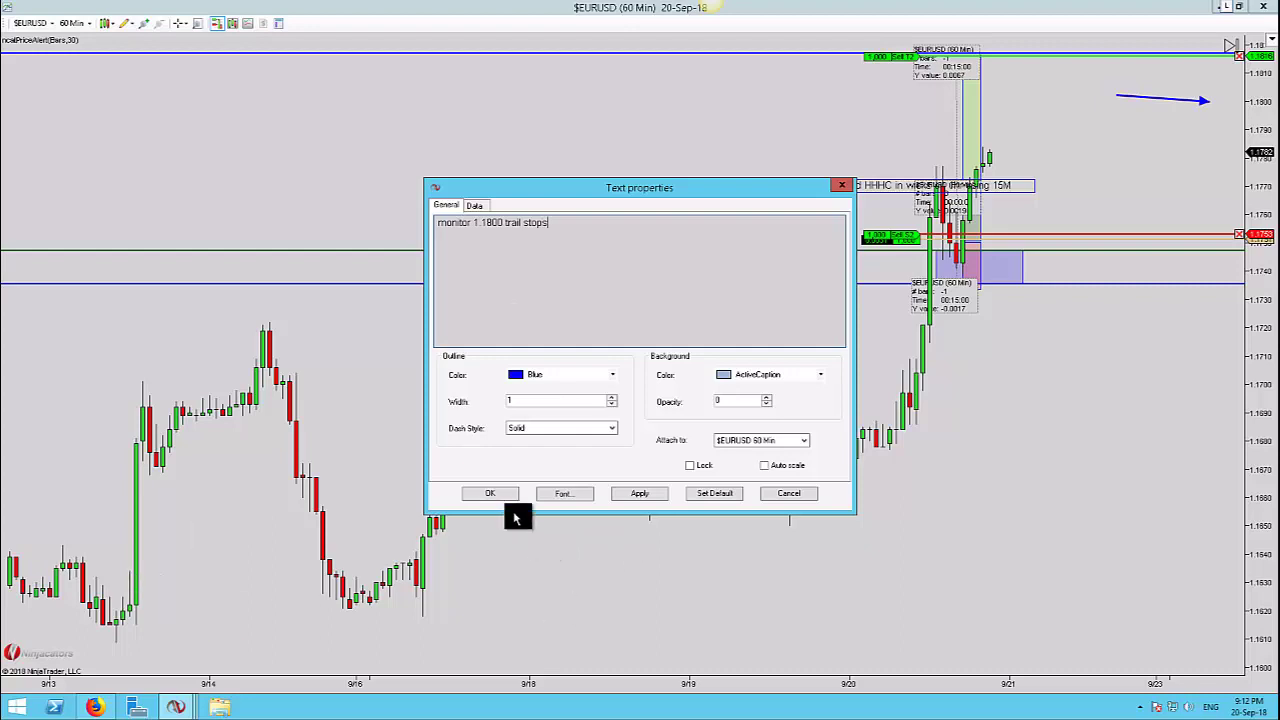
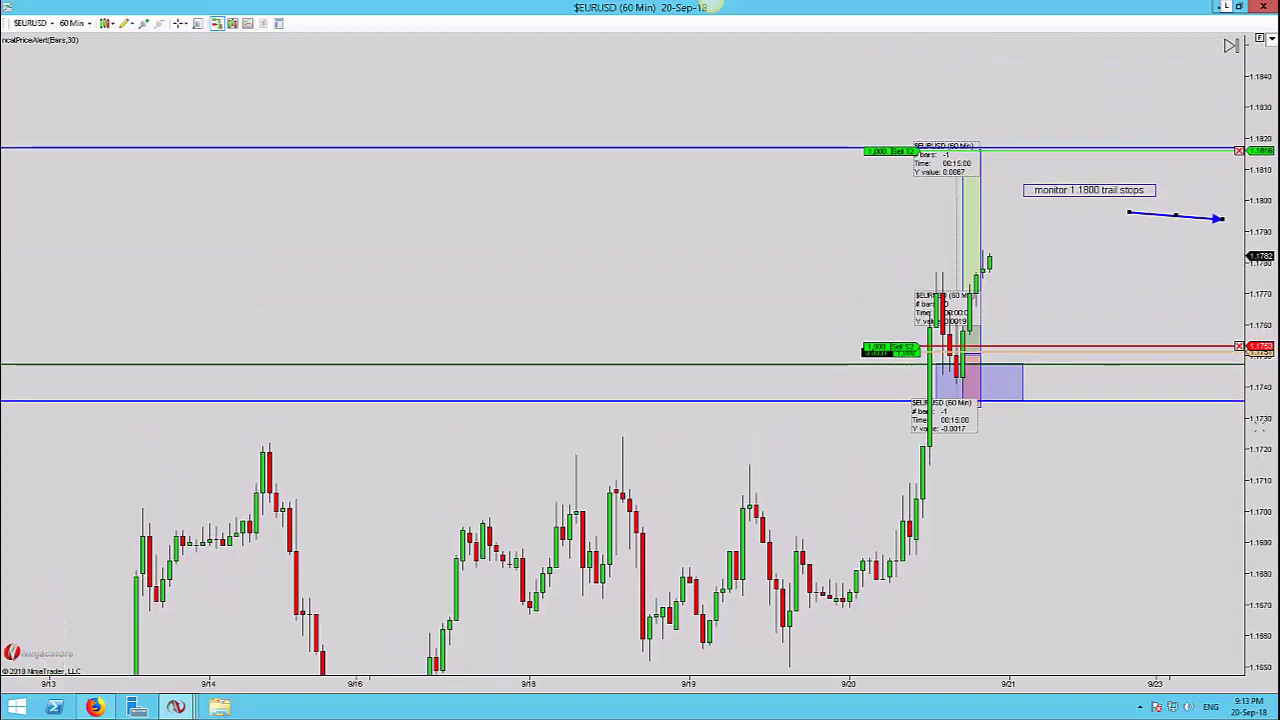
- Outline the overnight consolidation from 19:00 to 07:00 with a rectangle at about 1.1777 to 1.1786, and delete it
drag(1183, 477, 1109, 473)
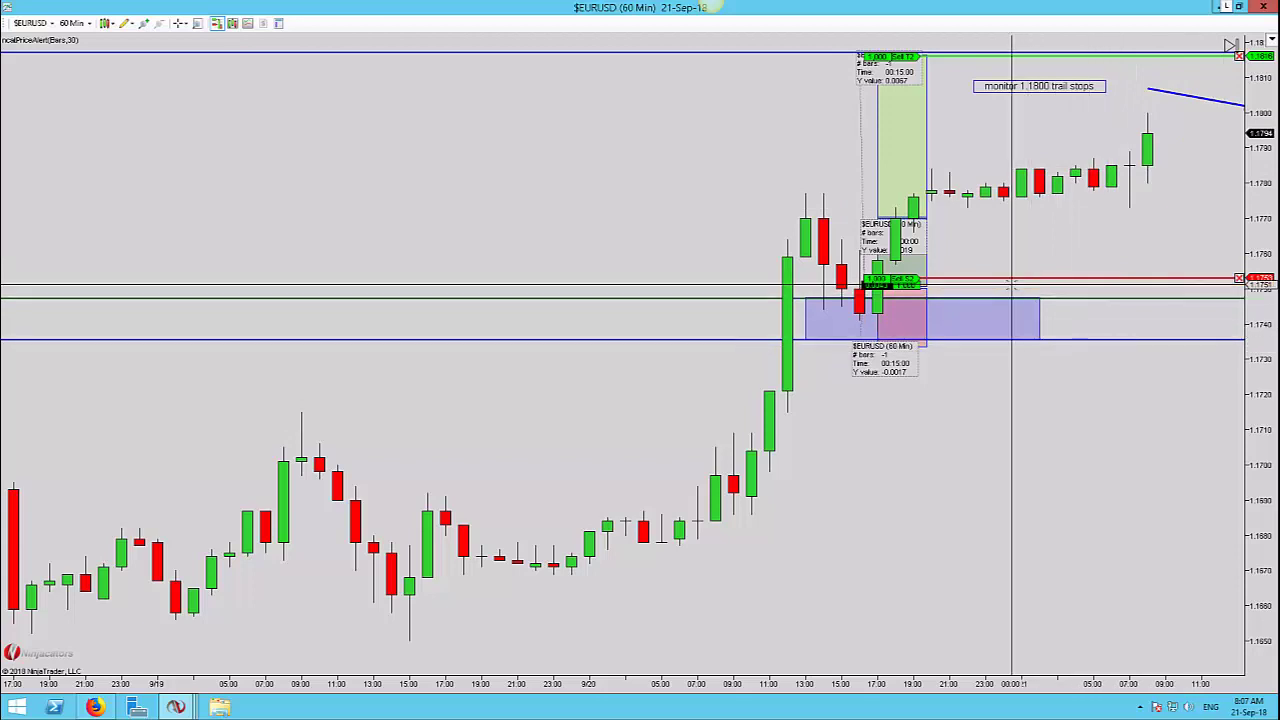
mouse_move(912, 162)
mouse_down()
mouse_move(943, 177)
mouse_move(1130, 192)
mouse_up()
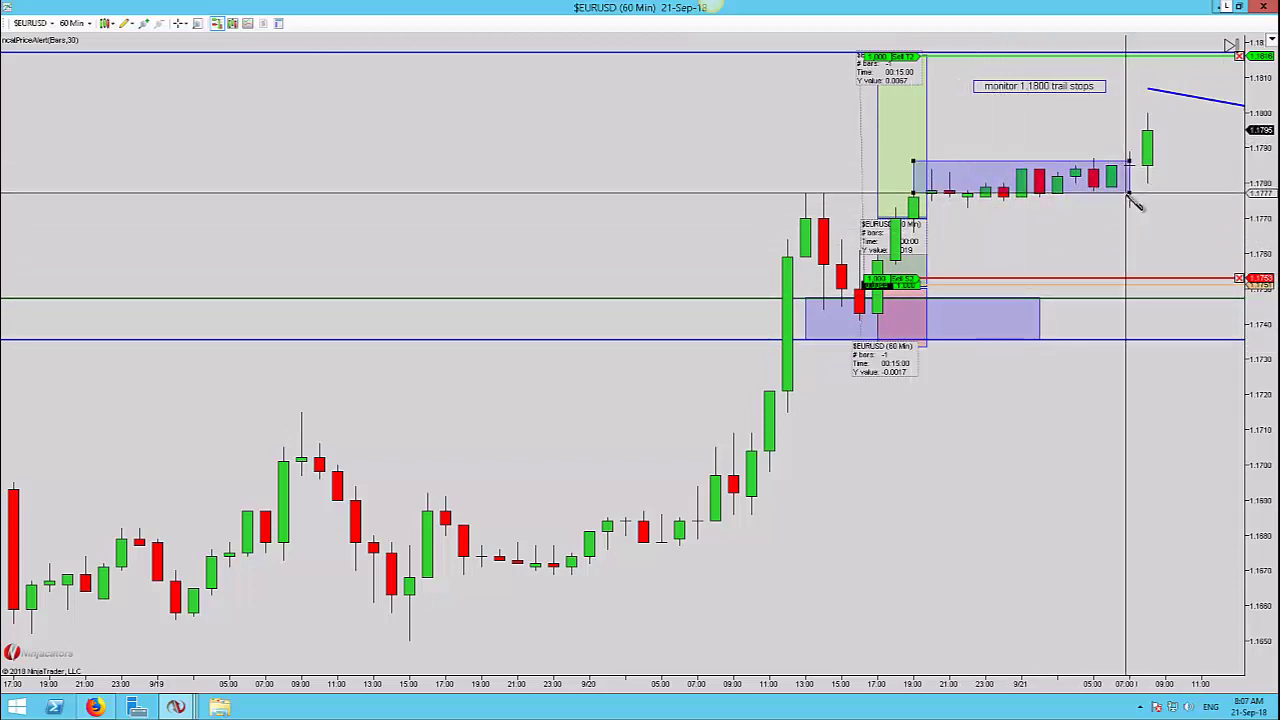
key(Delete)
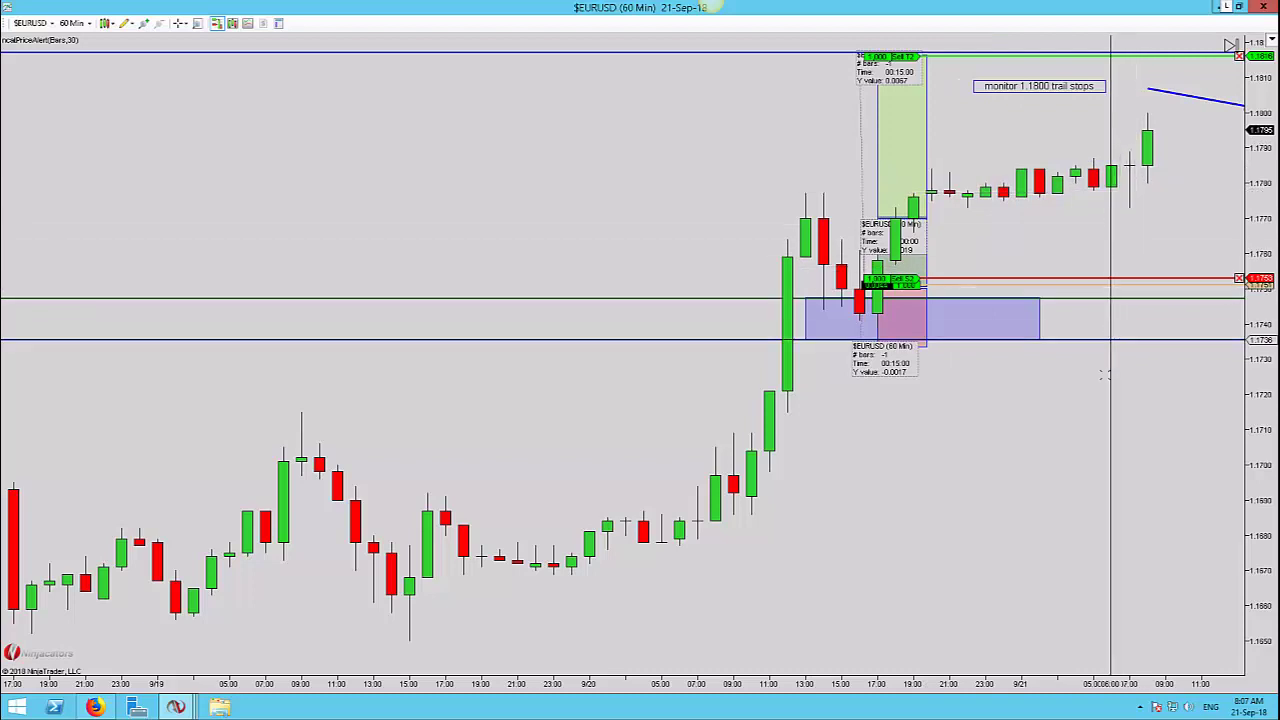
- Sketch a temporary arrow from about 1.1770 up to 1.1798 beside the 08:00 candle, and discard it
drag(1111, 376, 1124, 163)
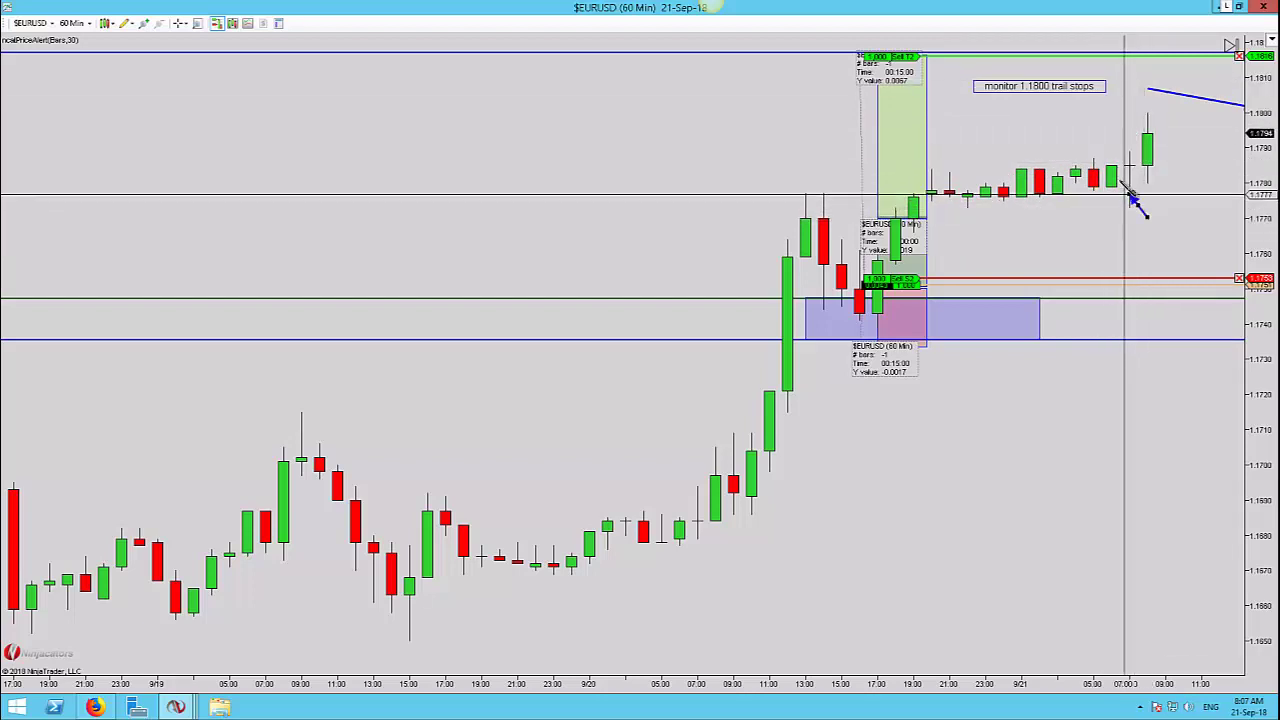
drag(1163, 138, 1160, 120)
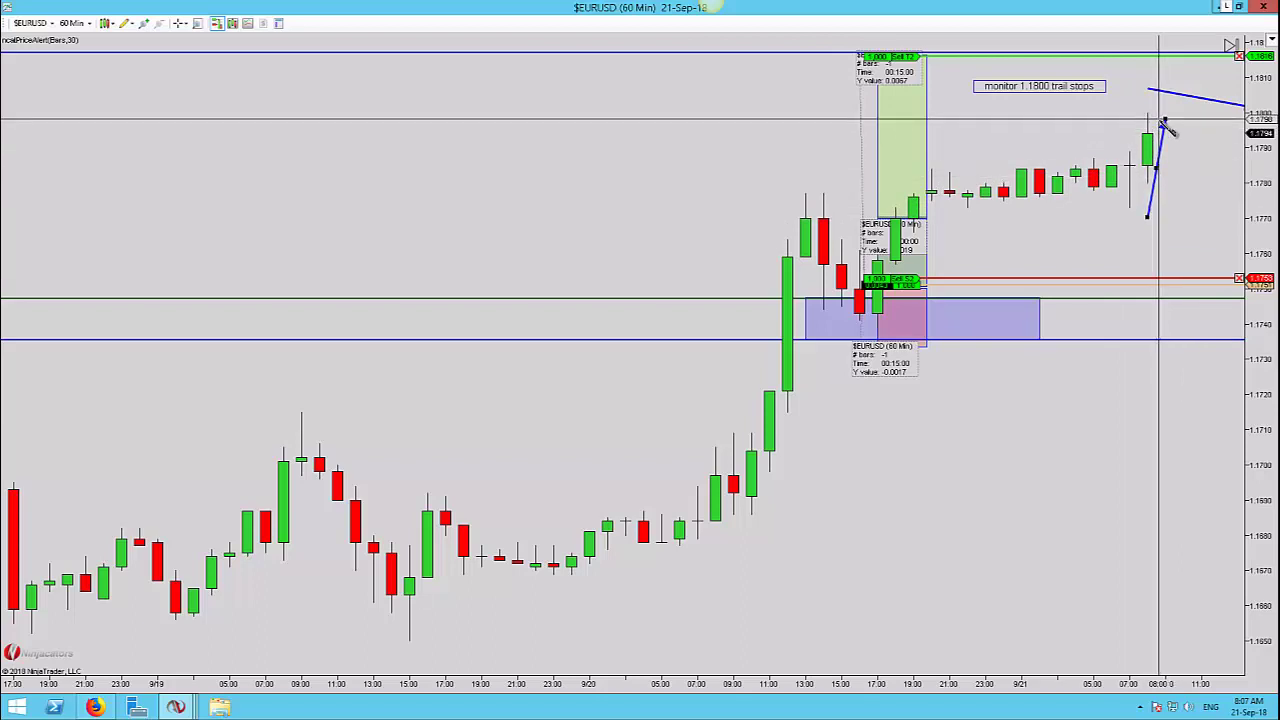
key(Escape)
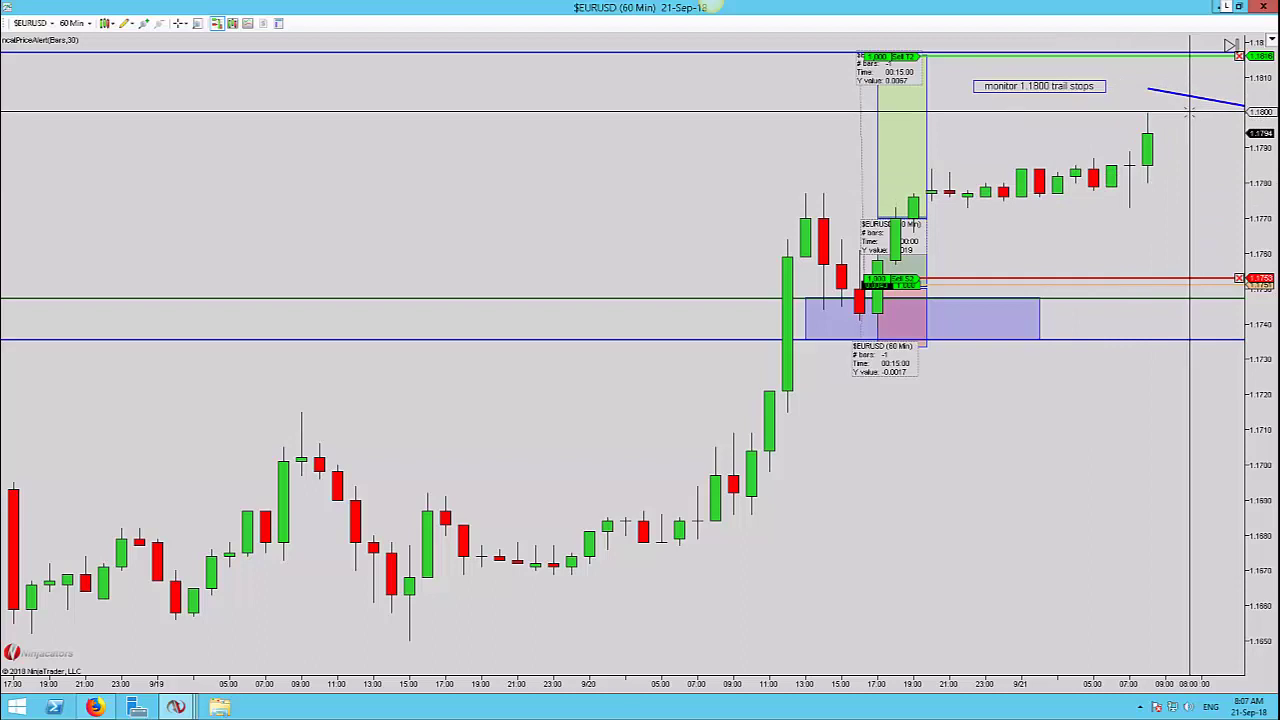
- Raise the stop-loss order to about 1.1760 on the 60-minute chart
key(ctrl+Down)
key(ctrl+Down)
key(ctrl+Down)
key(ctrl+Down)
key(ctrl+Down)
key(ctrl+Down)
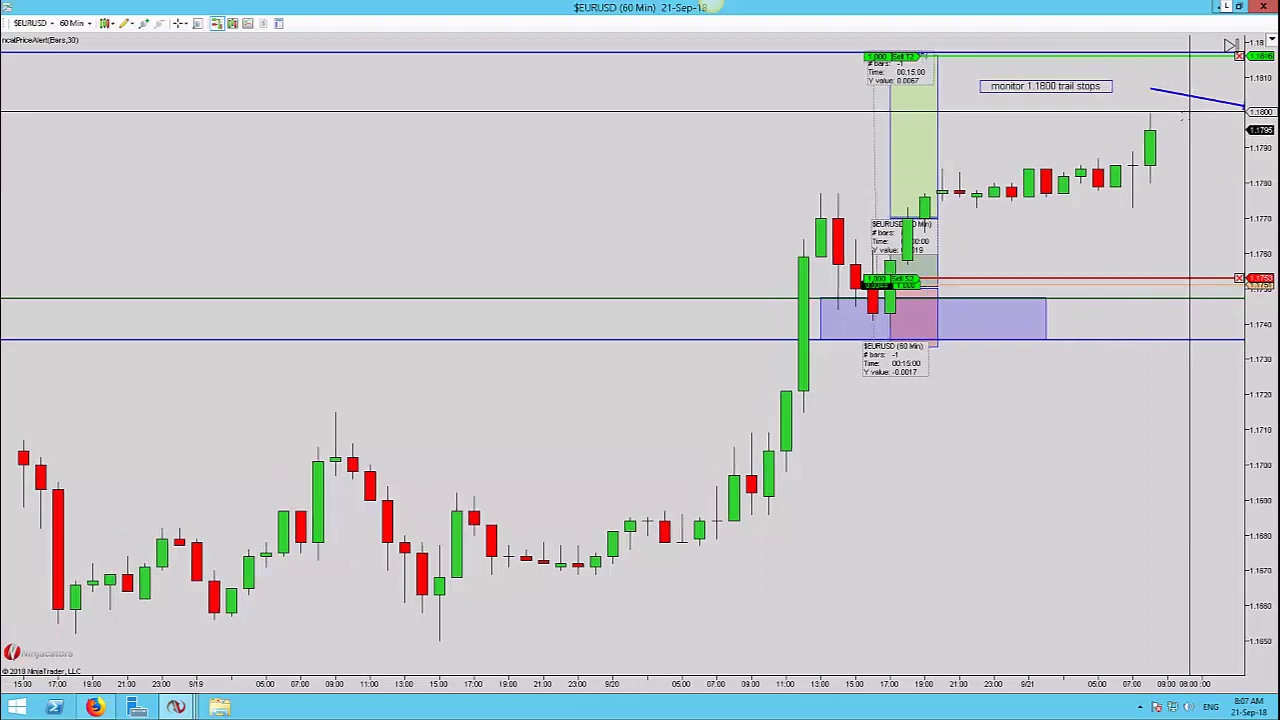
drag(1260, 155, 1260, 248)
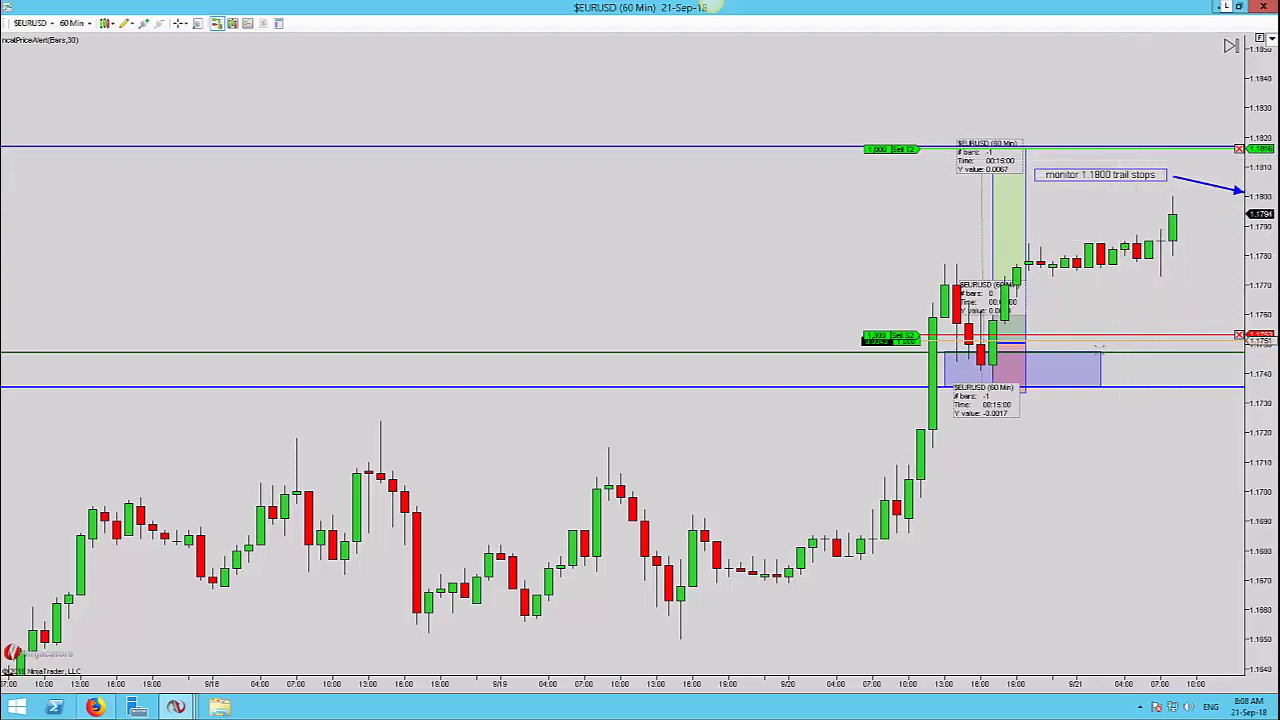
drag(1103, 336, 1103, 311)
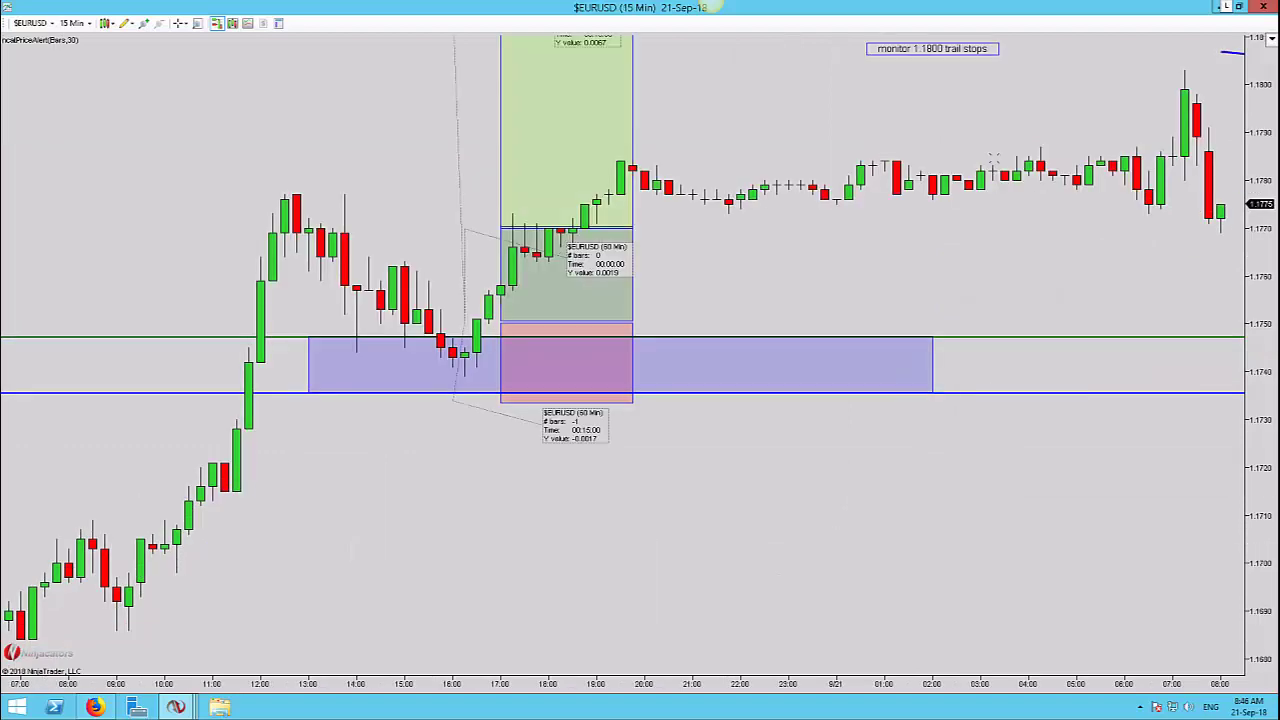
- Compare the latest candles around 1.1800 on the 15-minute and 60-minute charts, ending on the 15-minute chart
drag(1258, 218, 1258, 287)
scroll(1130, 308, down, 4)
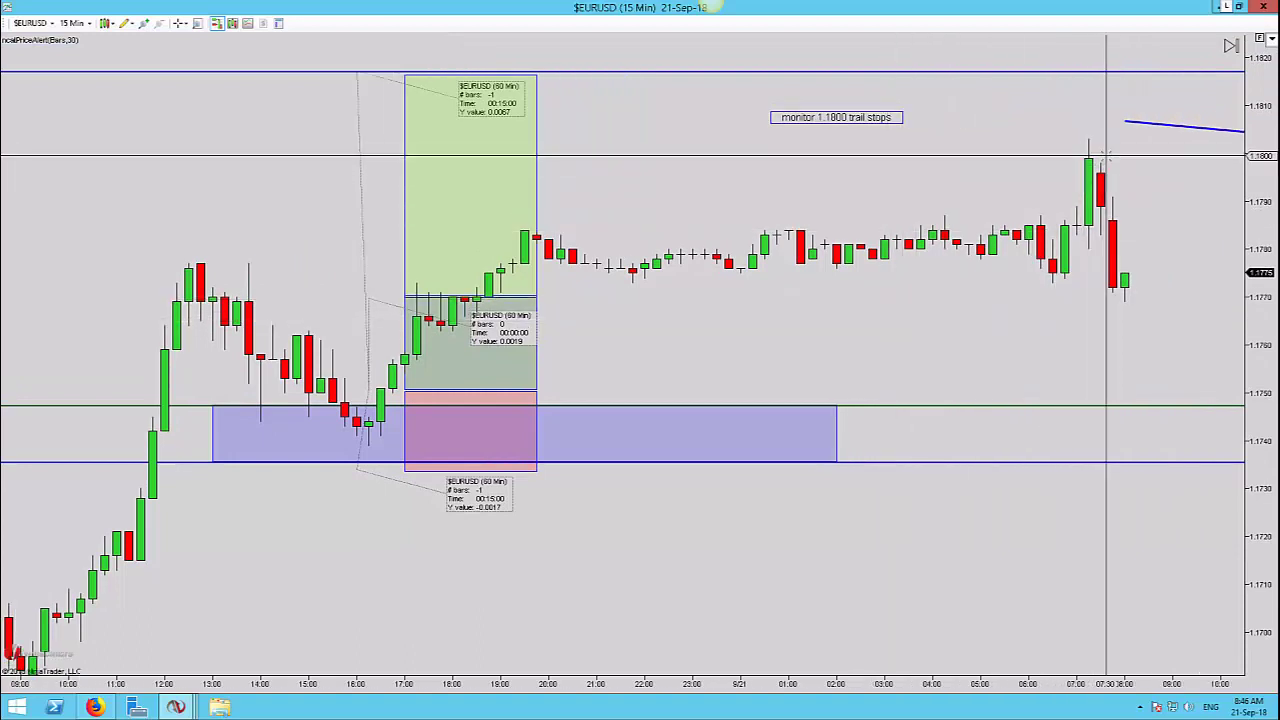
text(60)
key(Return)
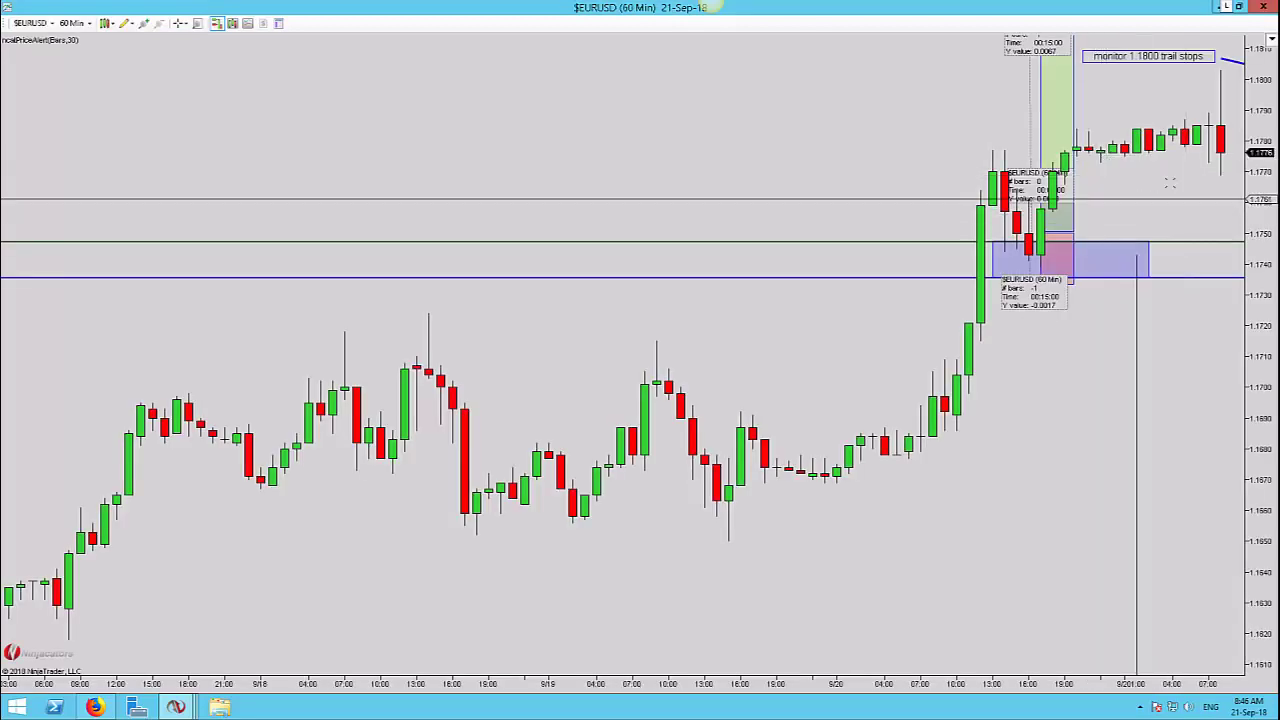
drag(1165, 115, 1081, 137)
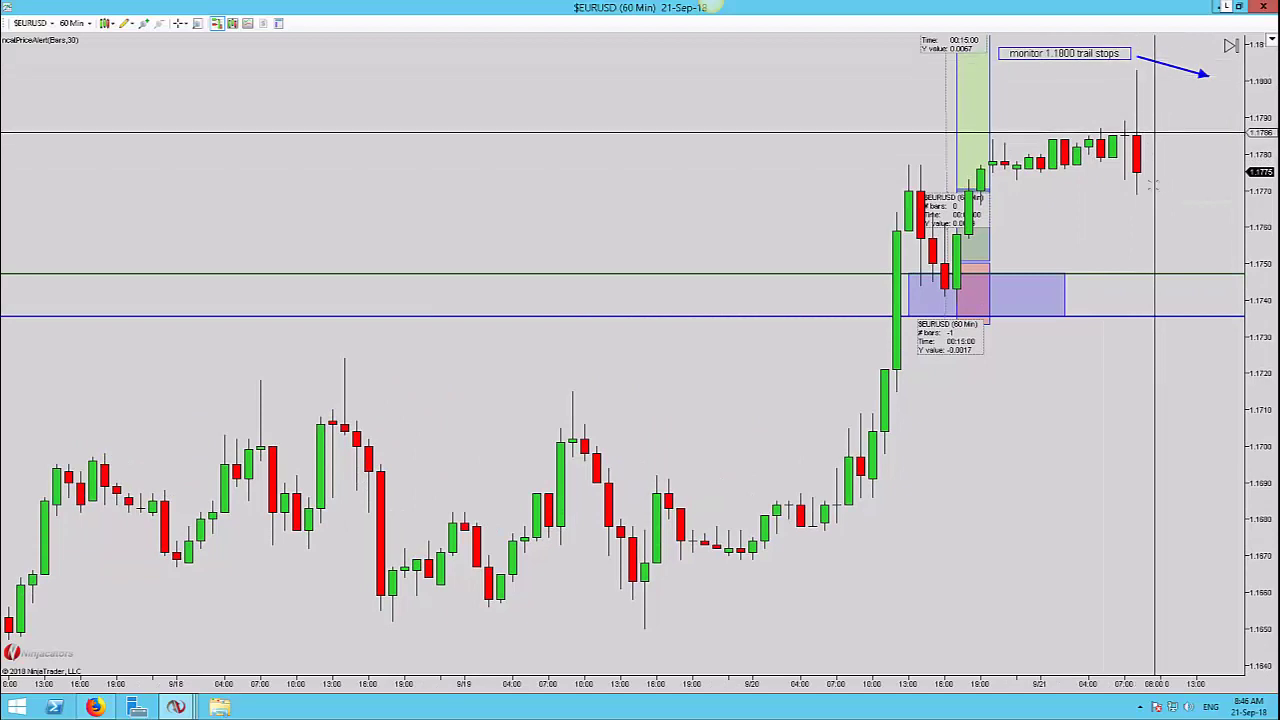
text(15)
key(Return)
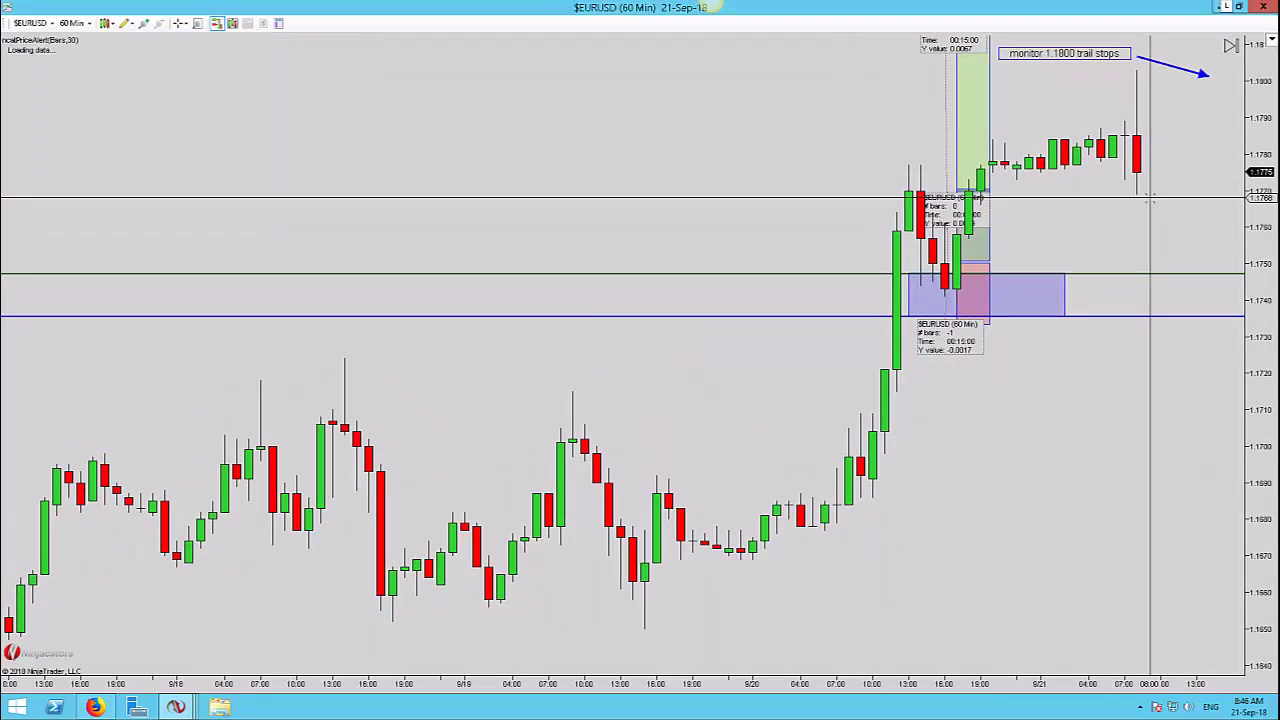
key(ctrl+F2)
click(1137, 265)
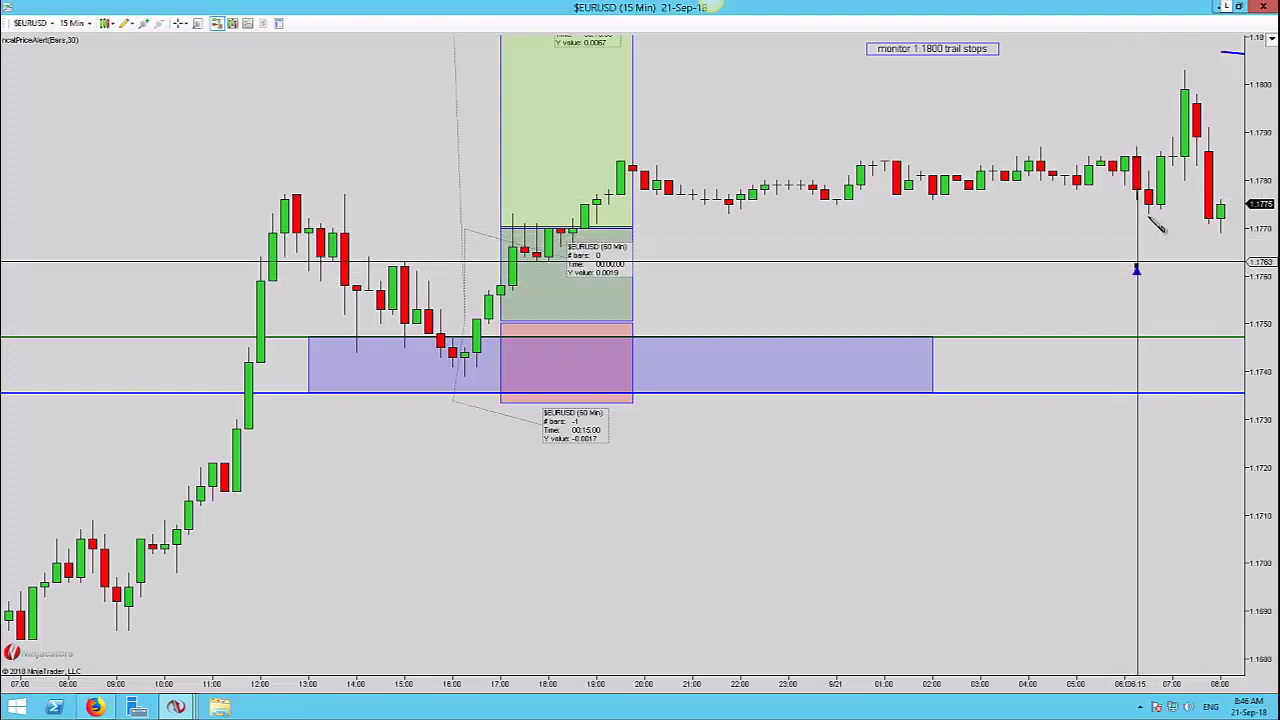
key(Escape)
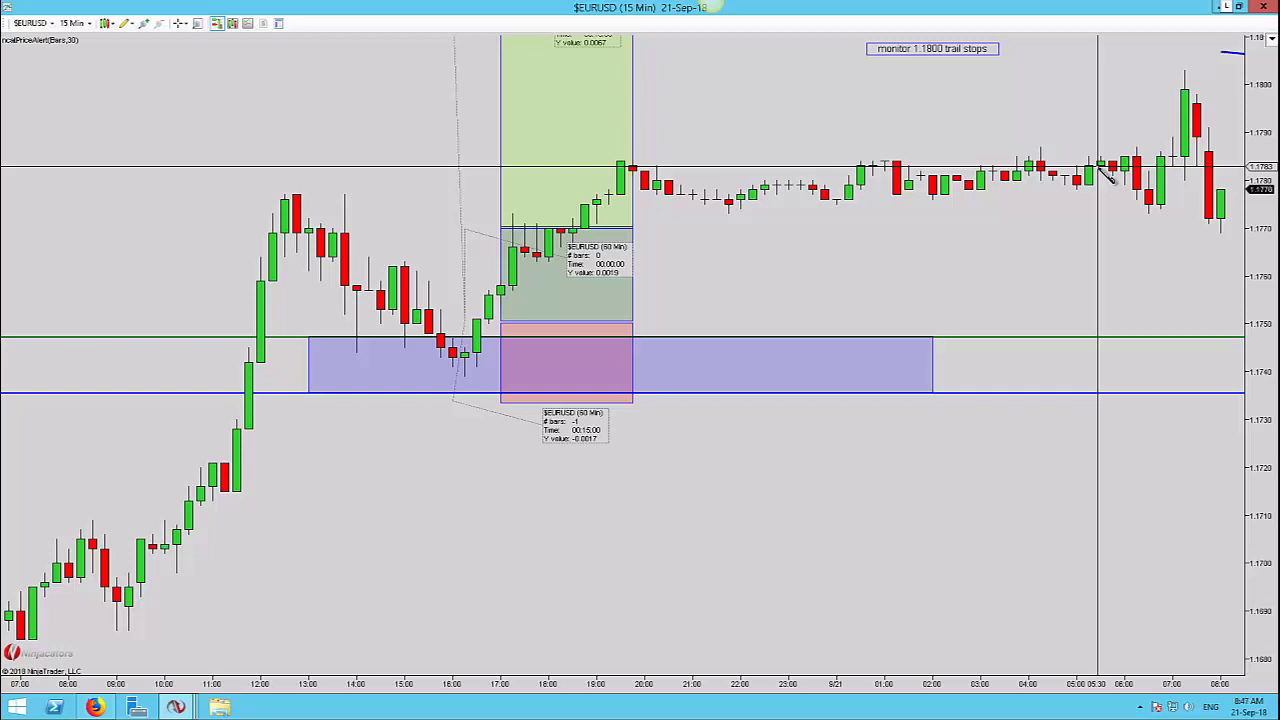
- Draw an arrow on the 15-minute chart starting at about 1.1748 near 06:45, below the latest candles
click(1184, 149)
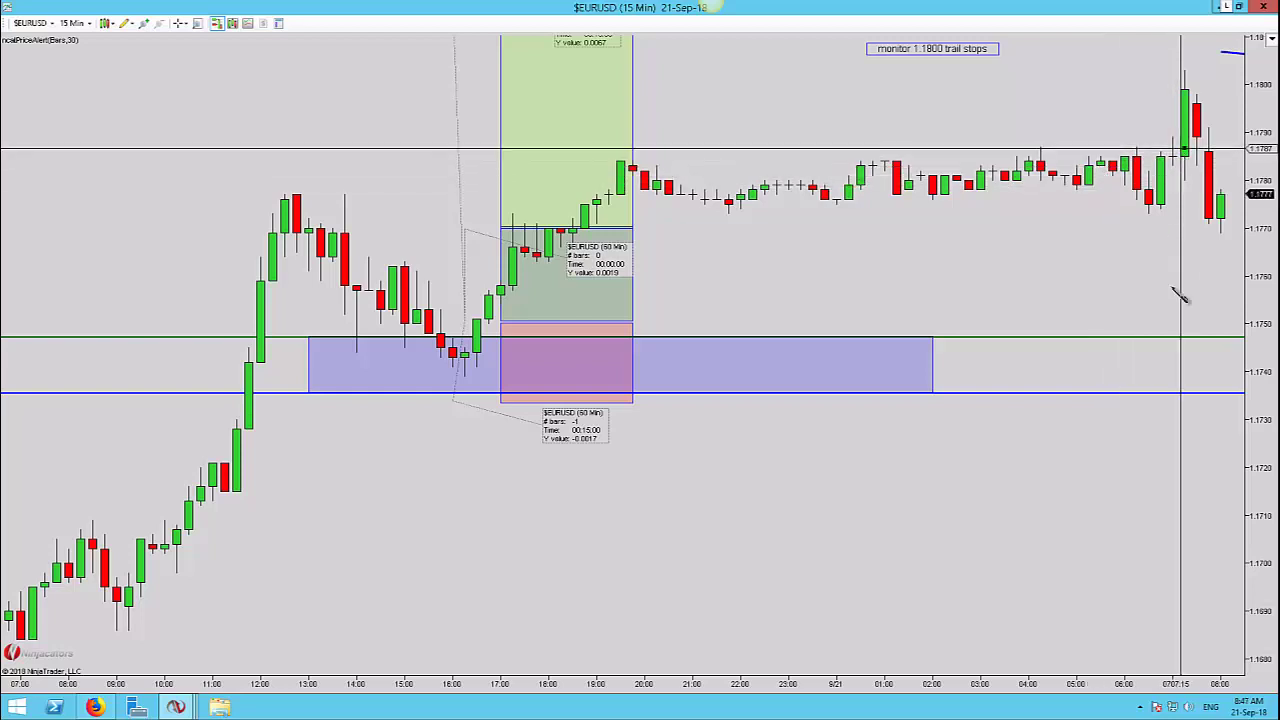
click(1165, 338)
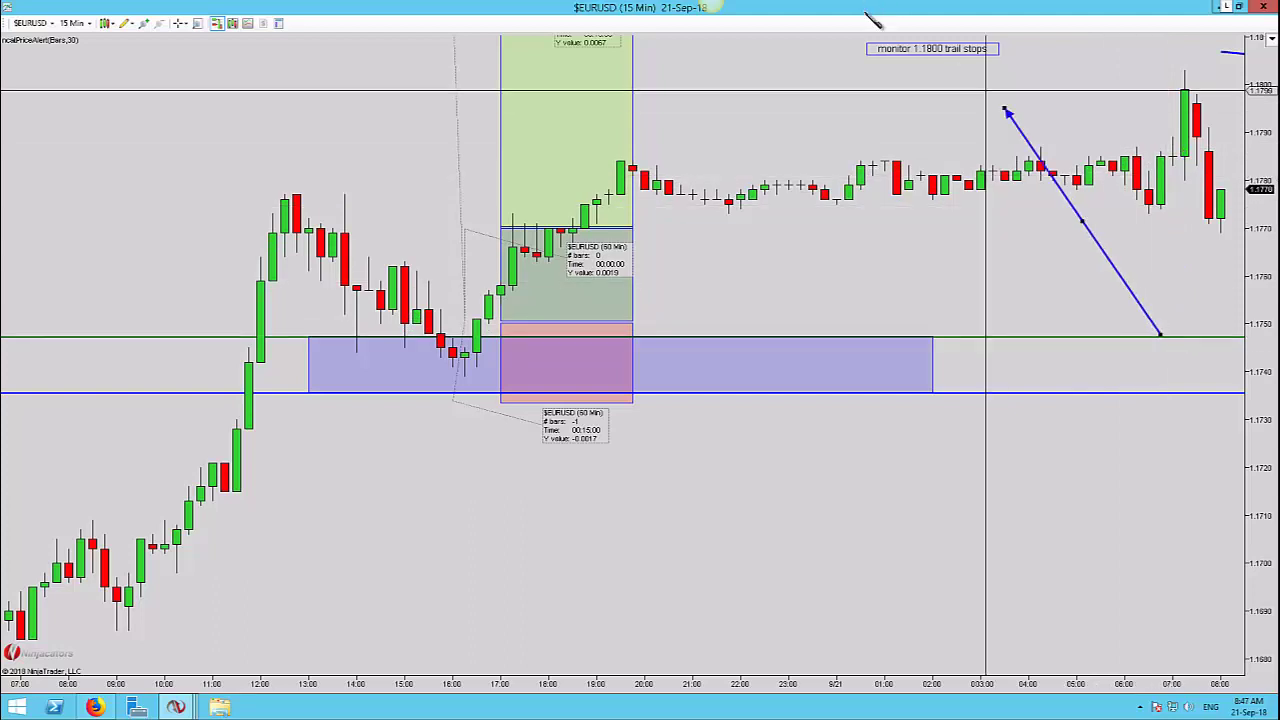